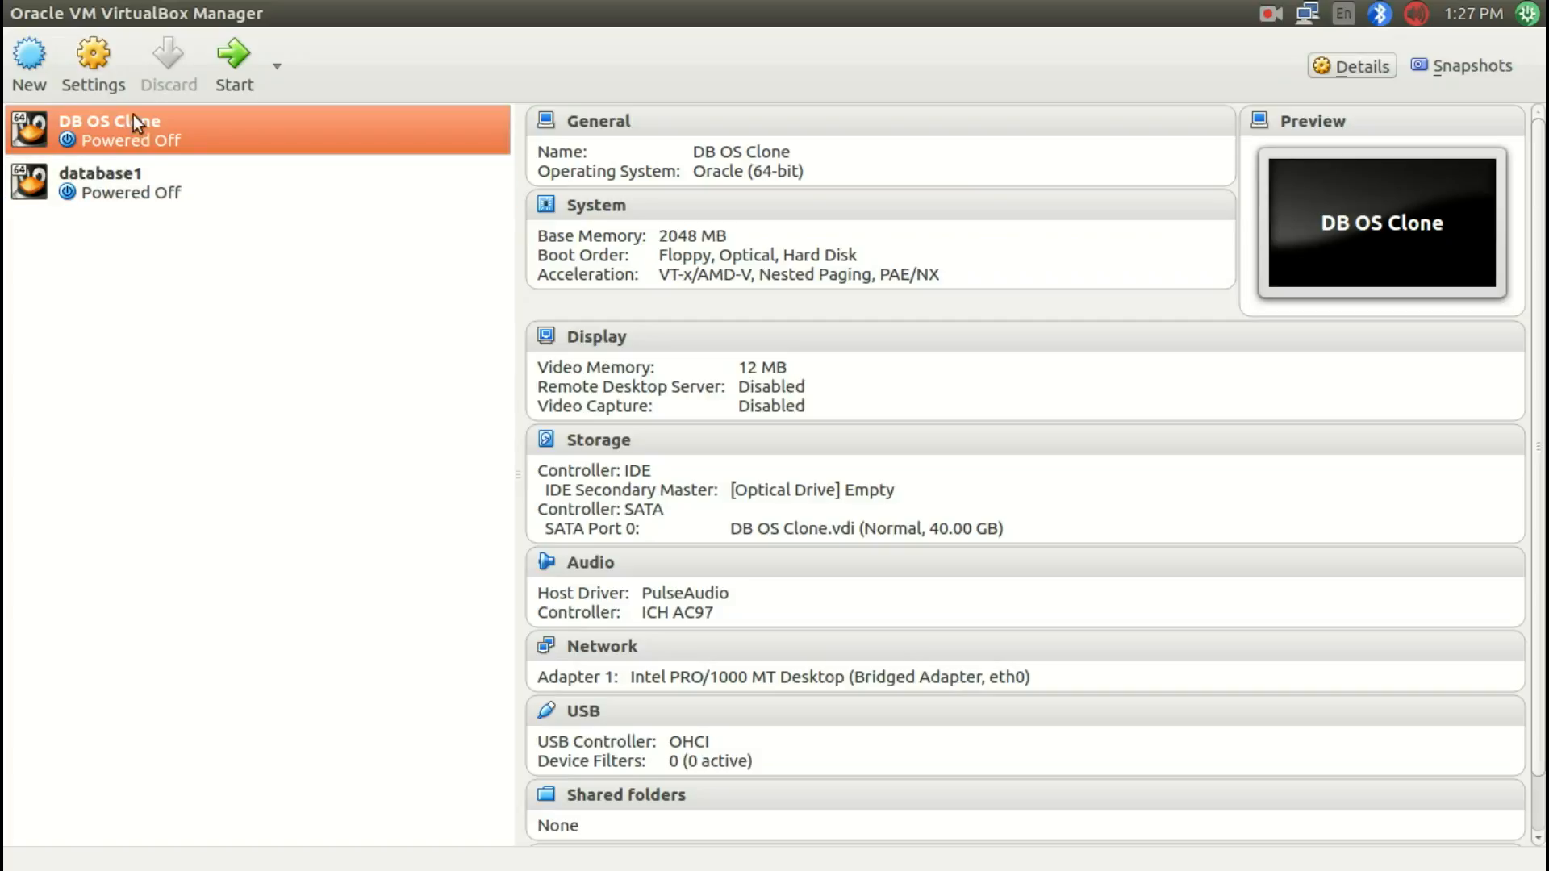
Step: Start creating a new virtual machine named Operating System
mouse_move(72, 14)
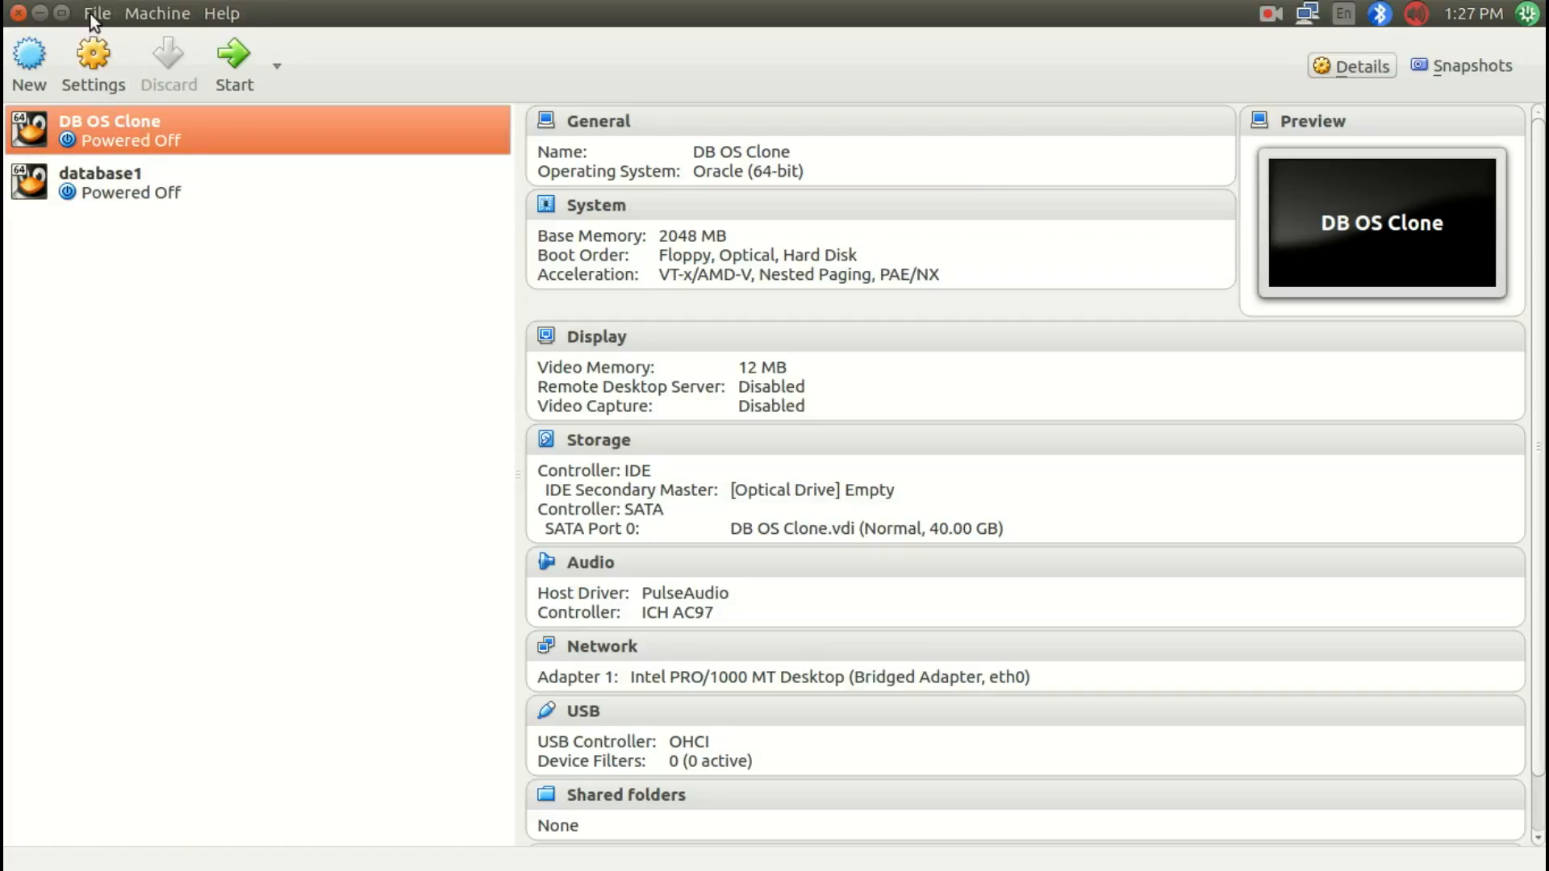
click(20, 77)
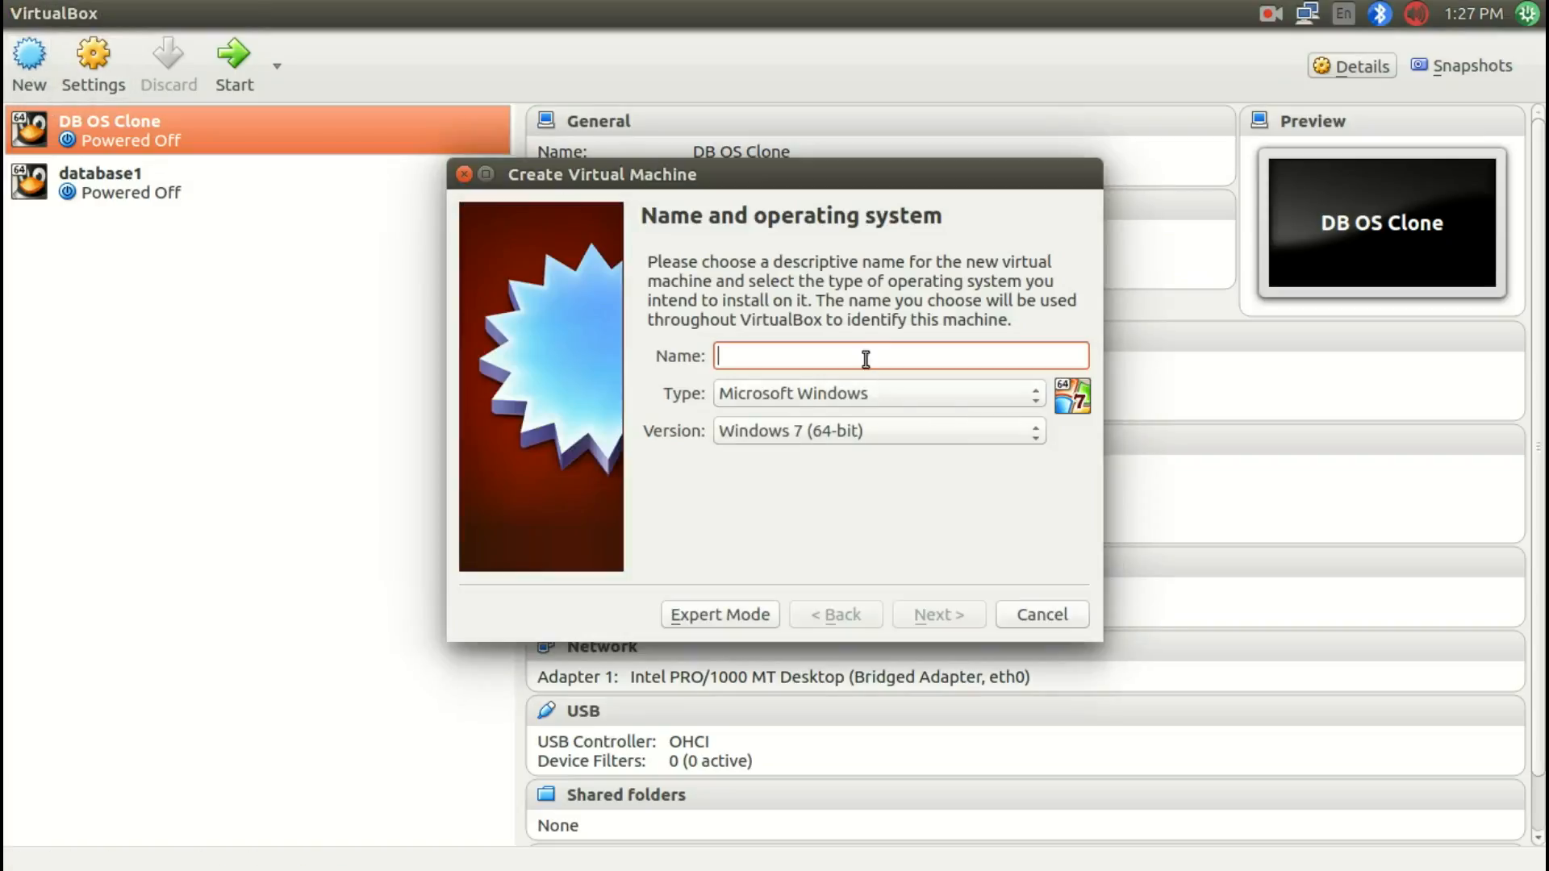
text(Da)
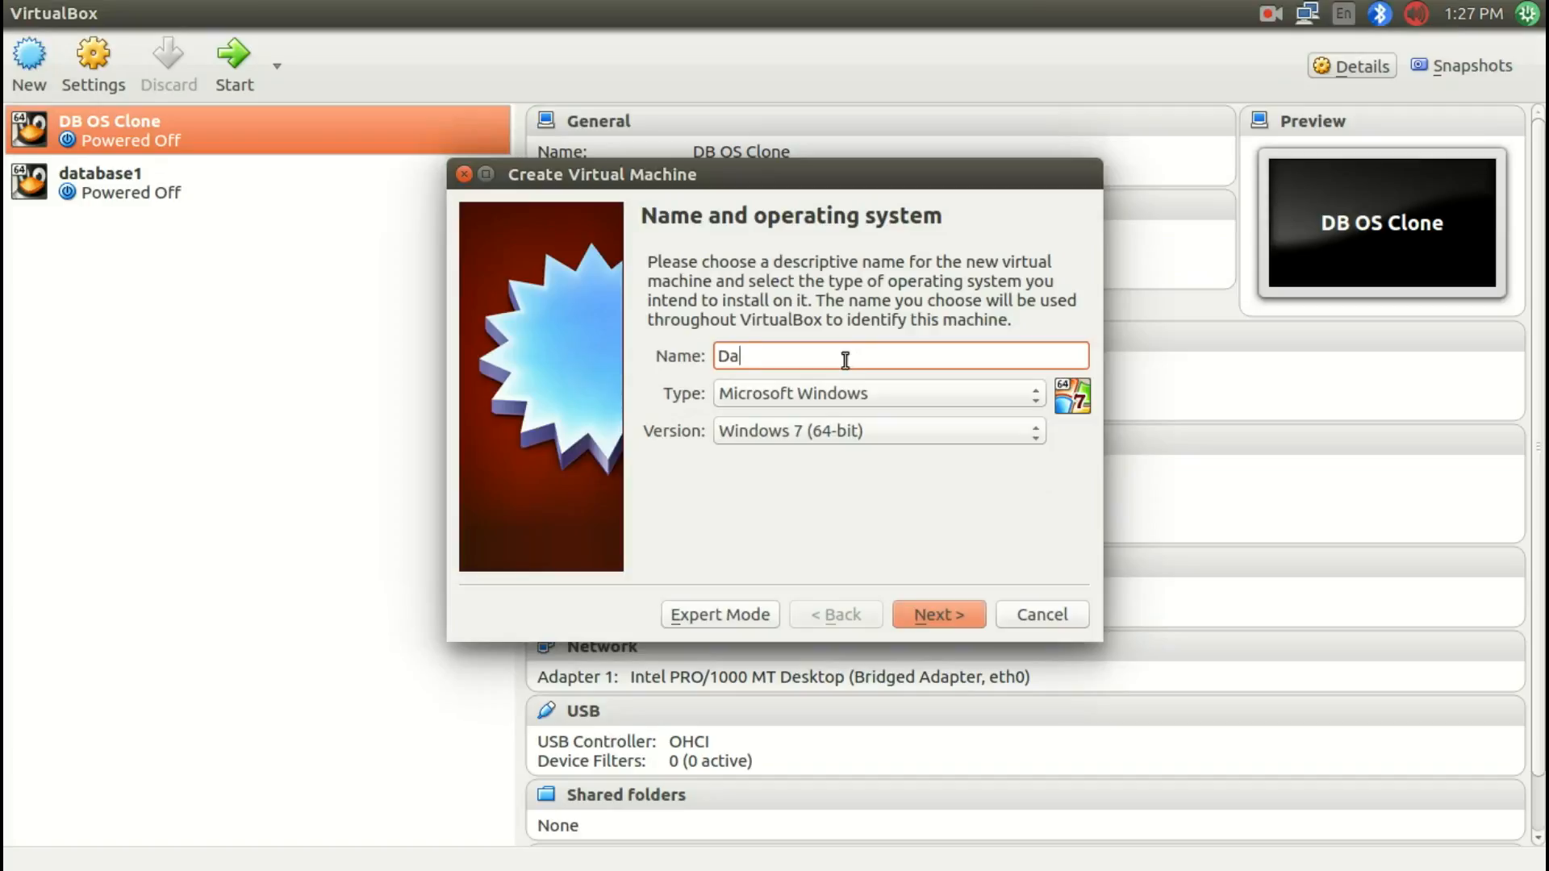
text(tabase)
key(BackSpace)
key(BackSpace)
key(BackSpace)
key(BackSpace)
key(BackSpace)
key(BackSpace)
key(BackSpace)
key(BackSpace)
text(Opoerat)
key(BackSpace)
key(BackSpace)
key(BackSpace)
key(BackSpace)
key(BackSpace)
text(erating System)
Step: Set the machine's type to Linux and version to Oracle (64-bit)
click(842, 393)
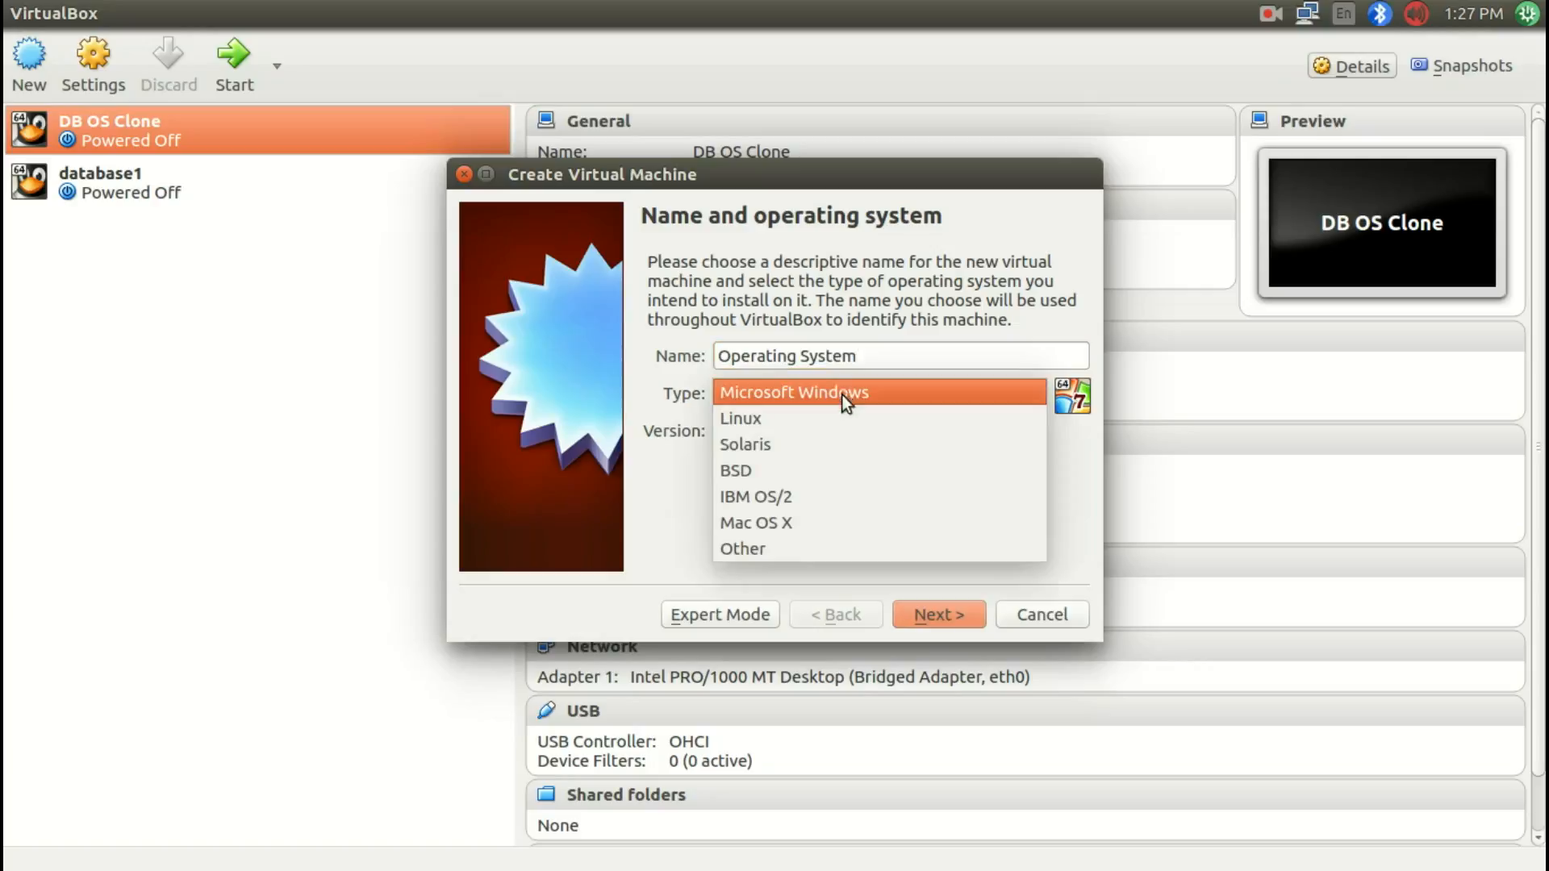
click(761, 418)
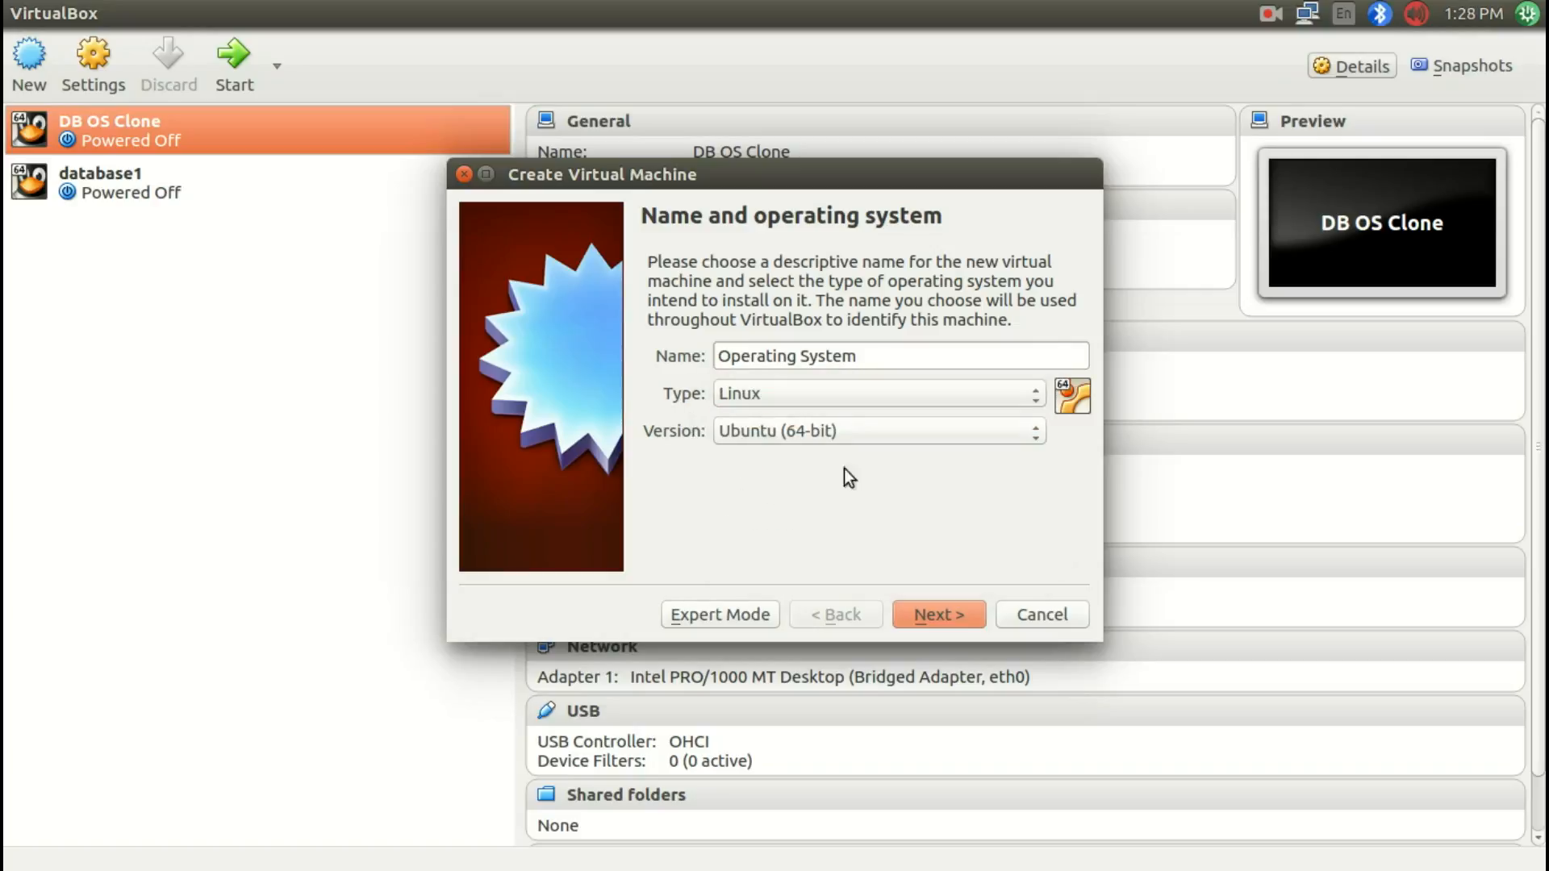
click(861, 439)
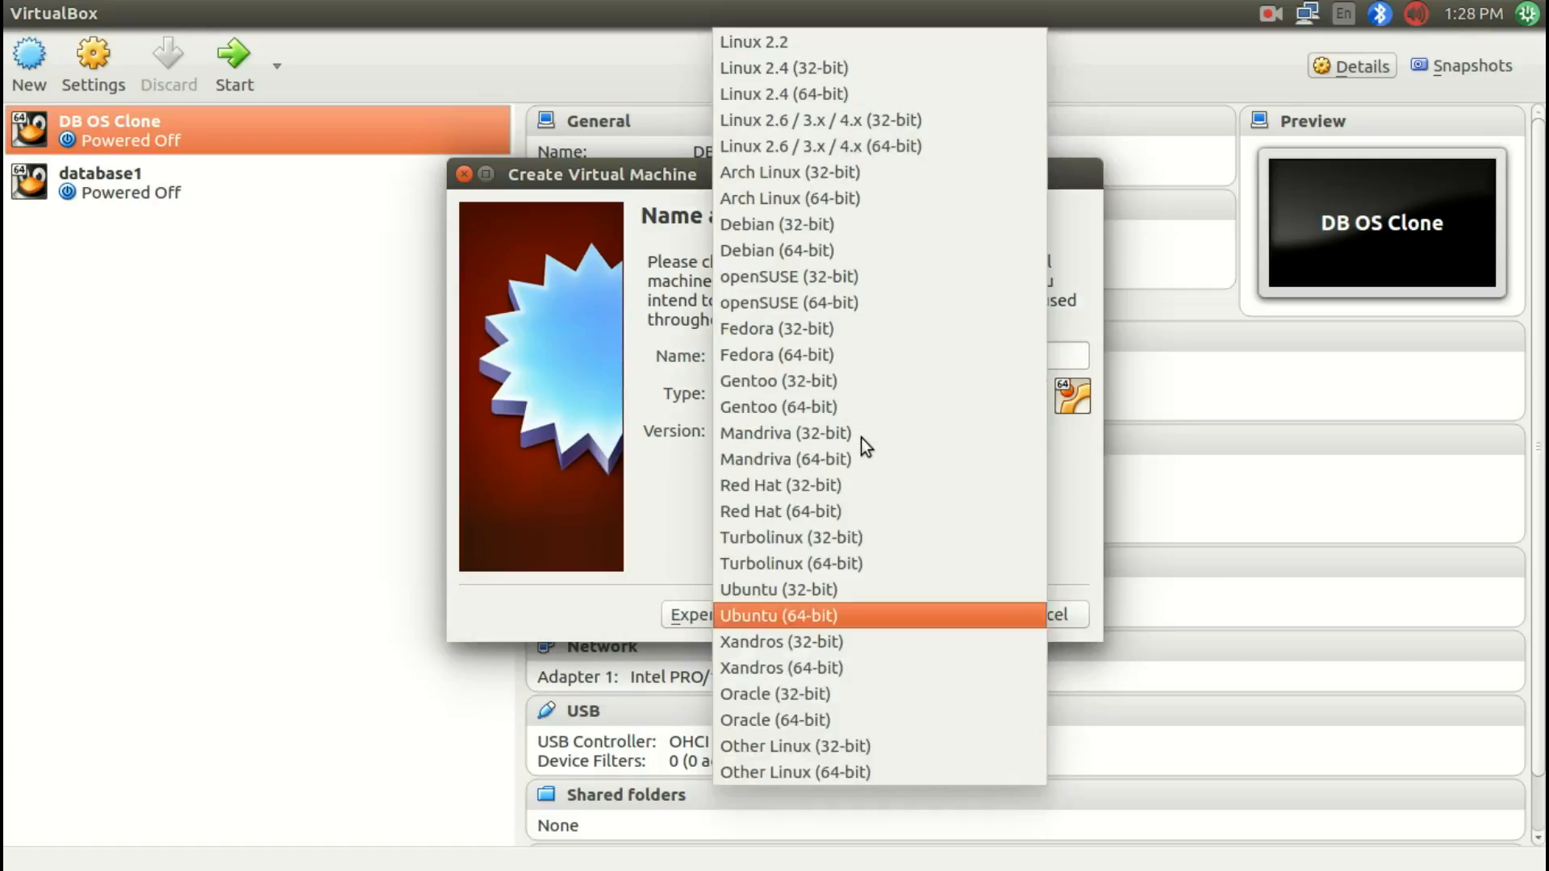
click(812, 718)
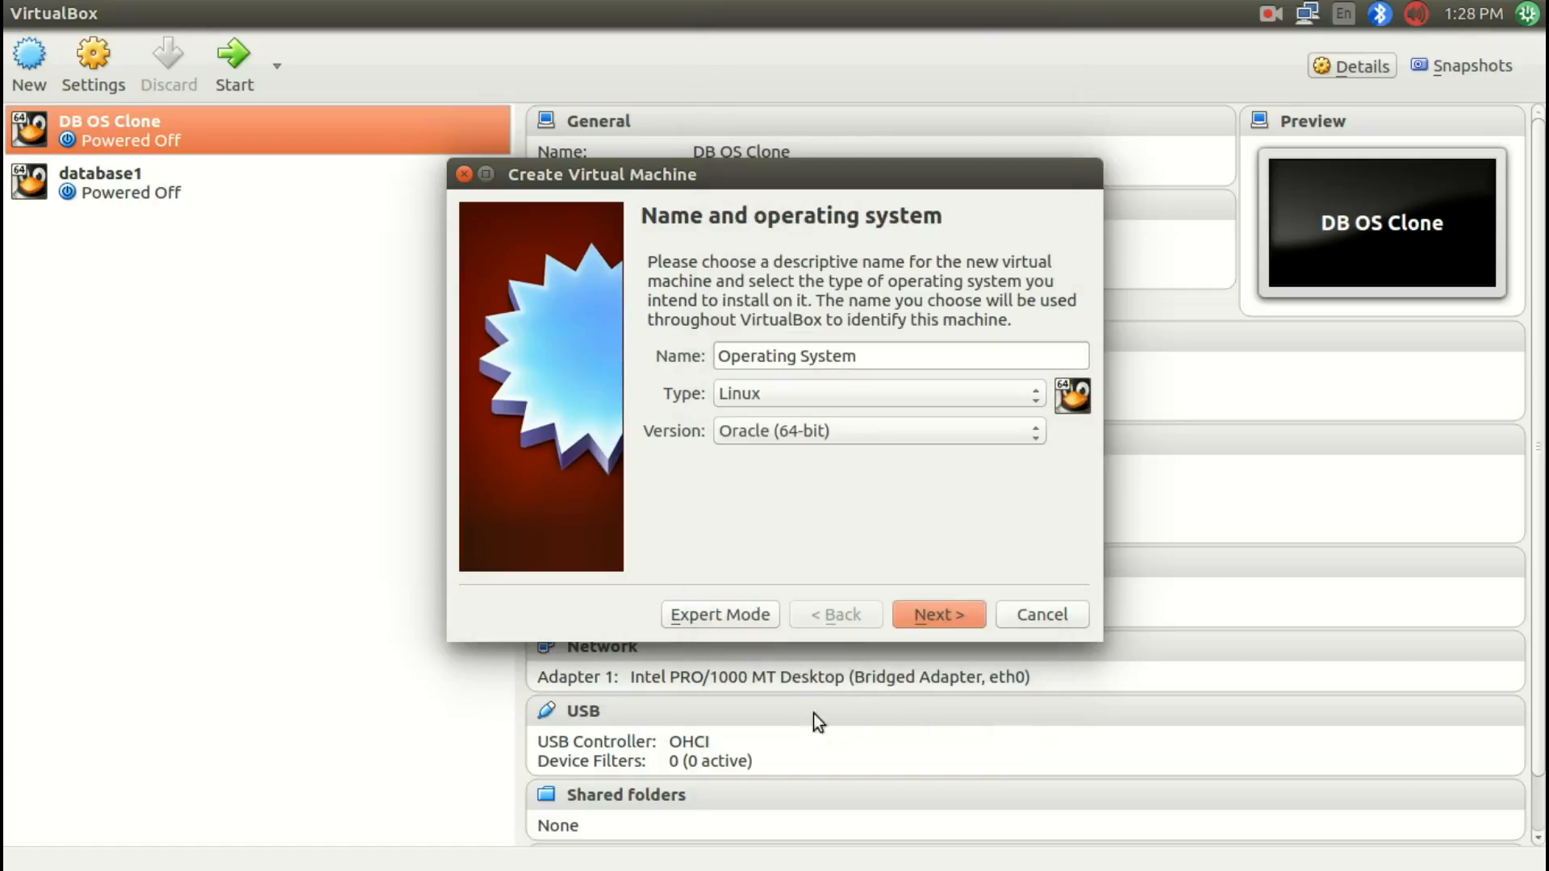
Step: Allocate 3000 MB of memory to the virtual machine
click(937, 616)
double_click(1003, 358)
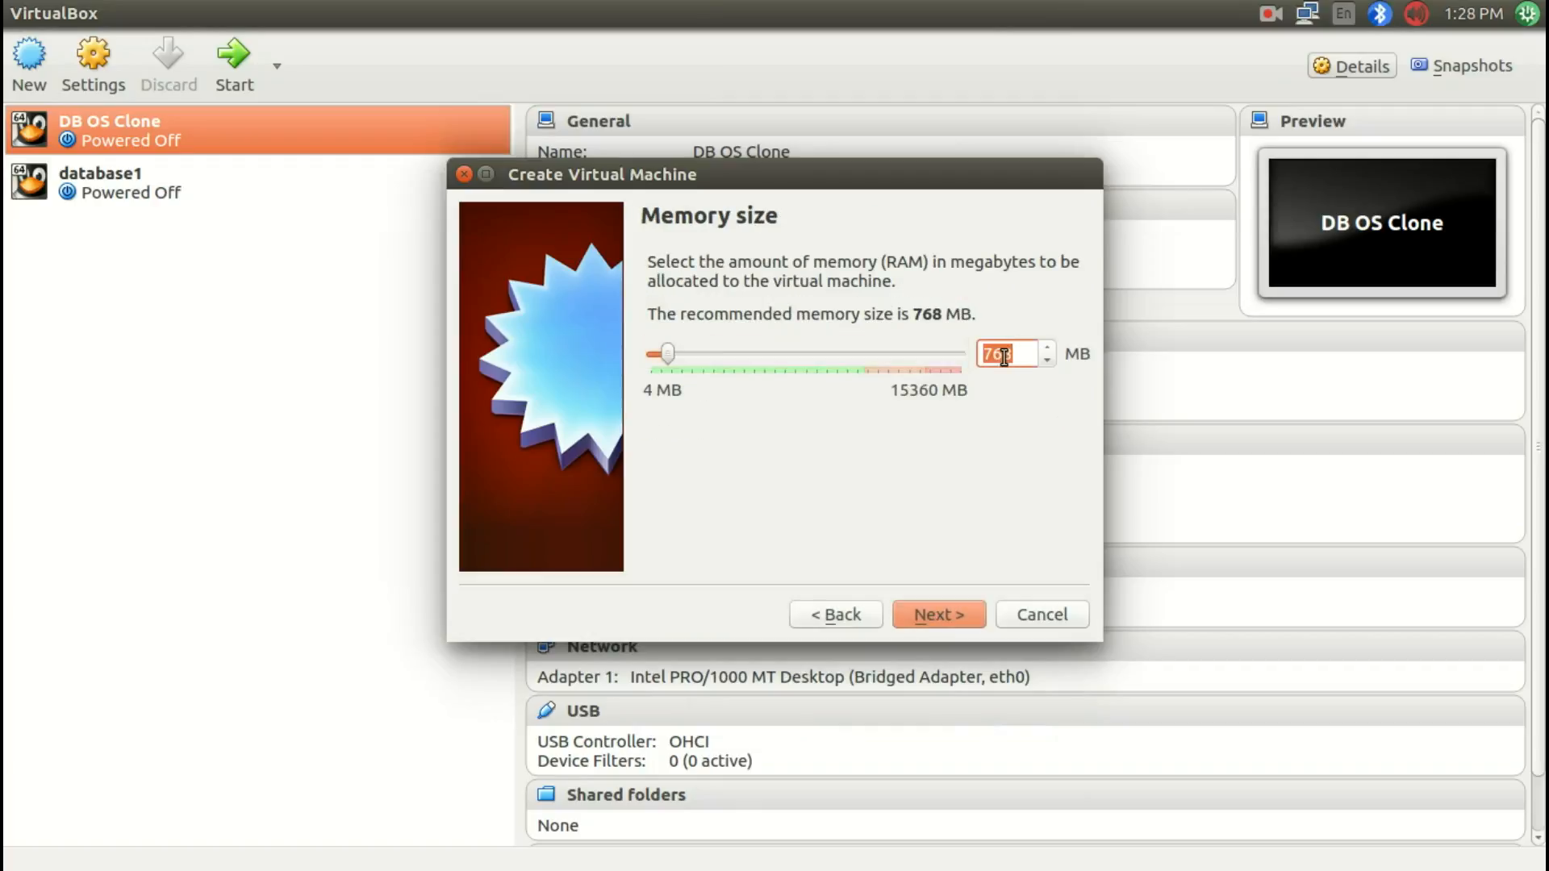
text(3000)
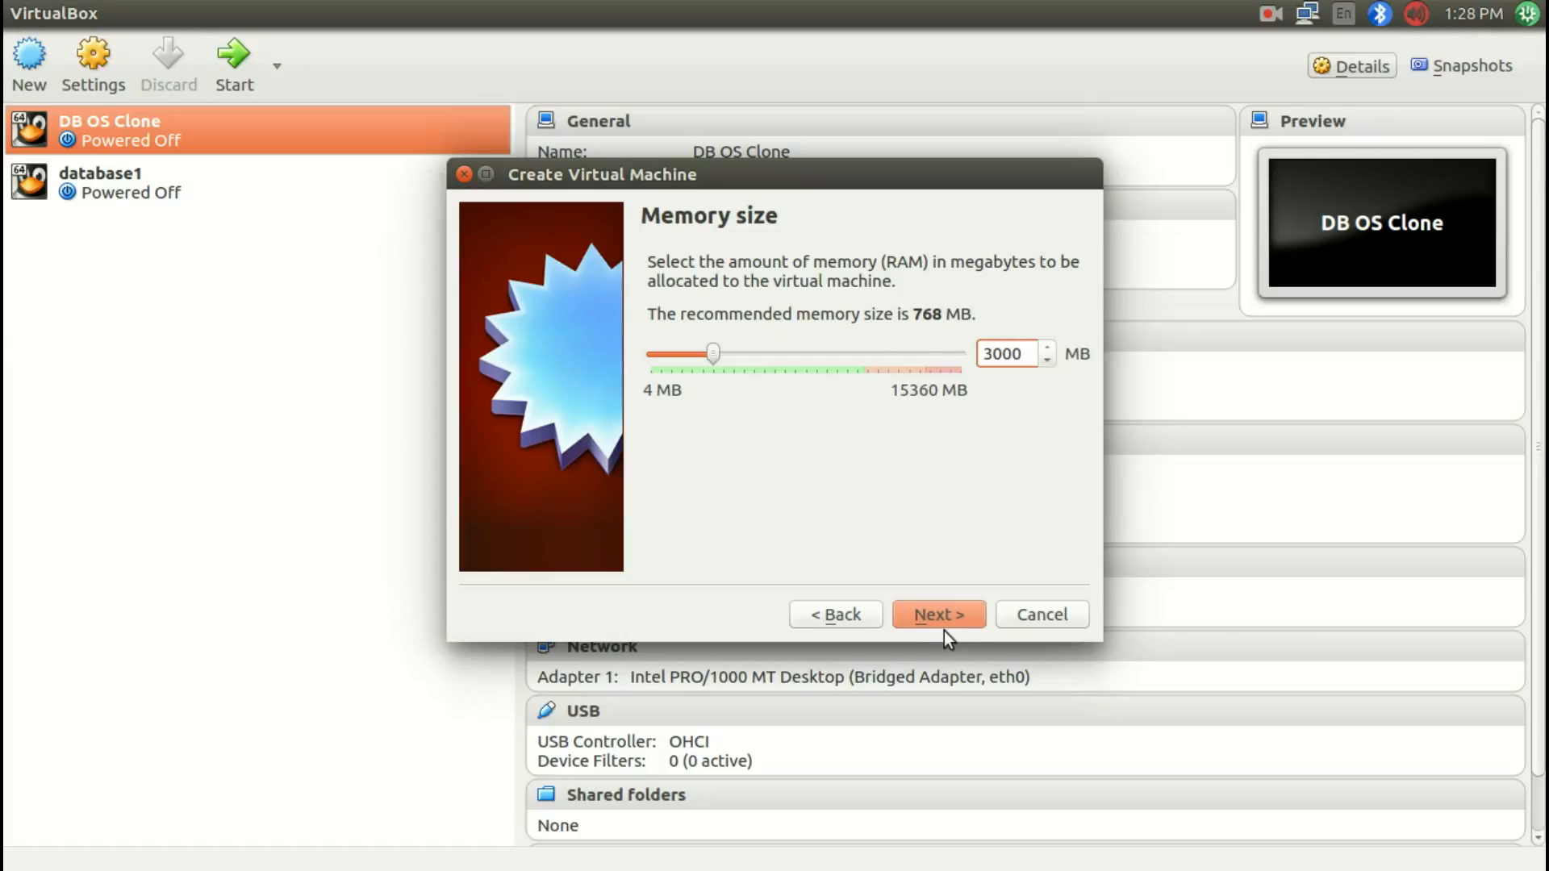
click(931, 613)
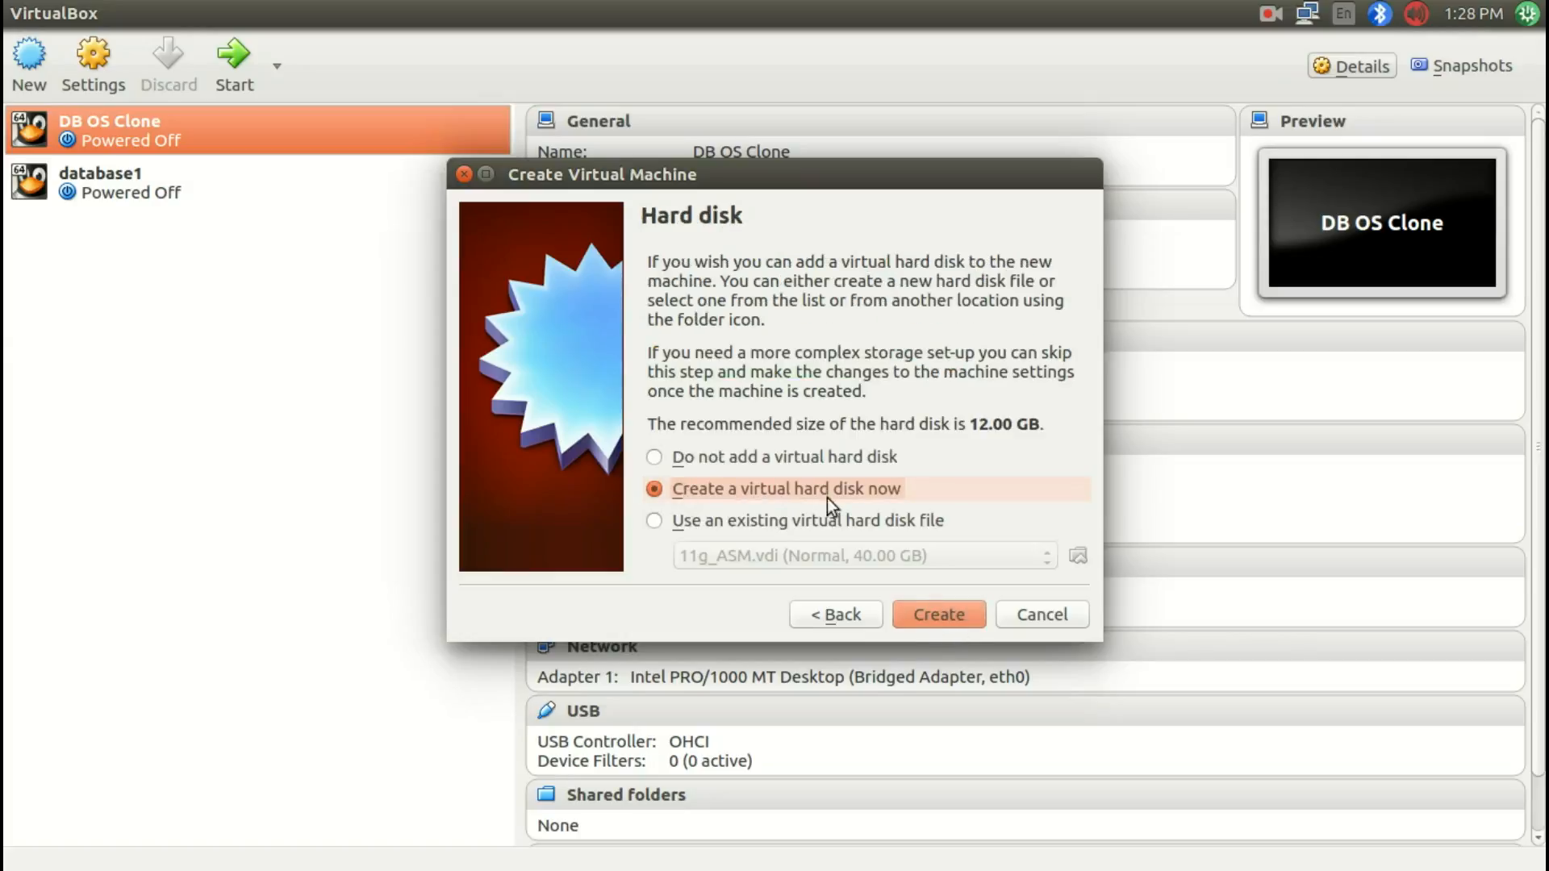
Step: Create a new dynamically allocated VDI virtual hard disk for the machine
click(952, 618)
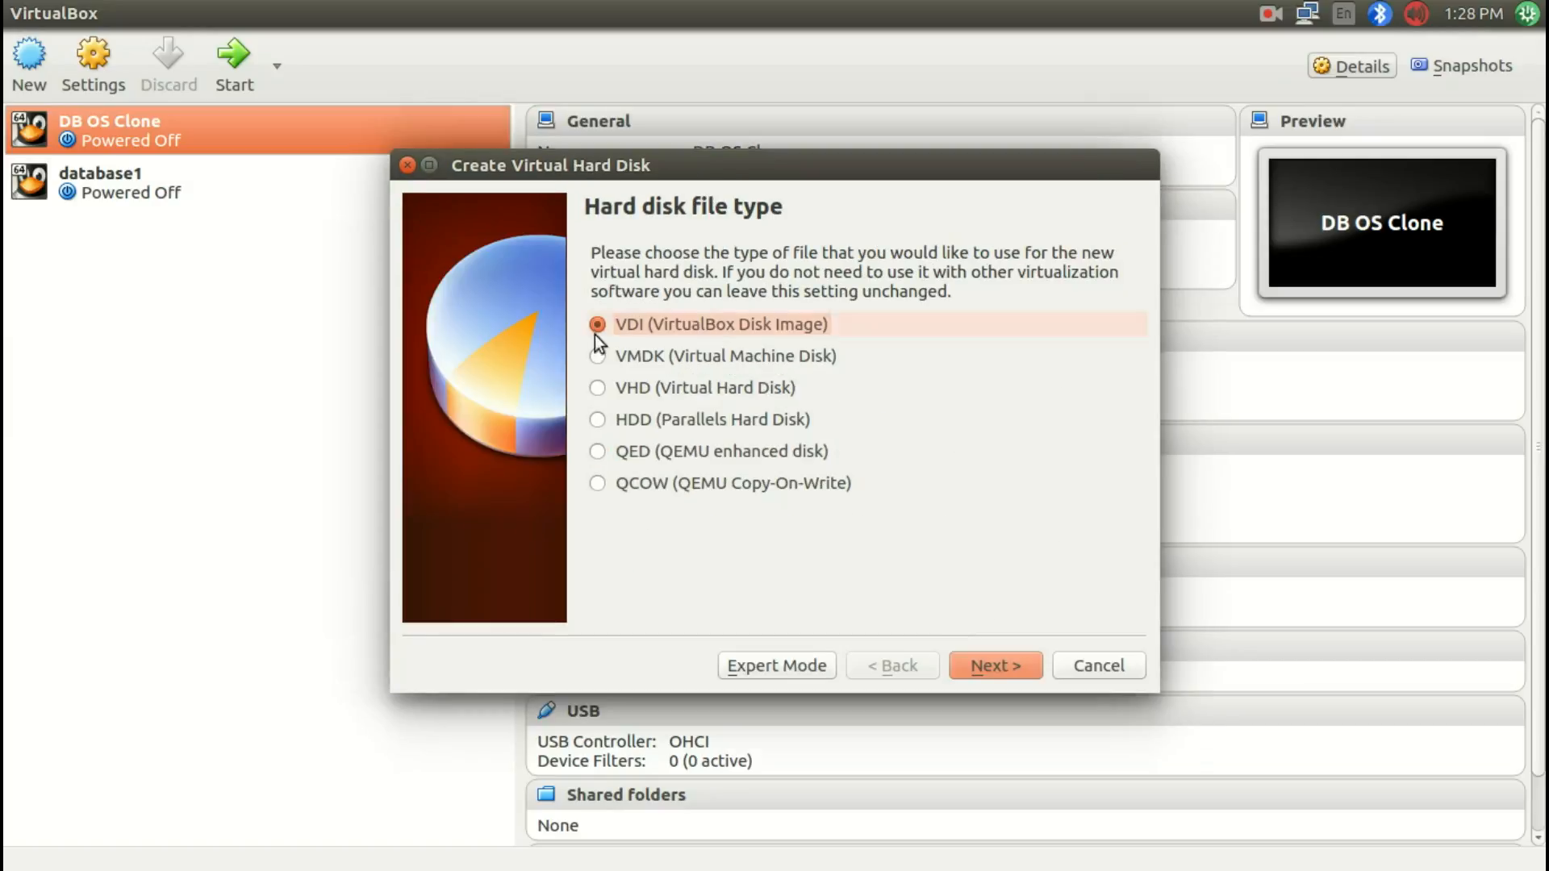
click(992, 668)
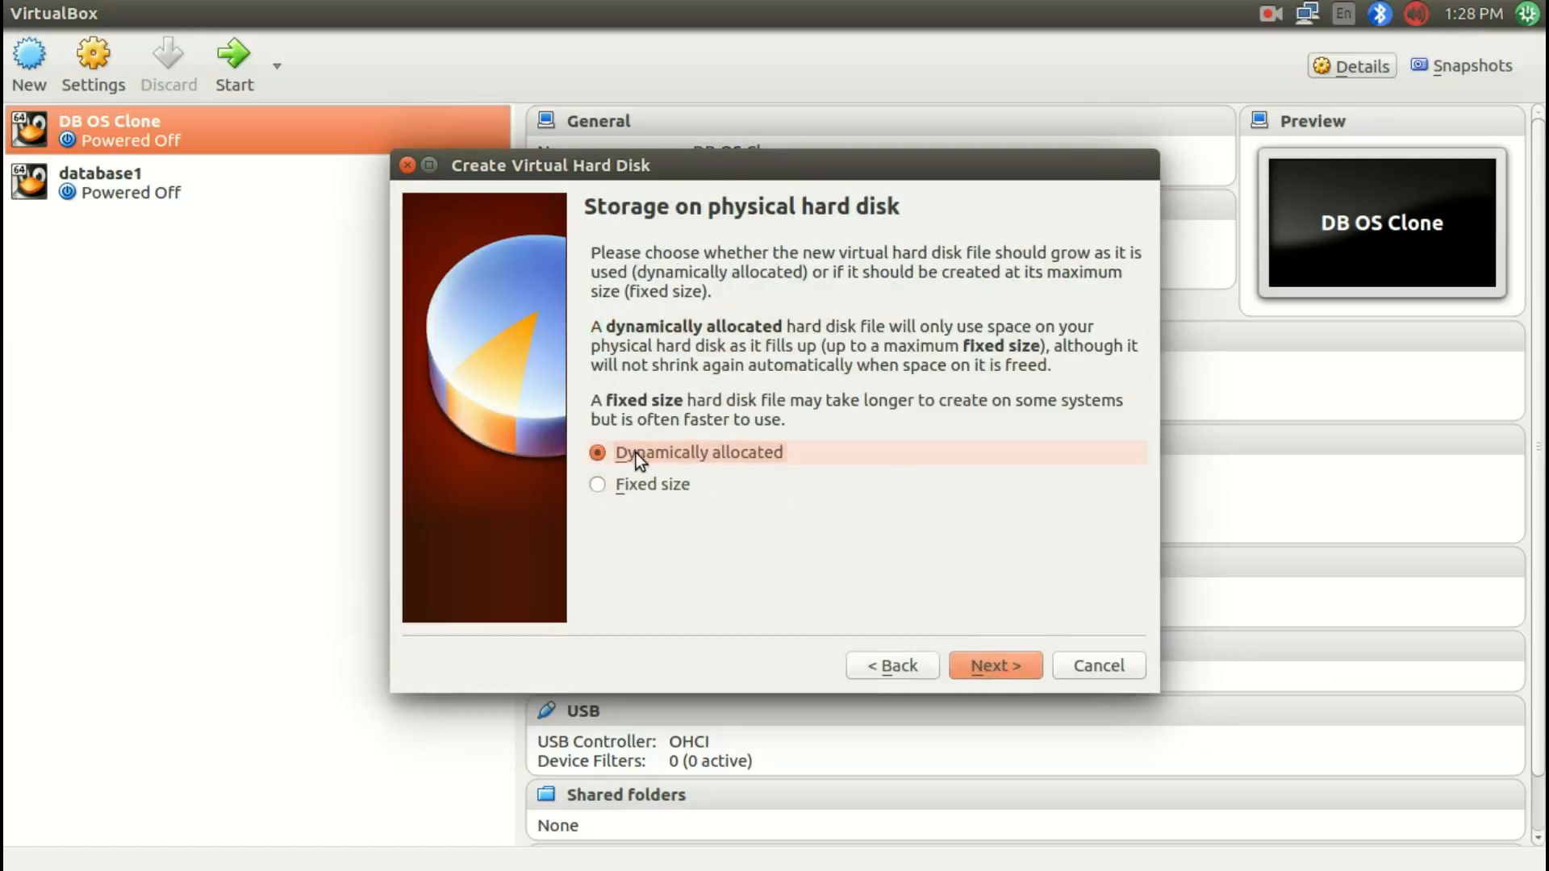
click(988, 664)
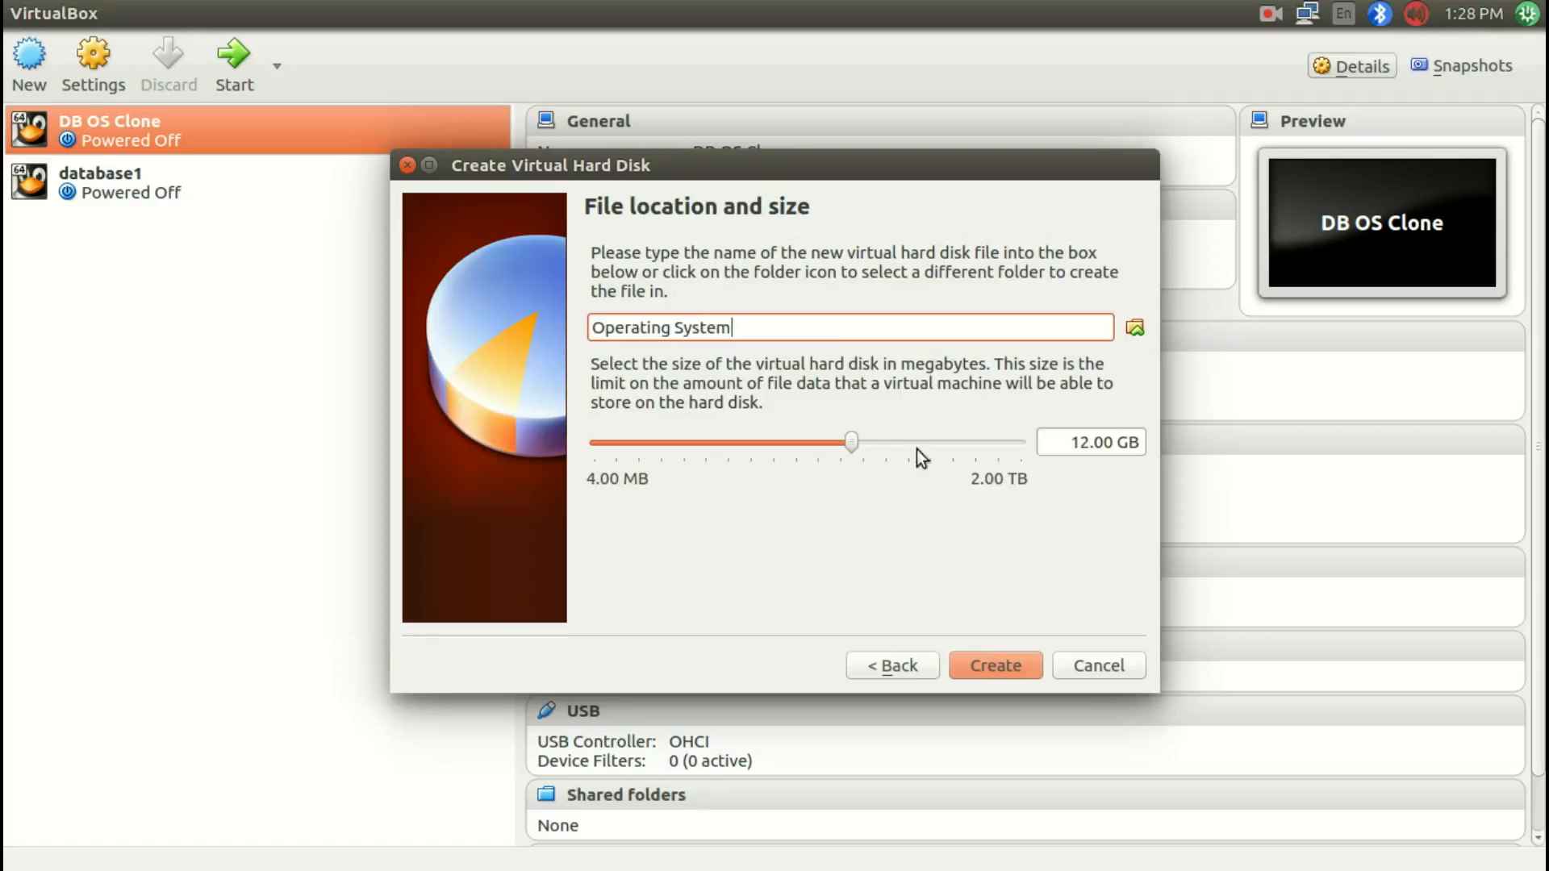
Step: Set the virtual hard disk size to 40 GB
click(1076, 444)
drag(1073, 444, 1090, 446)
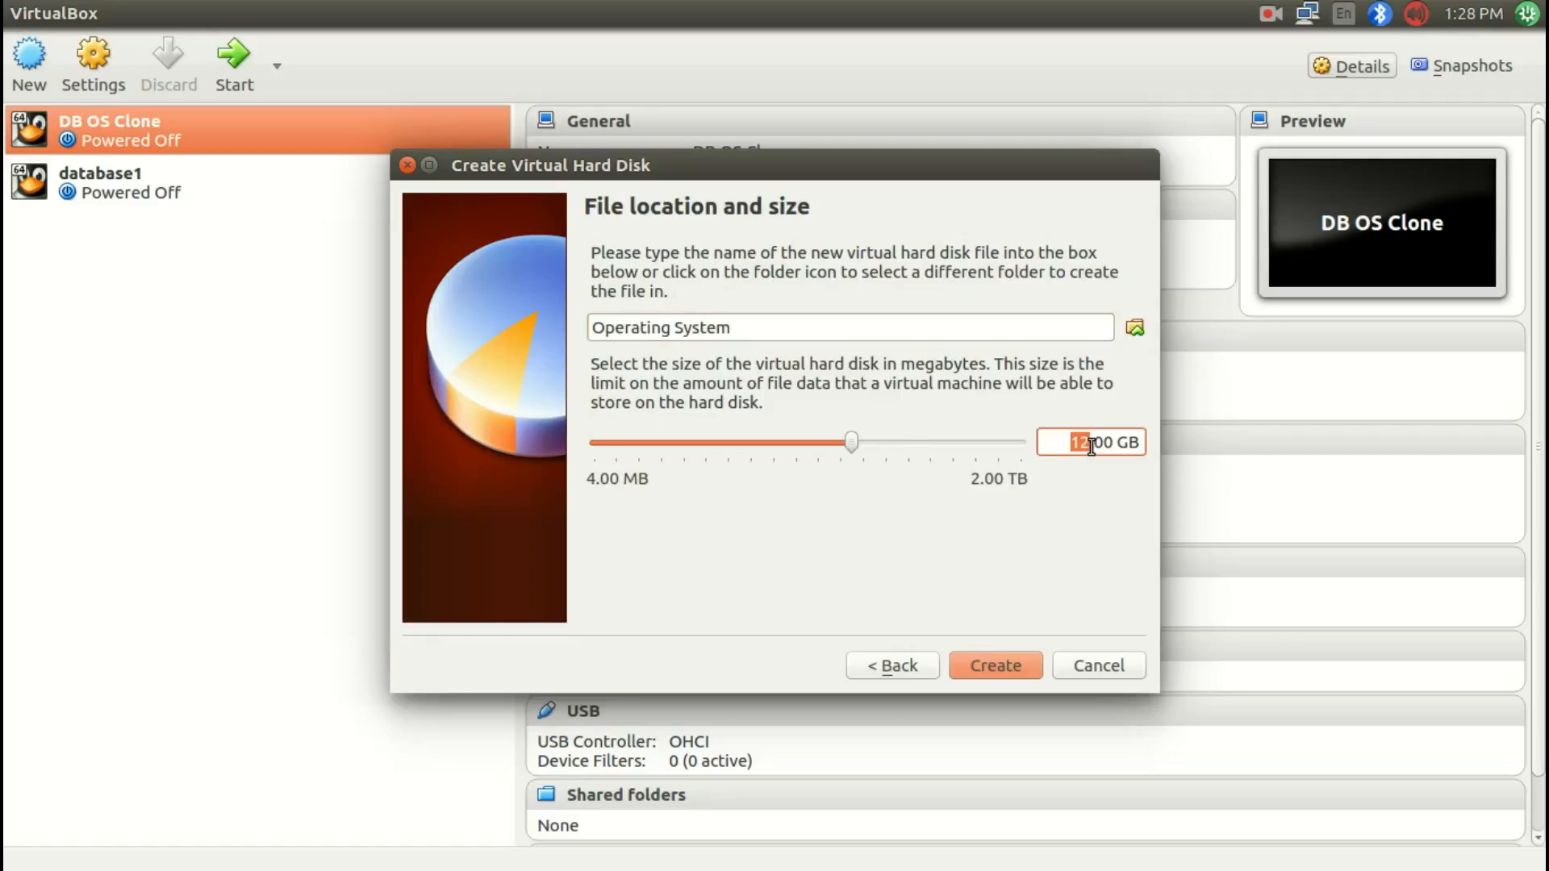
text(40)
click(736, 329)
click(1136, 328)
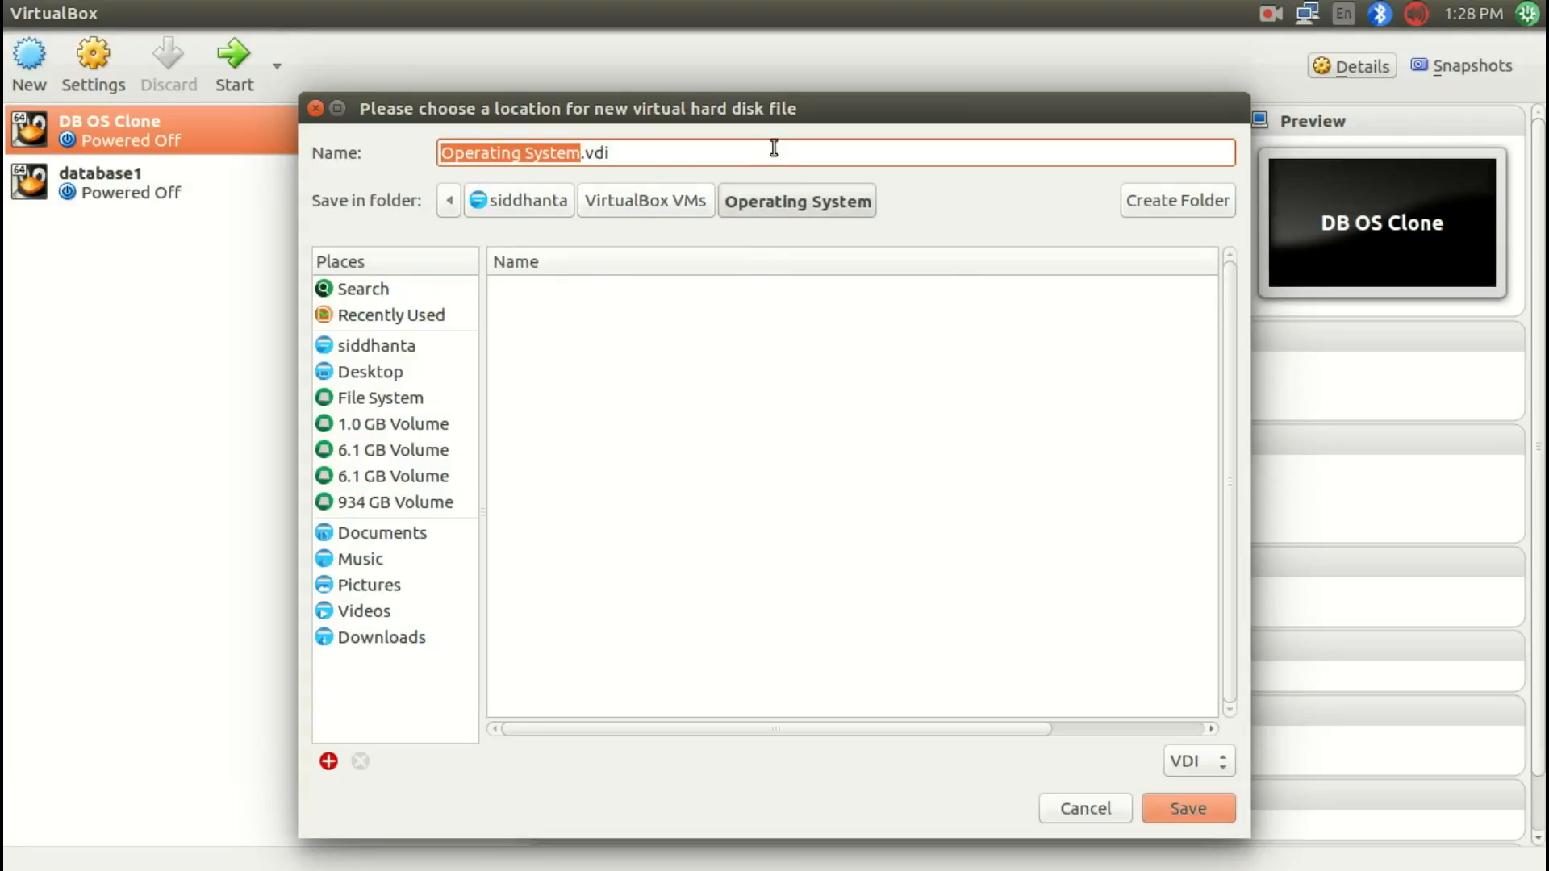
click(645, 156)
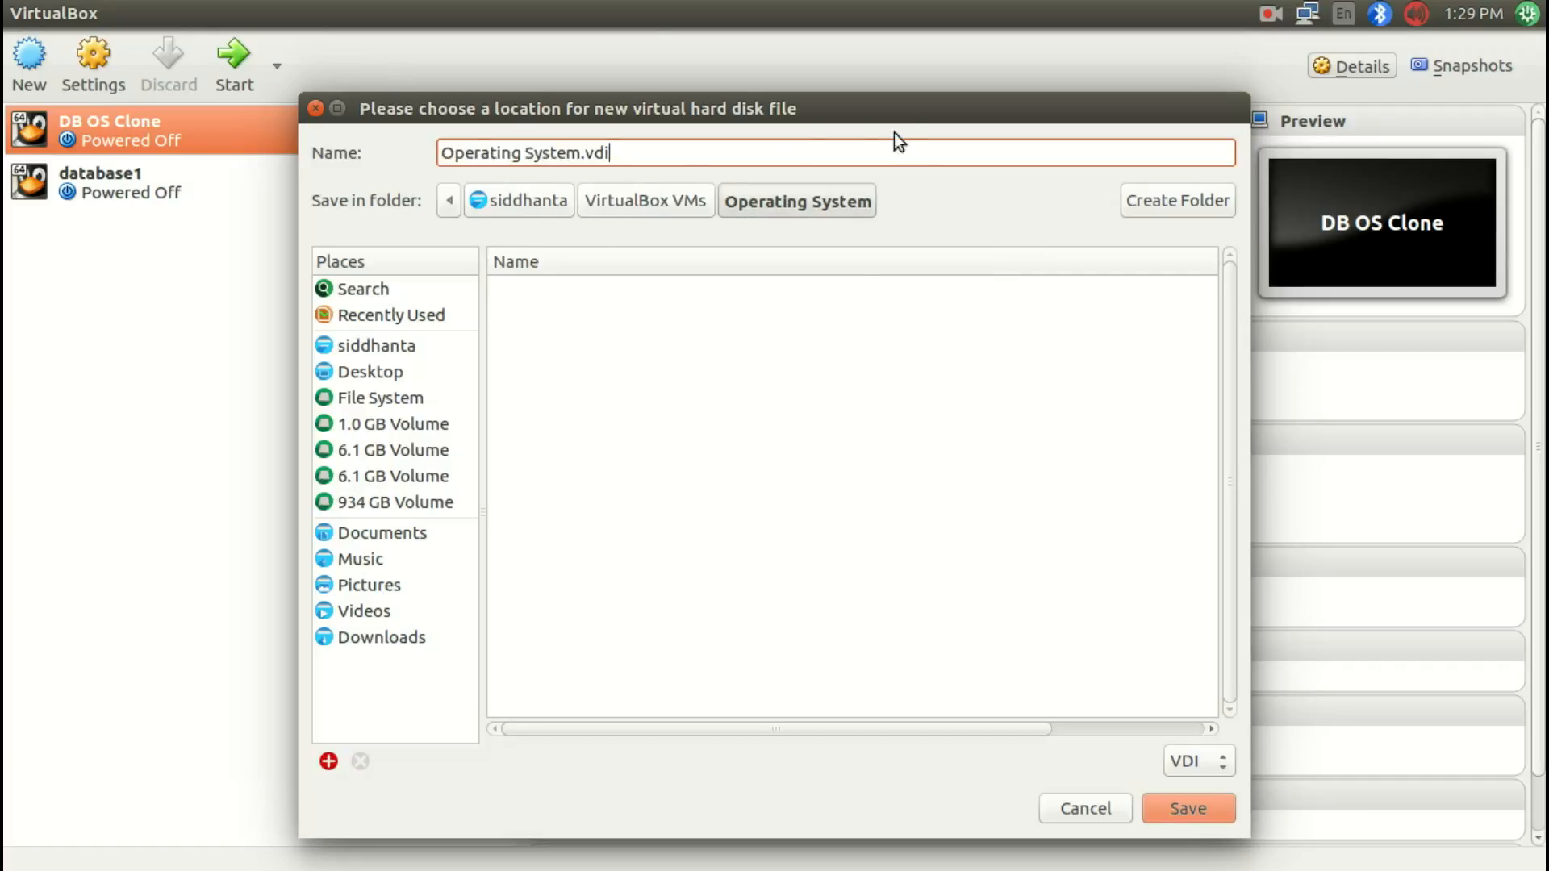
click(1068, 807)
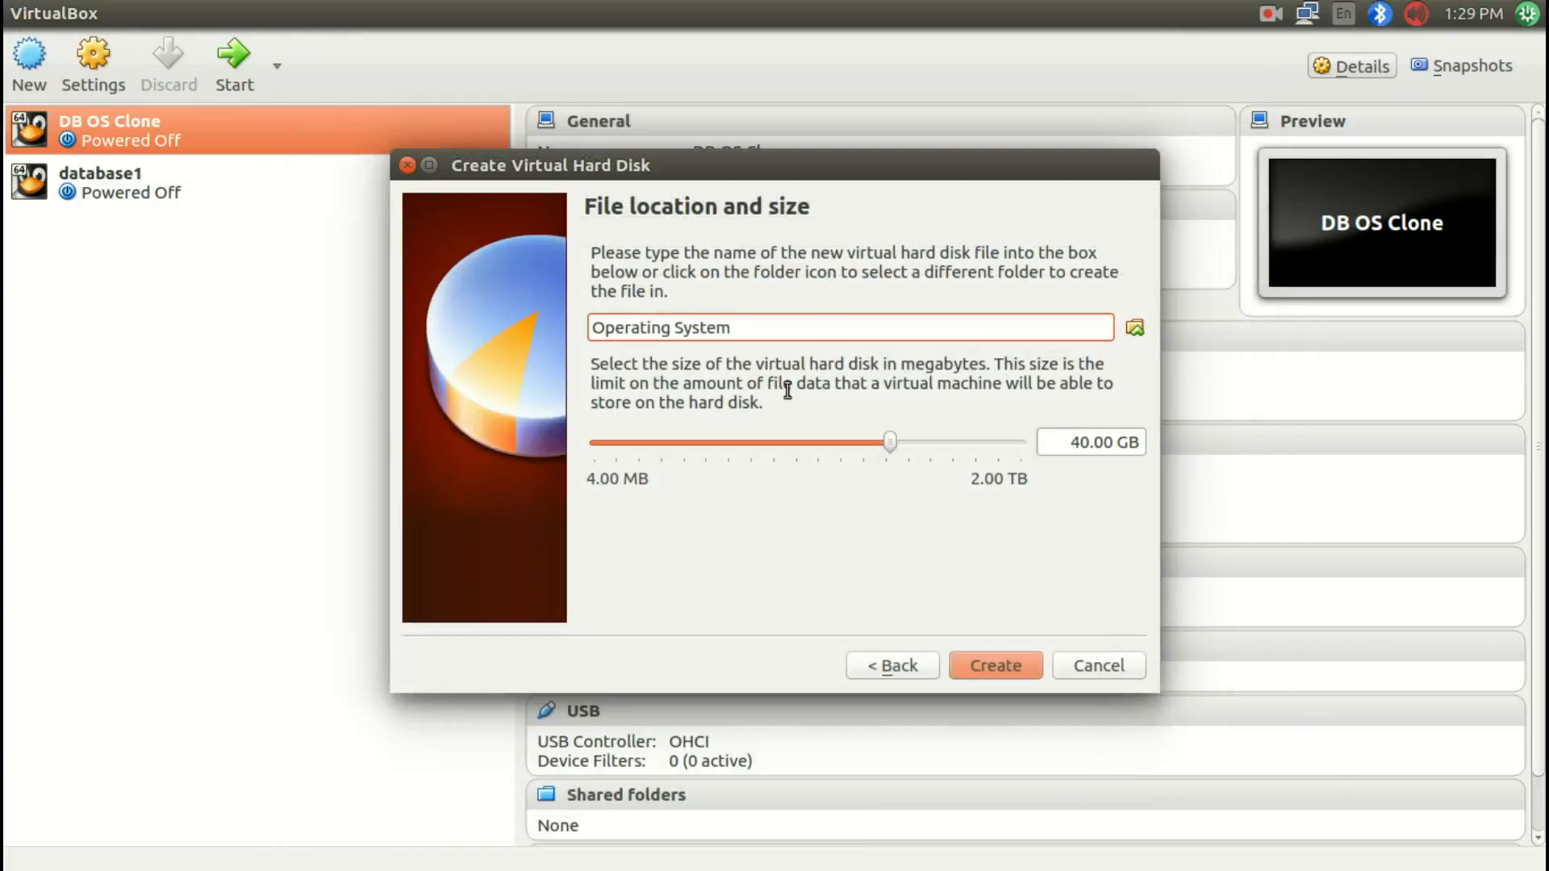
Step: Finish creating the virtual hard disk and start the new Operating System machine
click(1013, 670)
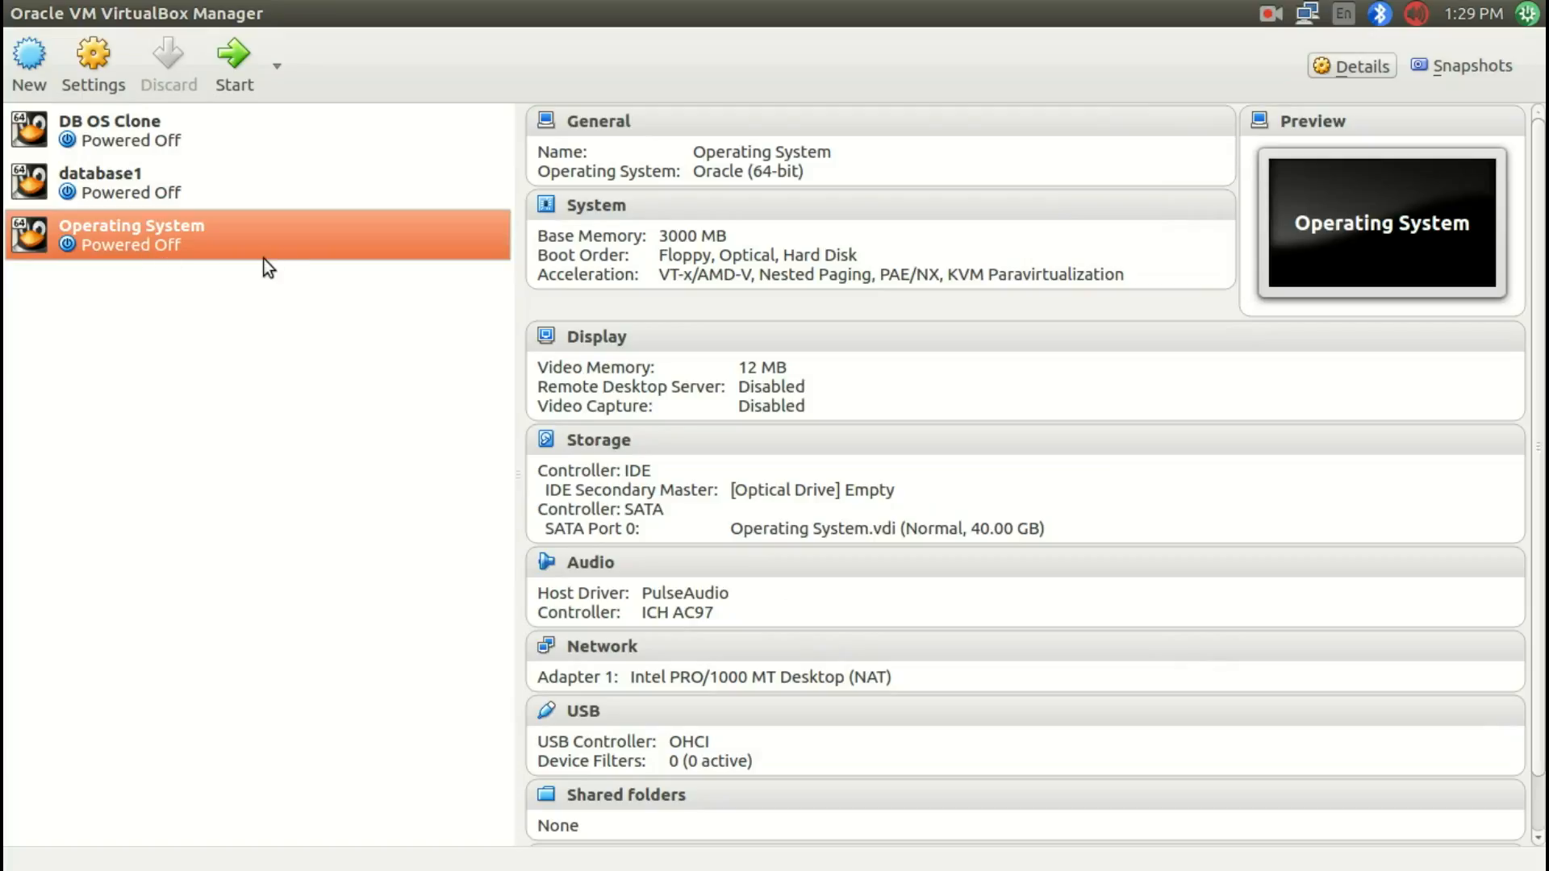
click(250, 72)
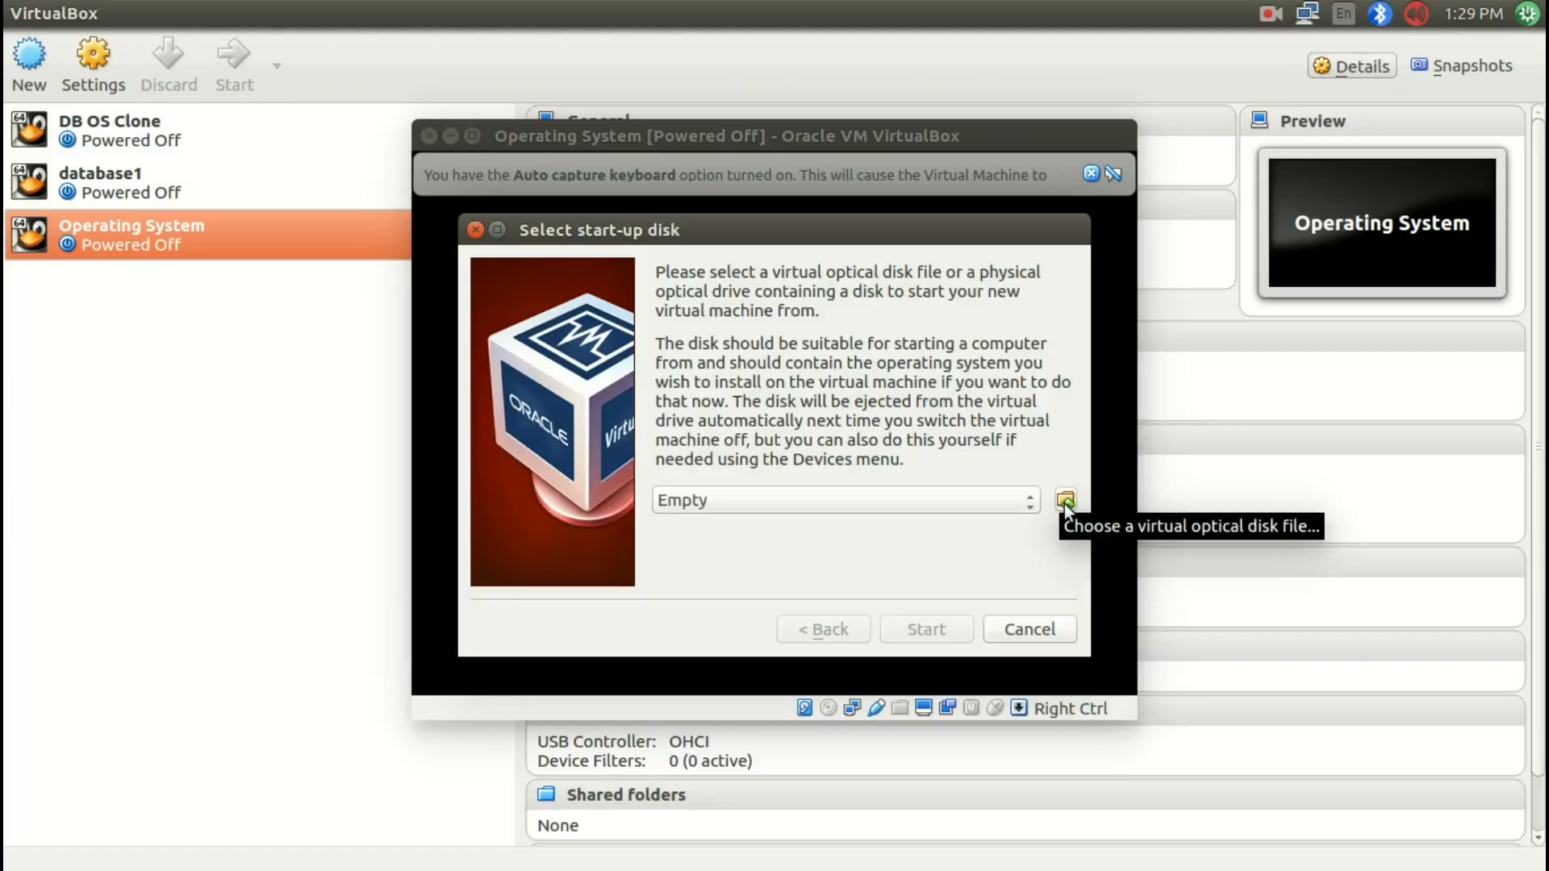
Step: Check the installer ISO file in the Software folder of the file manager, then return to the start-up disk dialog
key(super+w)
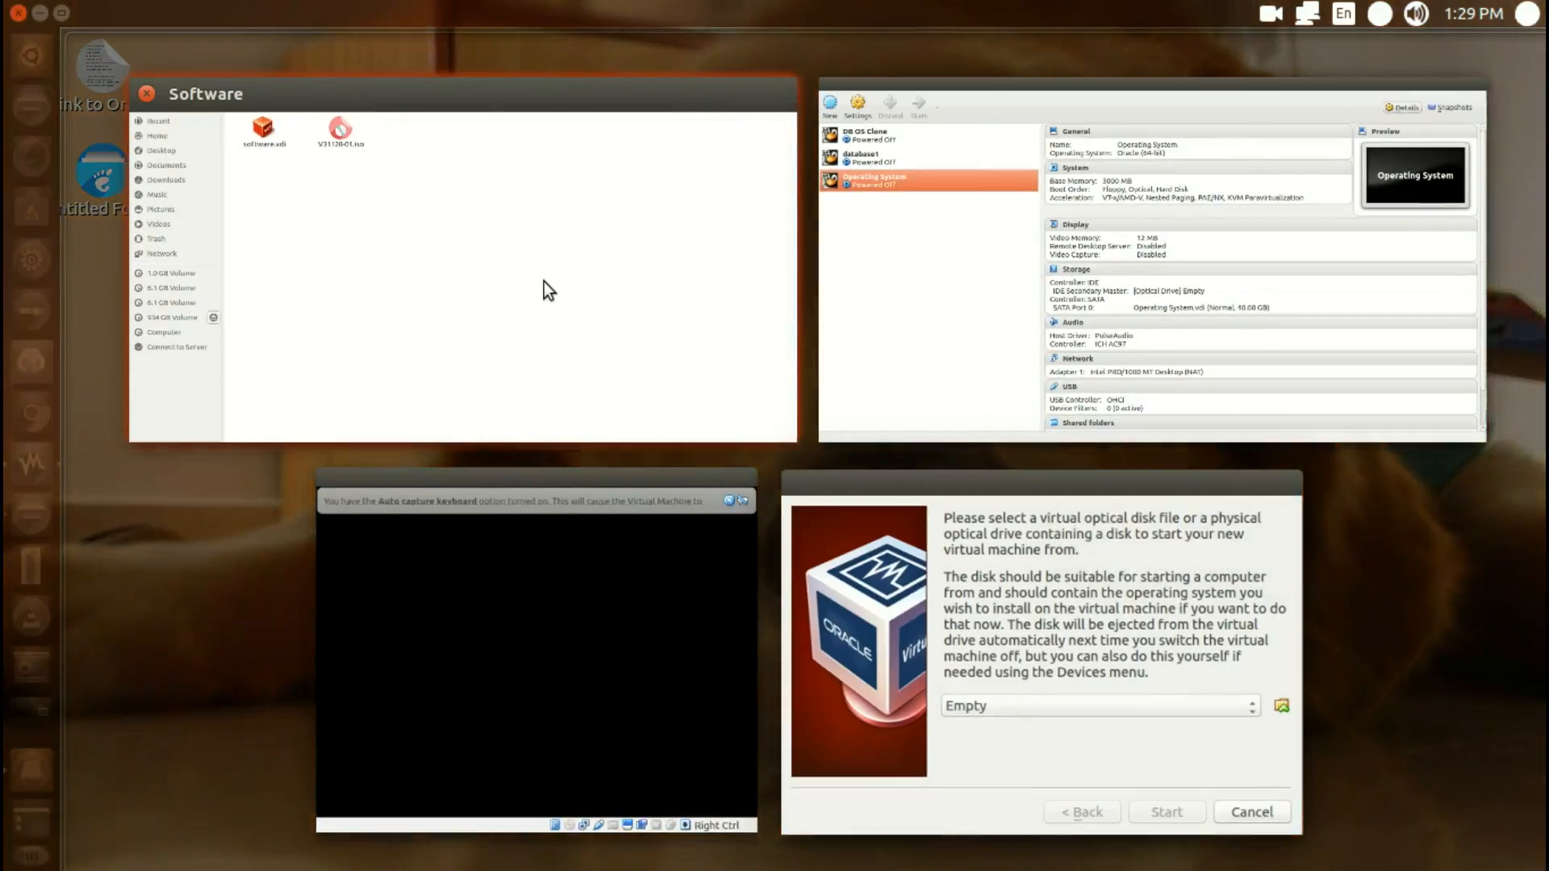
click(544, 283)
click(491, 124)
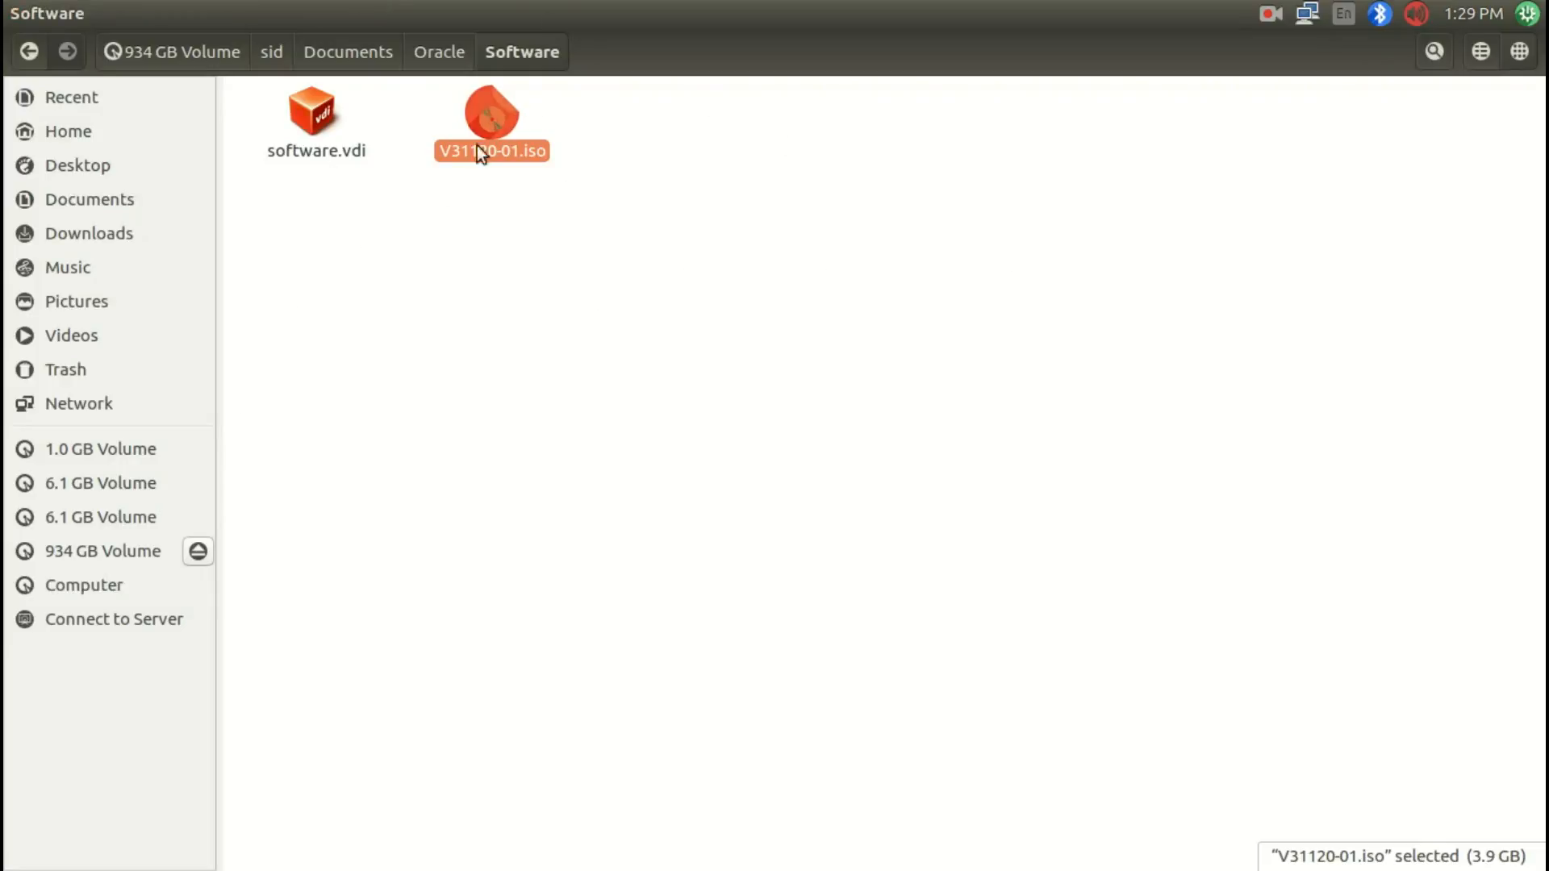
key(super+w)
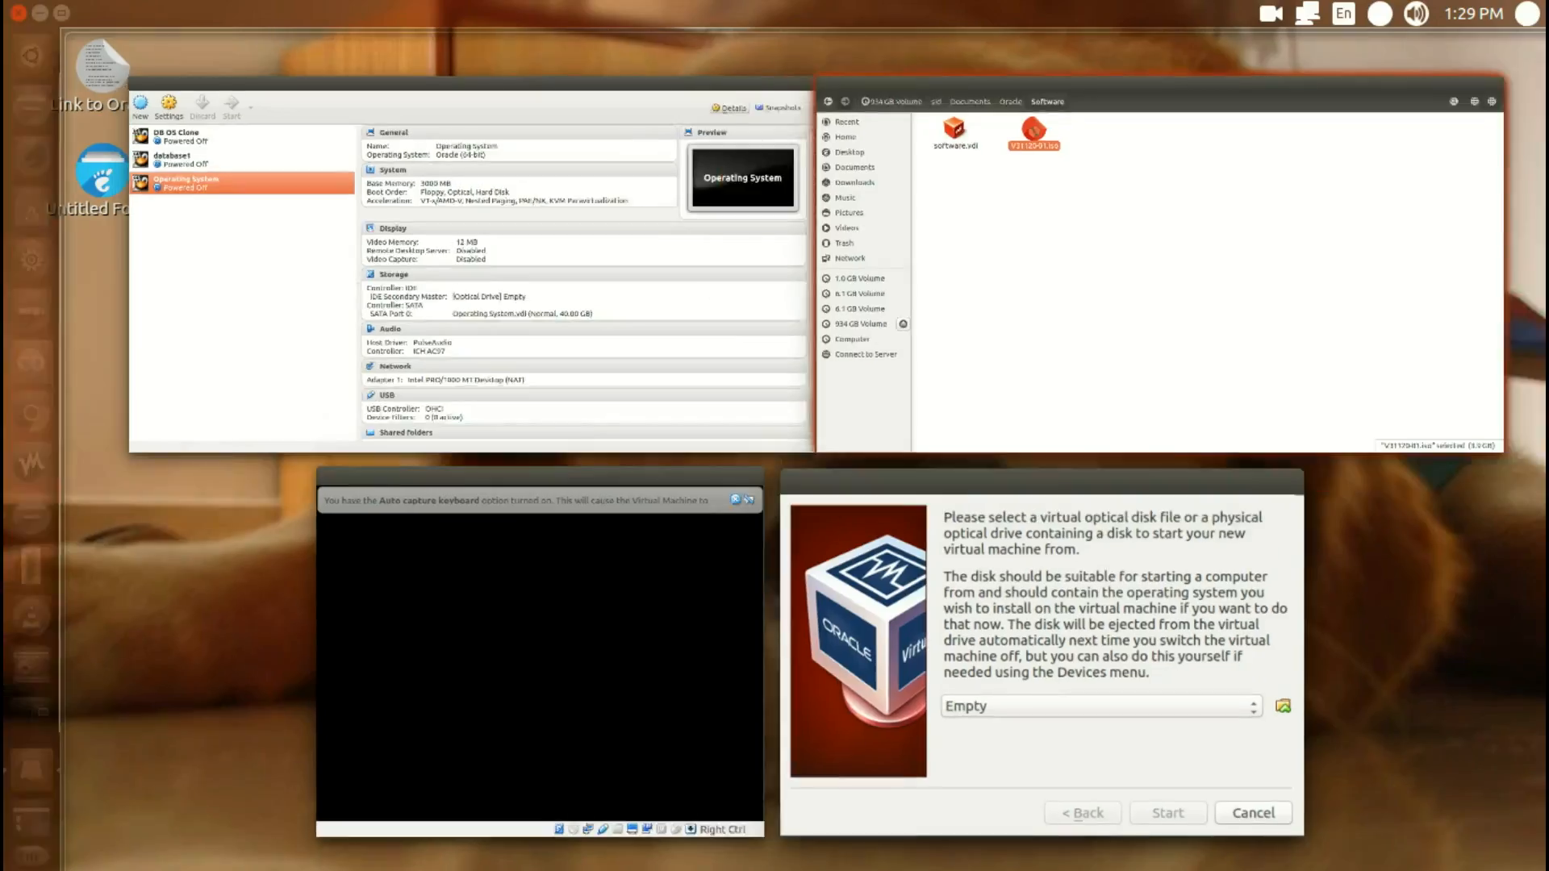
click(1002, 583)
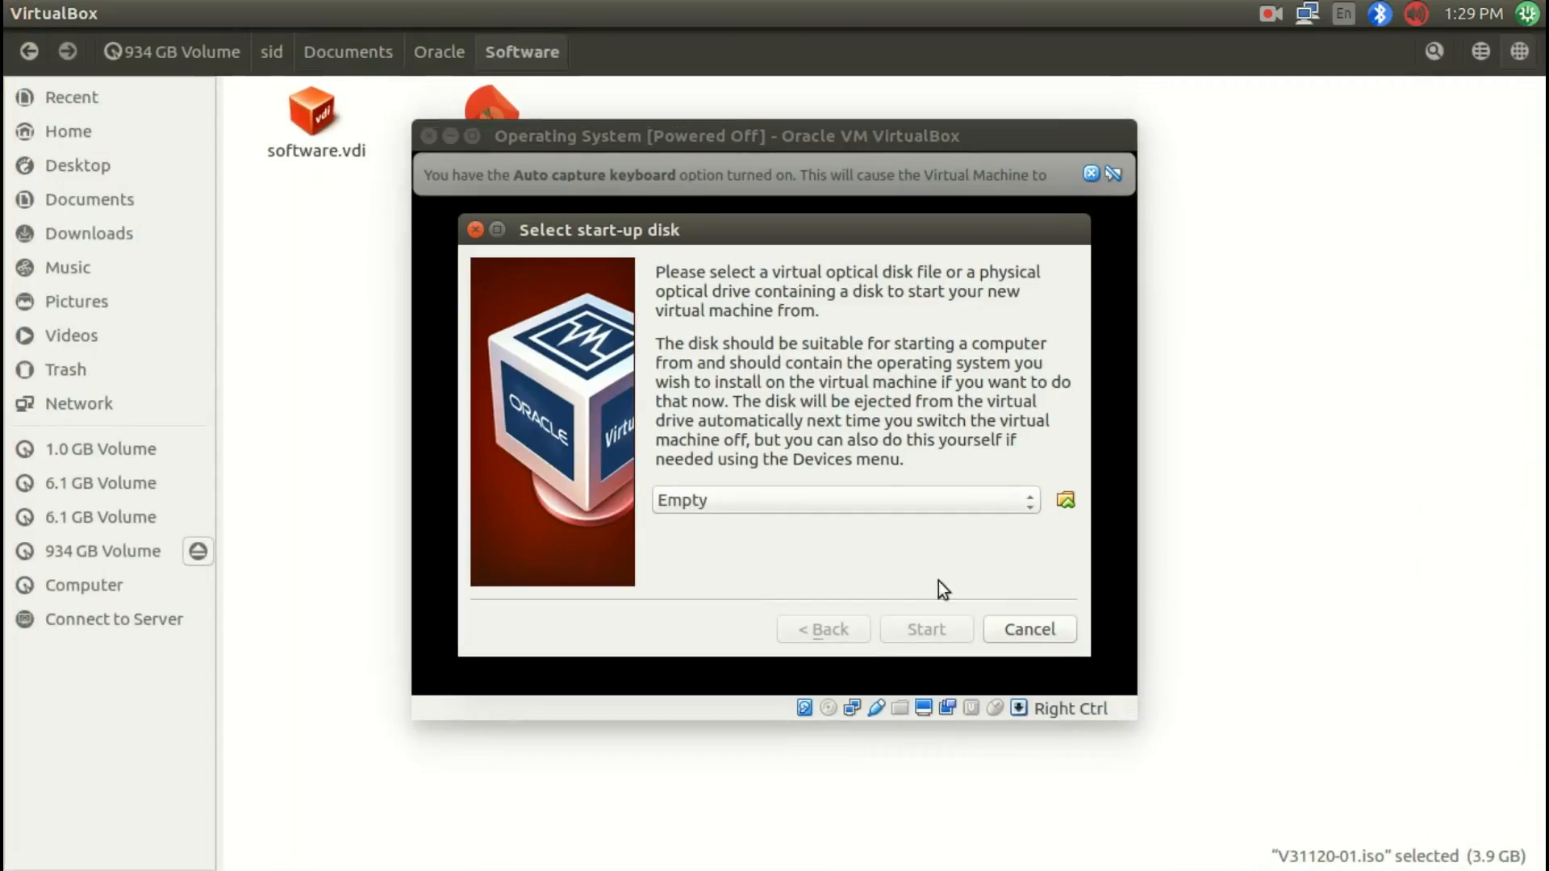
Step: Choose V31120-01.iso from the sid > Documents > Oracle > Software folder as the start-up disk
click(1063, 500)
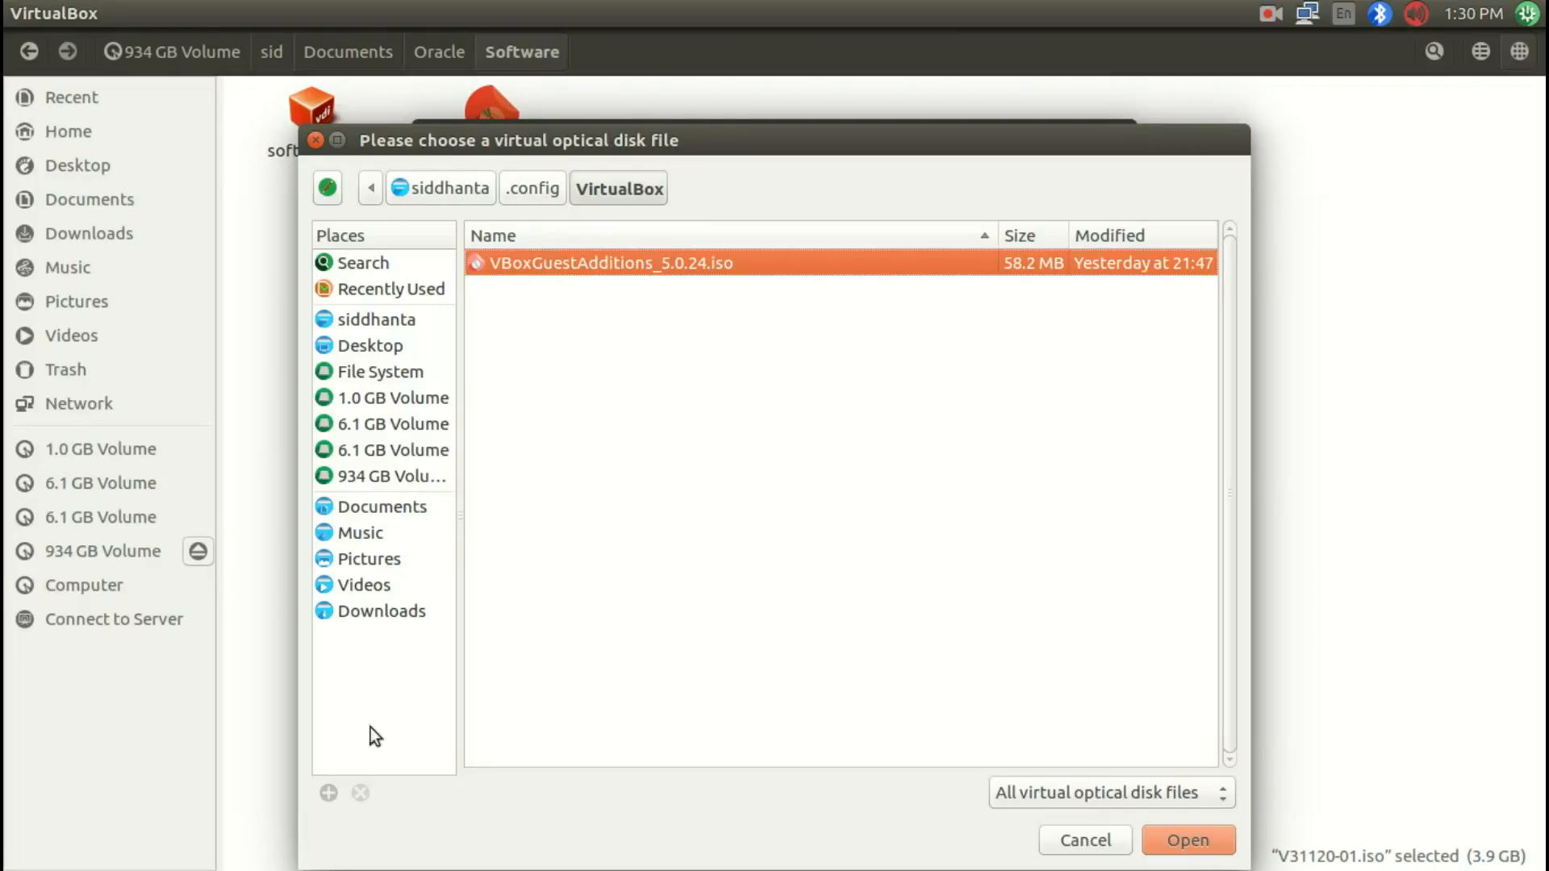
click(379, 477)
double_click(502, 293)
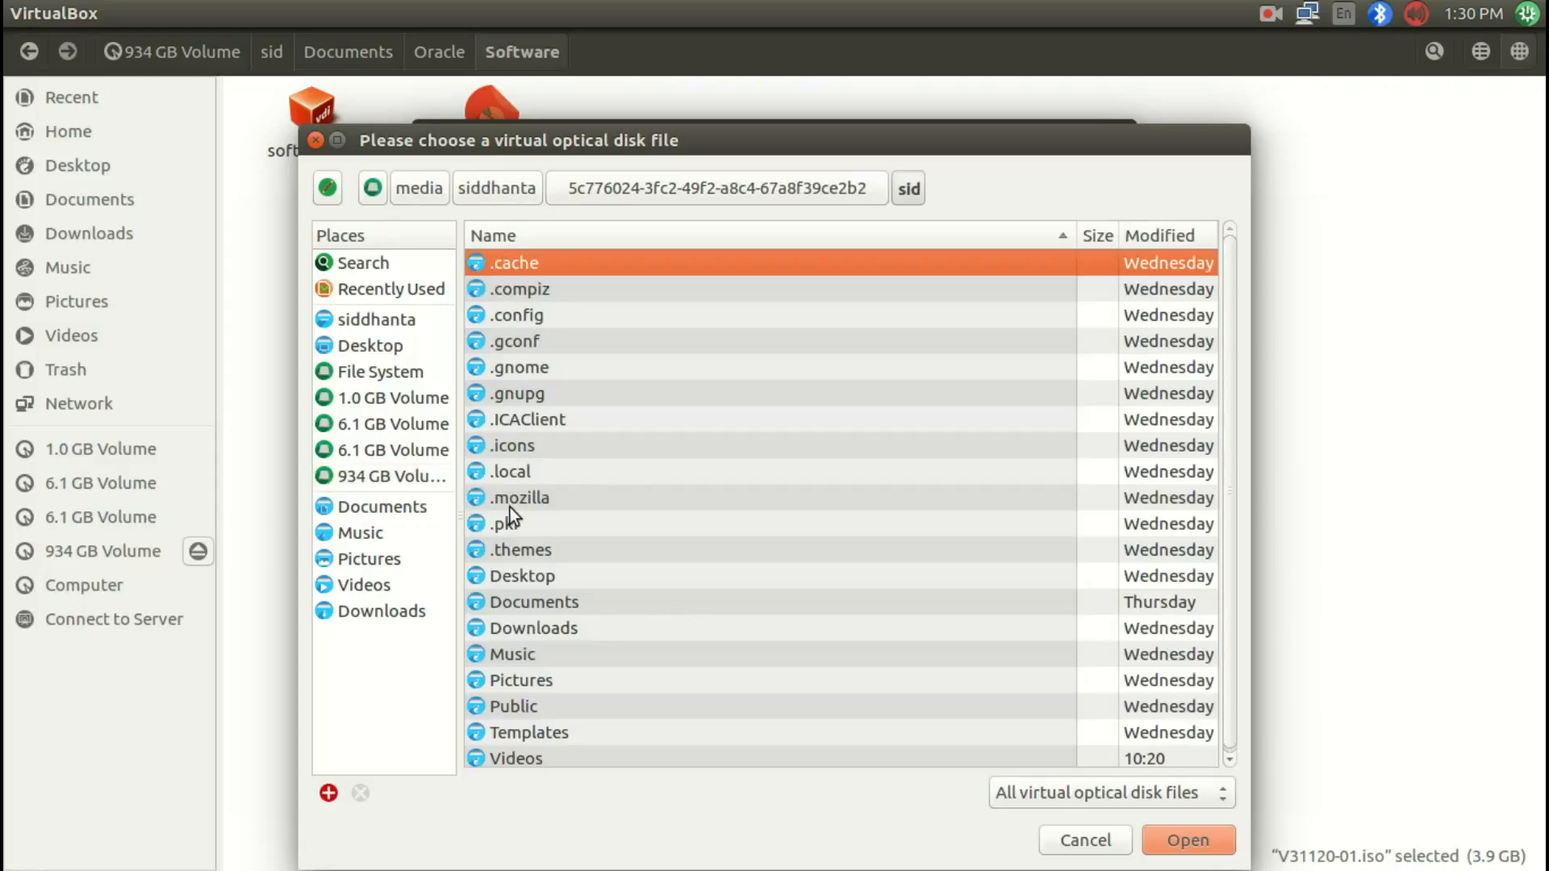
double_click(516, 605)
double_click(516, 265)
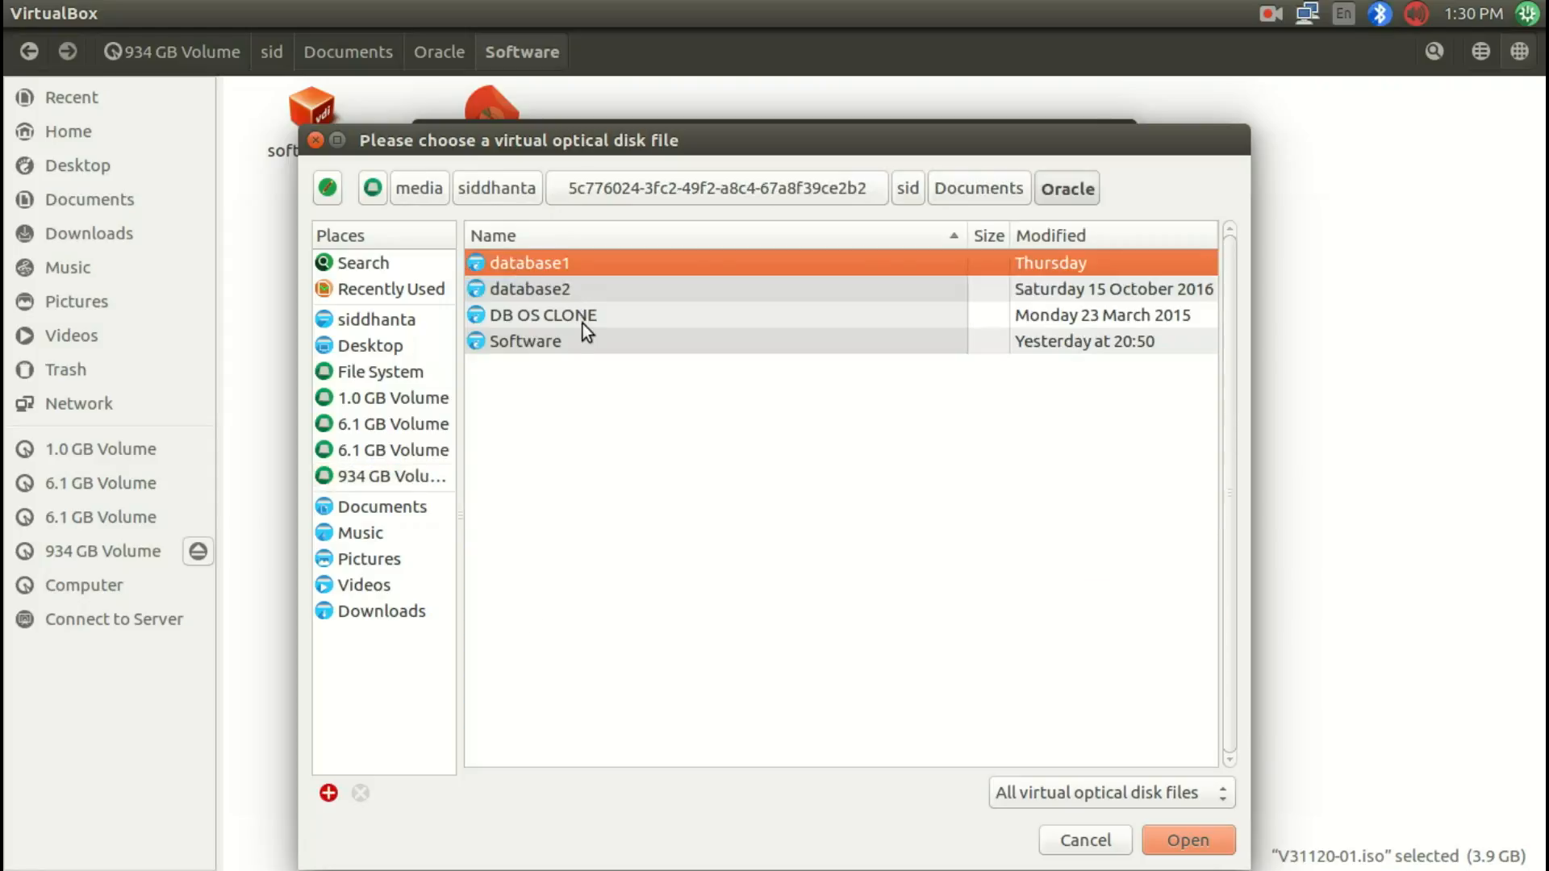
double_click(536, 342)
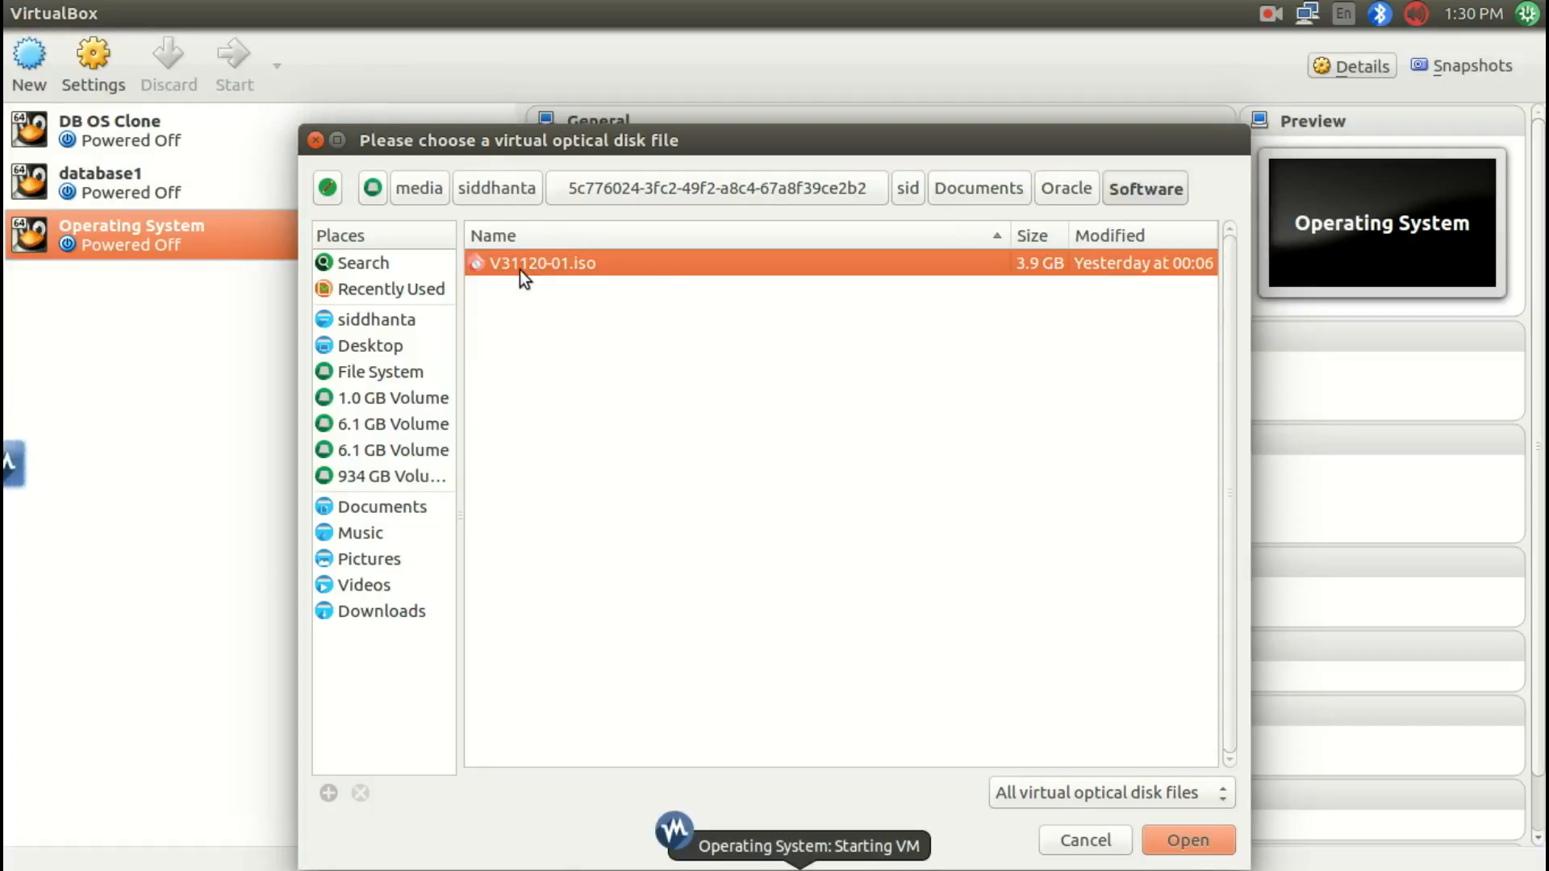
click(1183, 841)
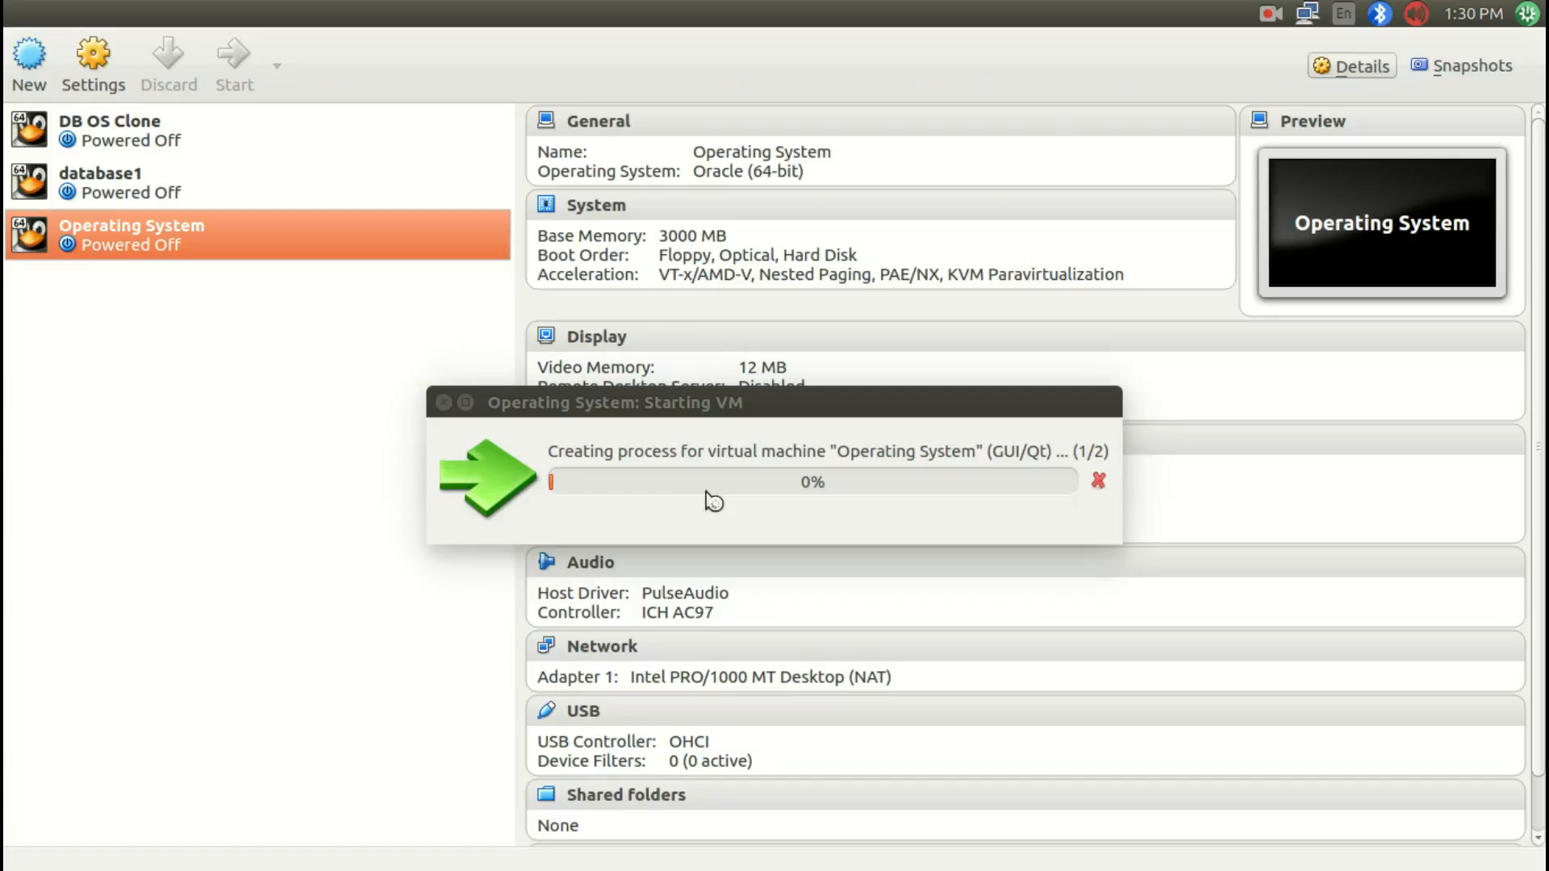
Step: Cancel the pending virtual machine start process
key(super+w)
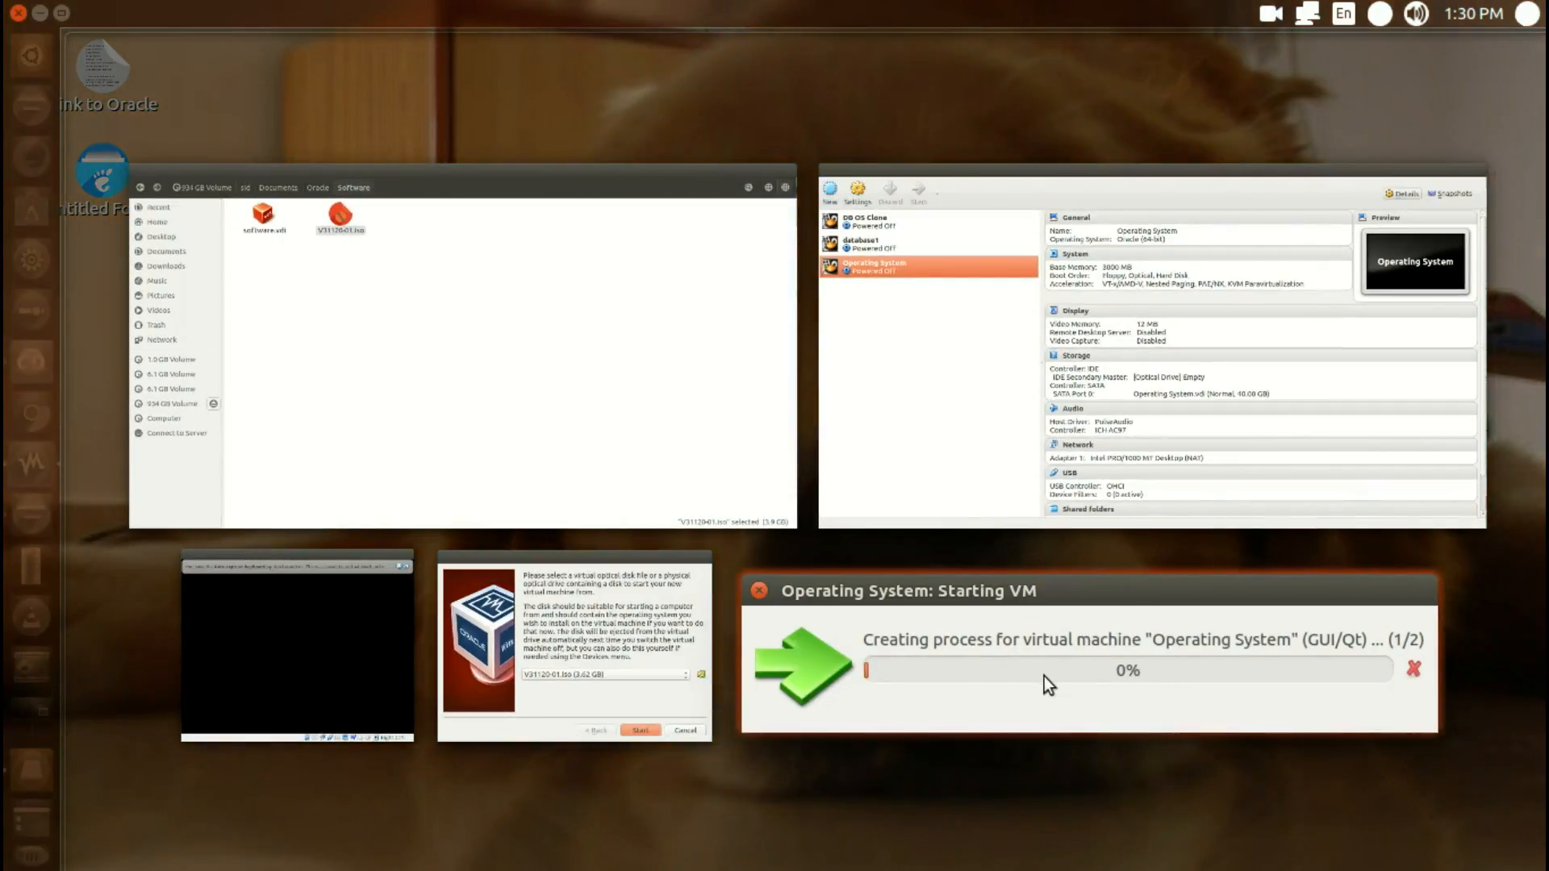
click(1044, 676)
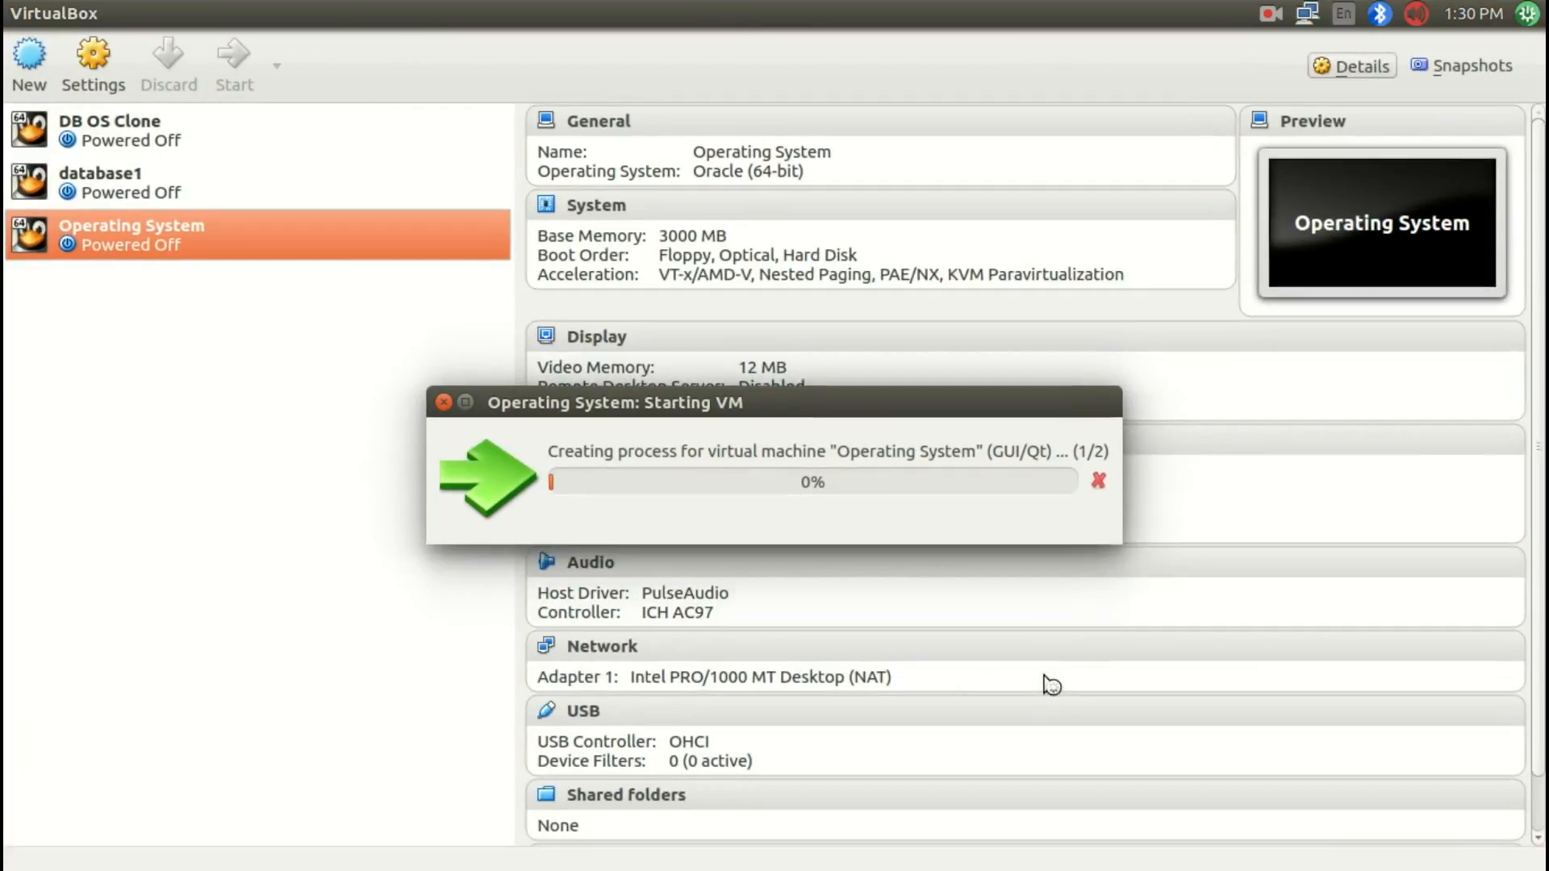
click(1099, 484)
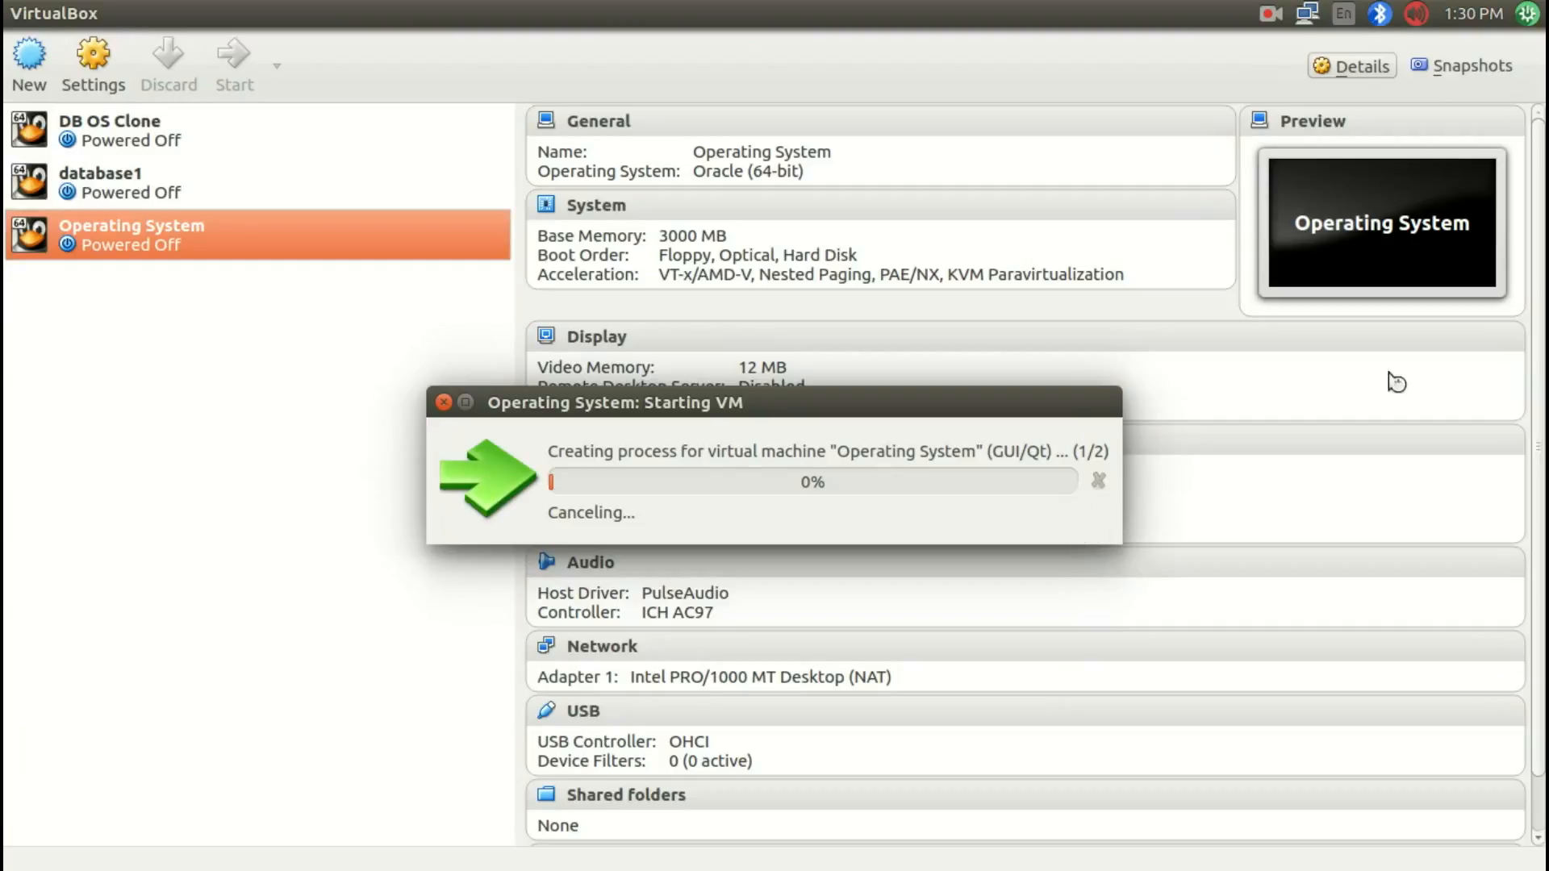
Step: Start the machine from the selected V31120-01.iso disk and dismiss the error dialog
key(super+w)
click(478, 680)
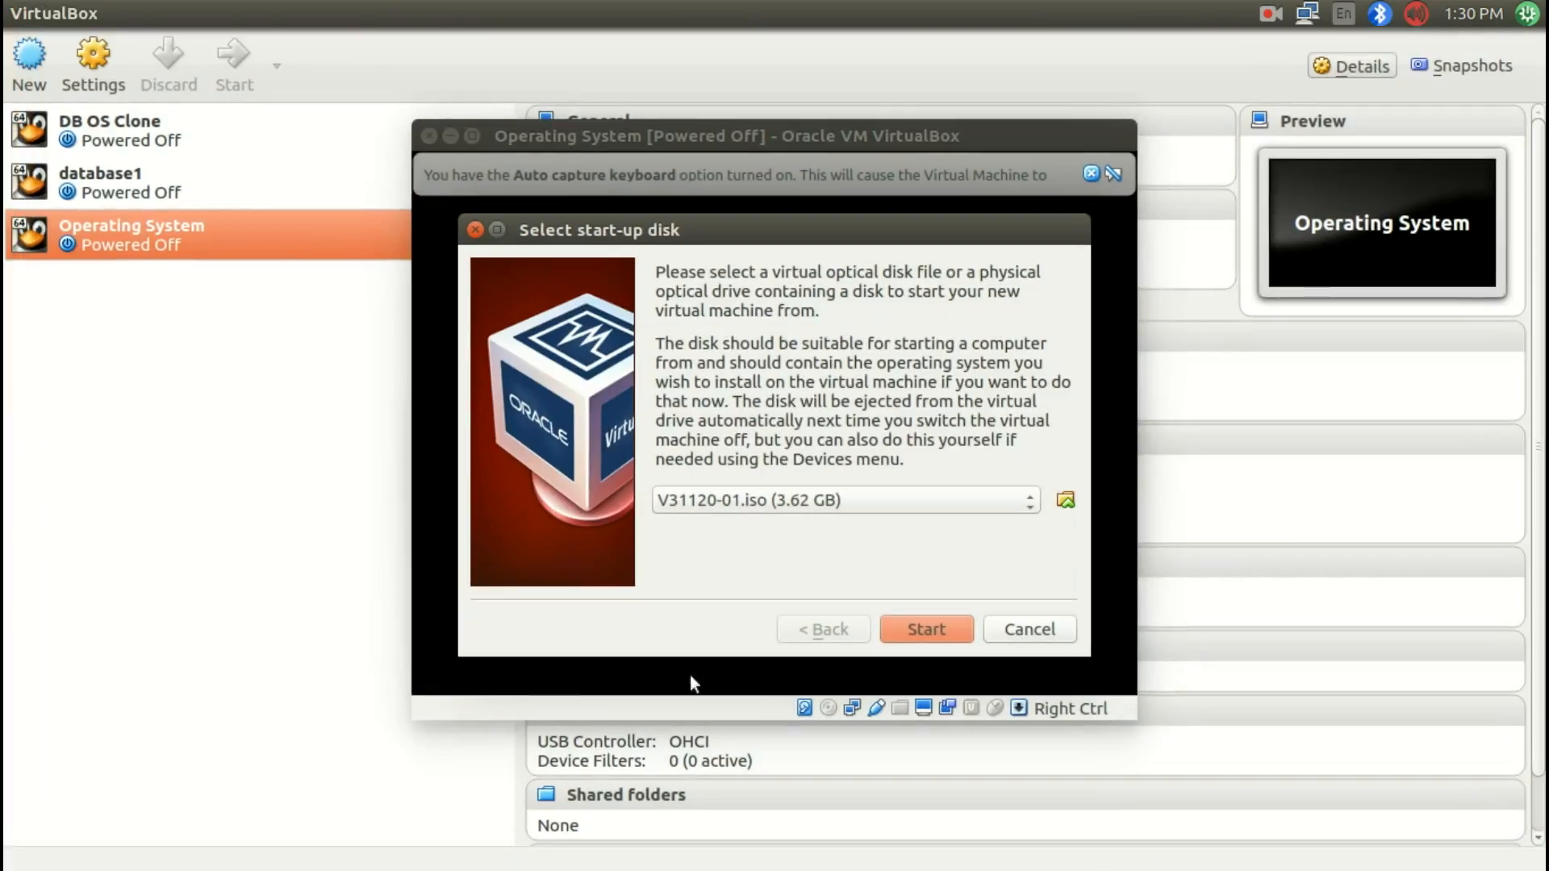
click(922, 632)
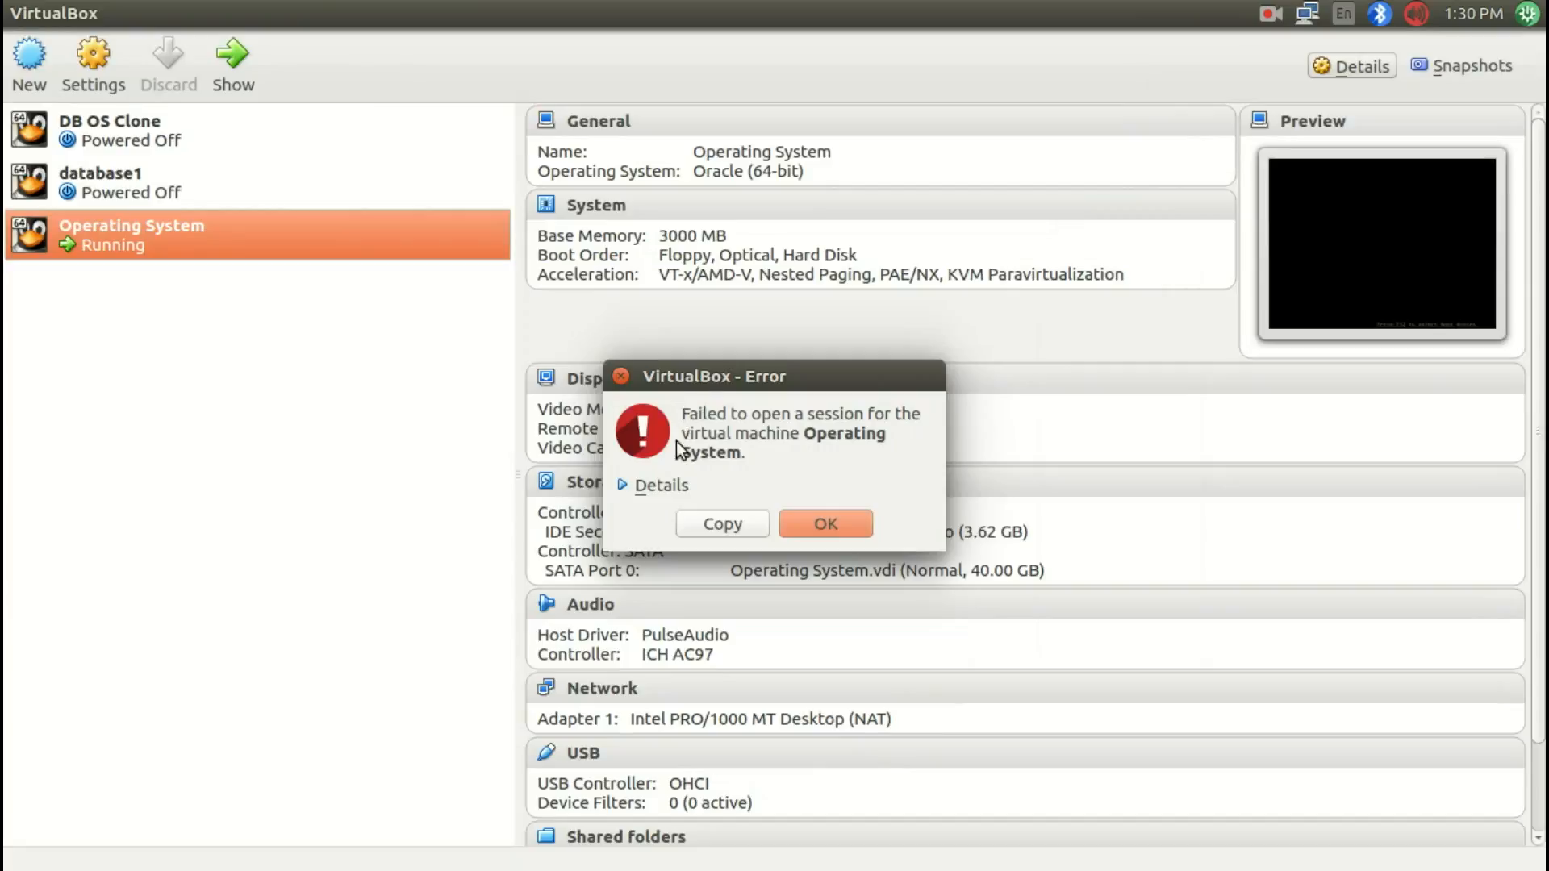
click(826, 525)
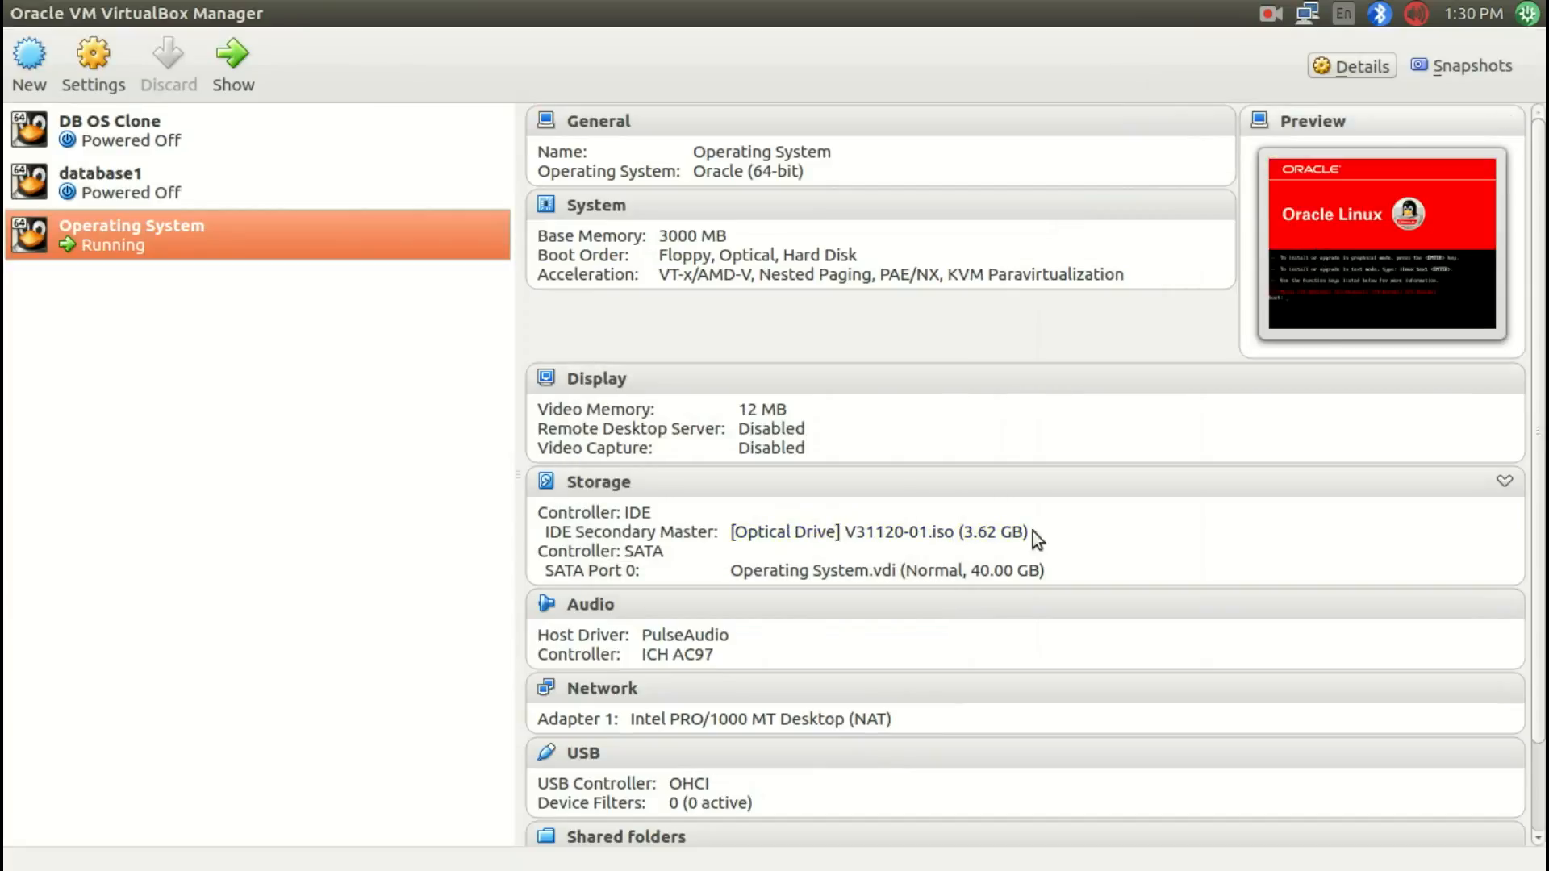
Step: Bring the running Operating System machine's window to the front
key(super+w)
click(890, 626)
click(457, 601)
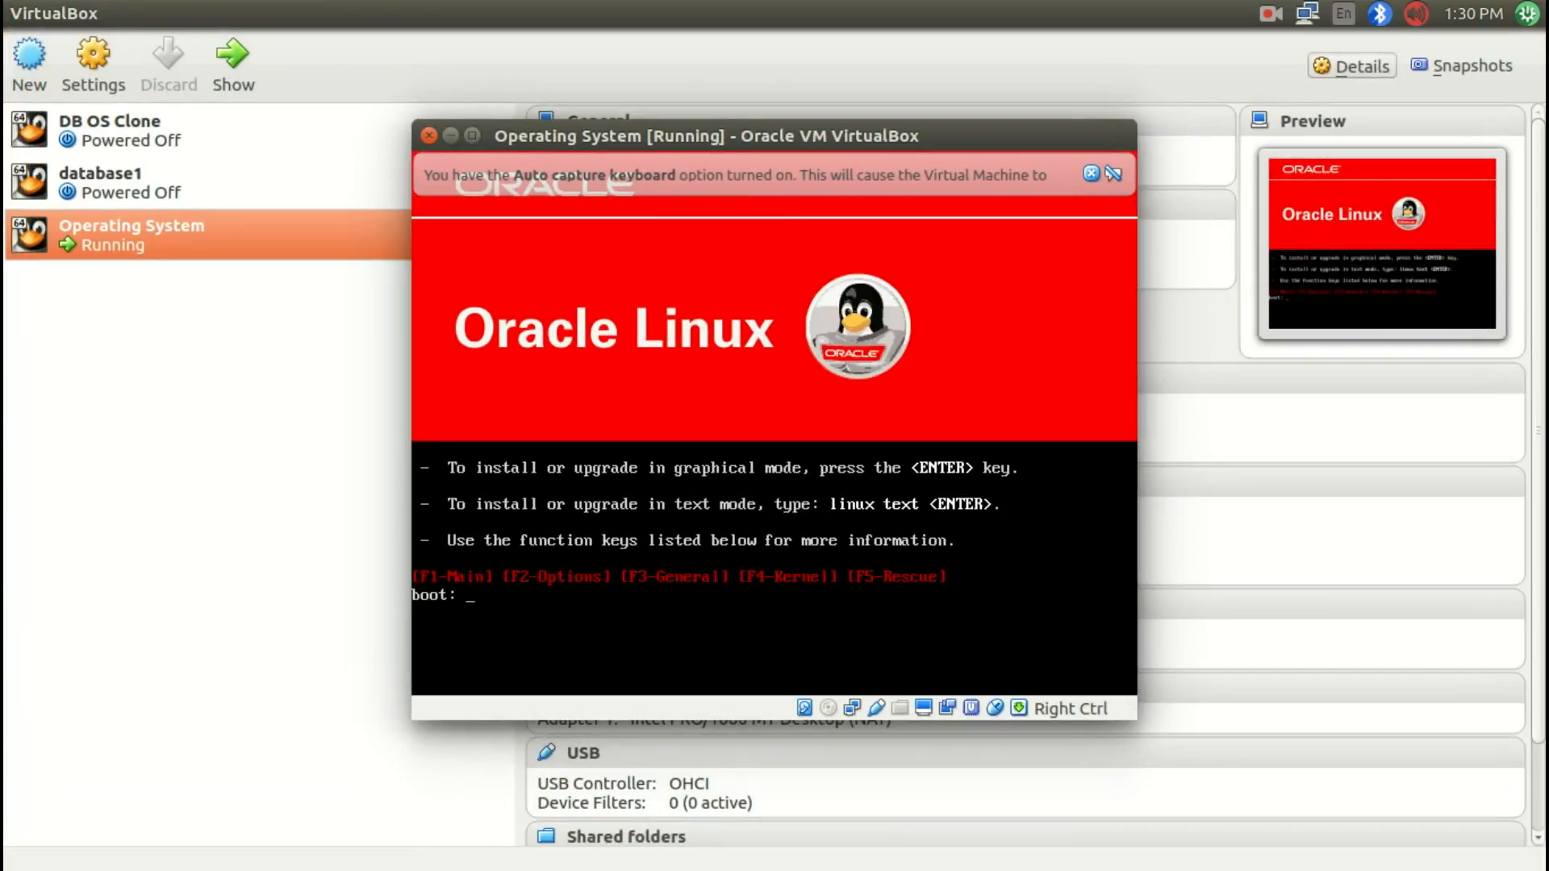
Step: Start the Oracle Linux installer in graphical mode from the boot prompt
drag(626, 134, 631, 180)
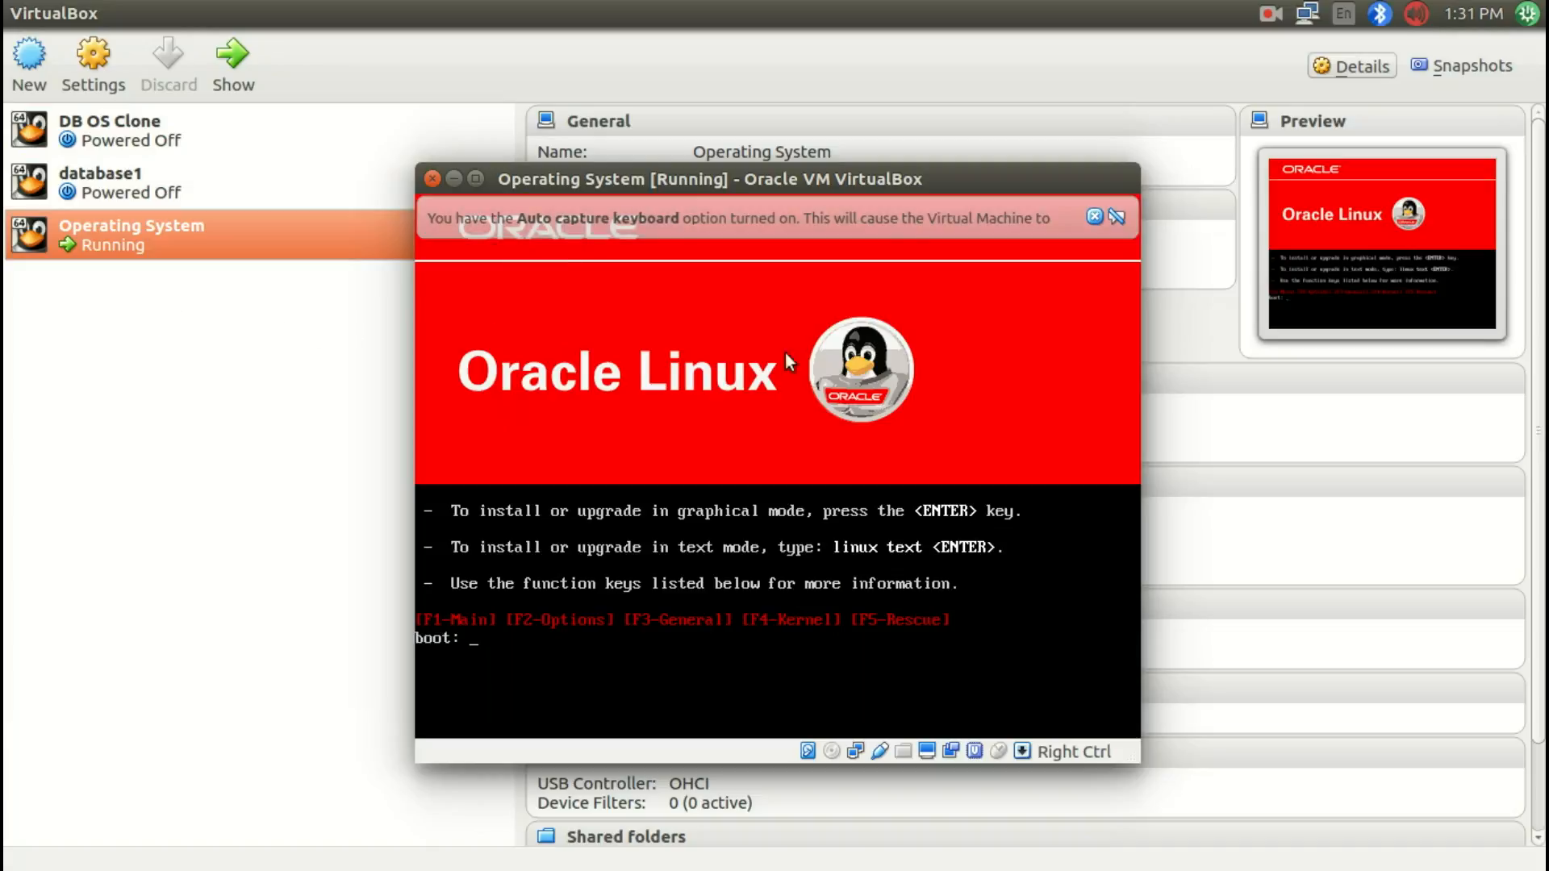
click(784, 403)
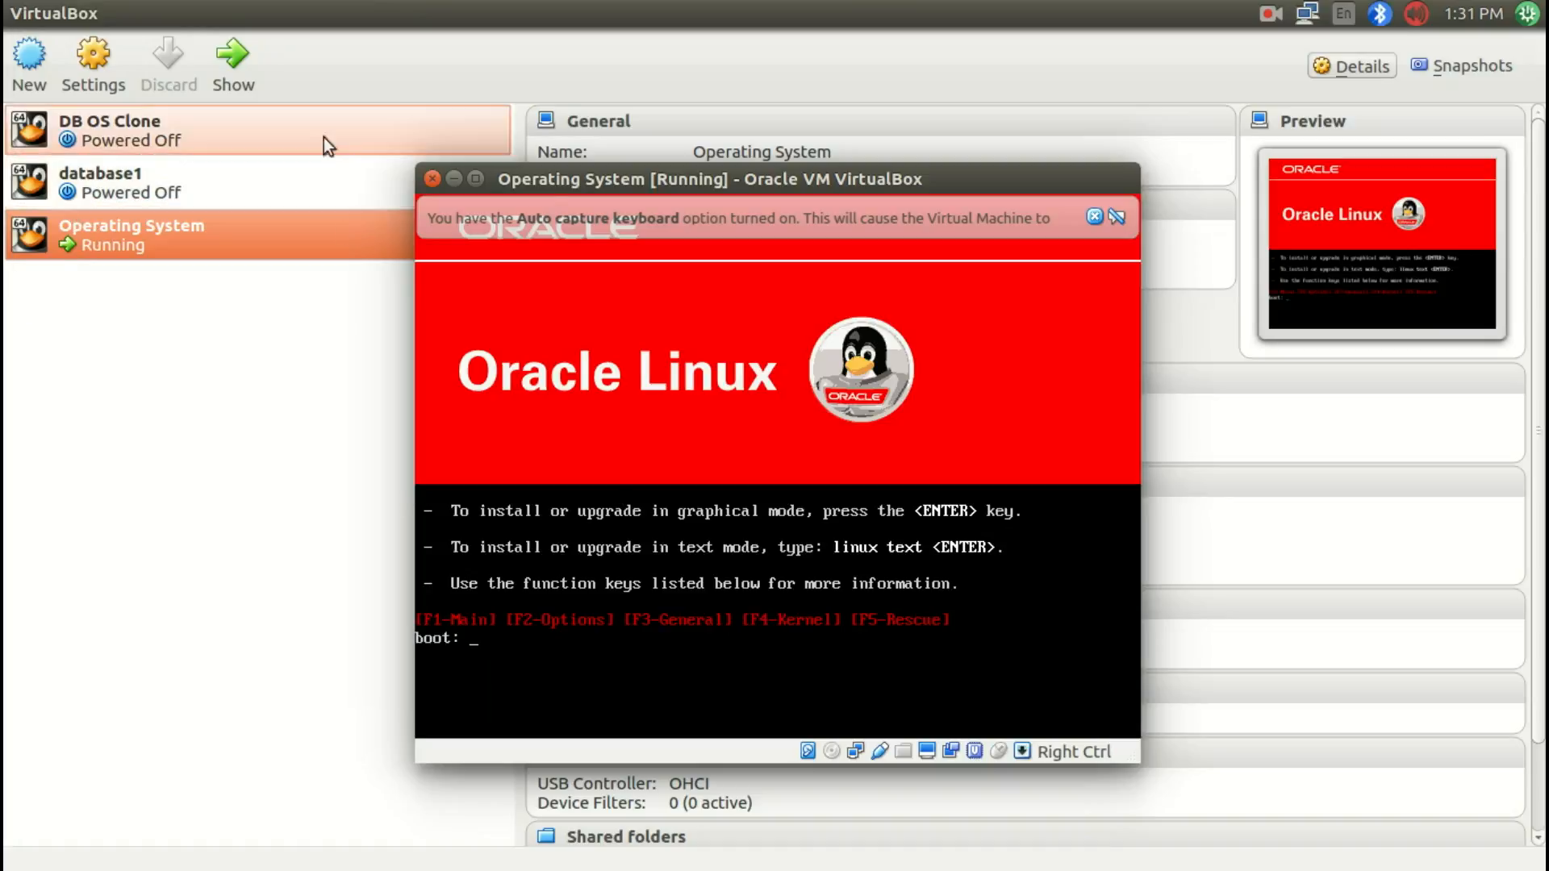
click(776, 529)
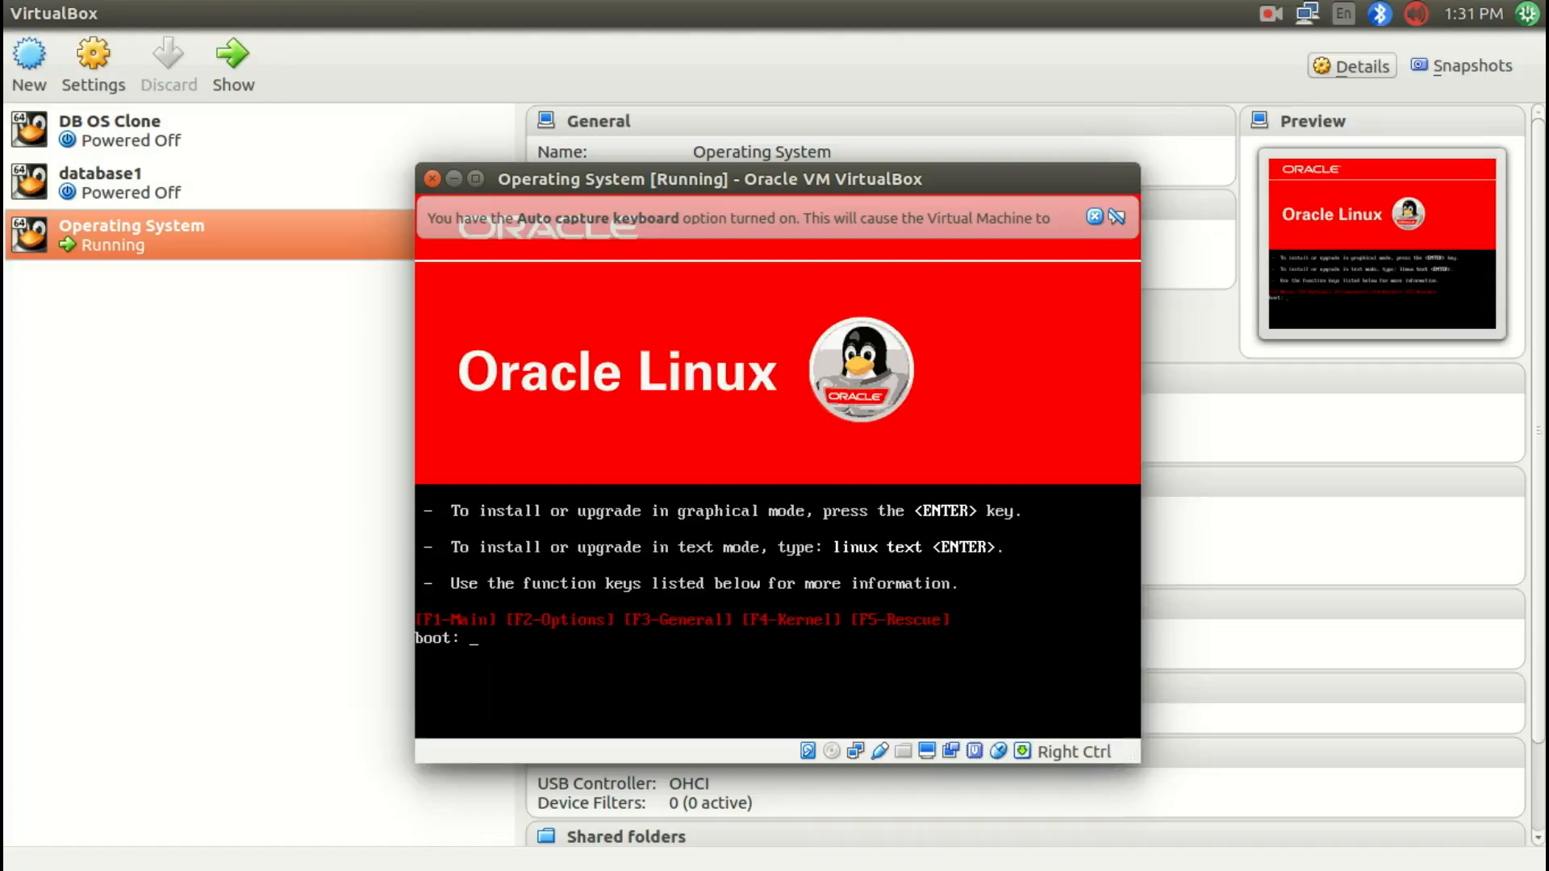
key(Return)
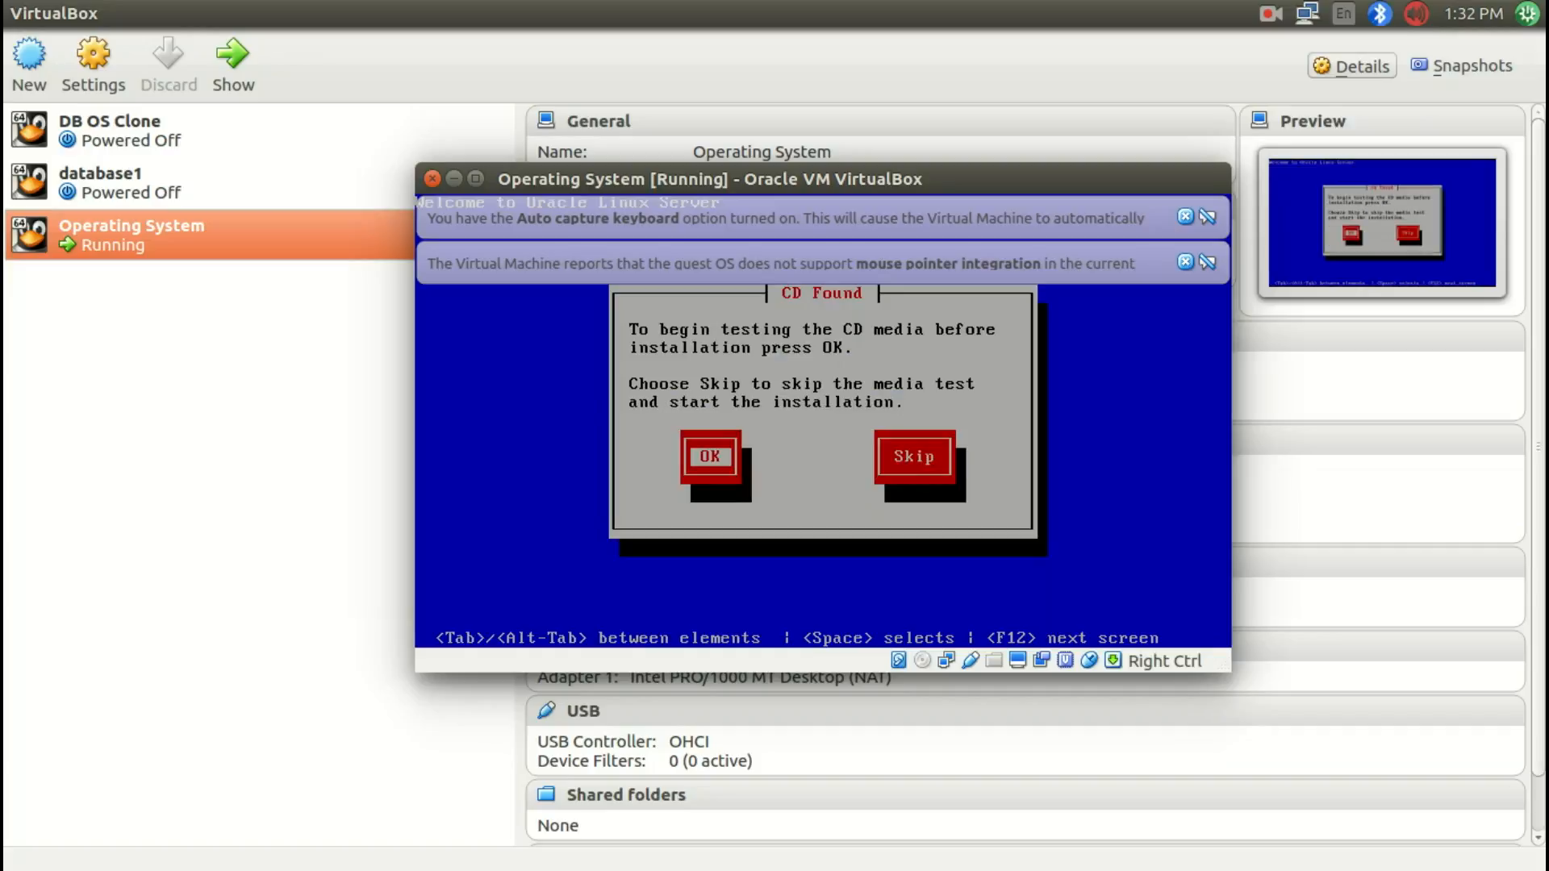
Step: Skip the CD media test and accept English as the installation language and U.S. English keyboard
key(Tab)
key(Return)
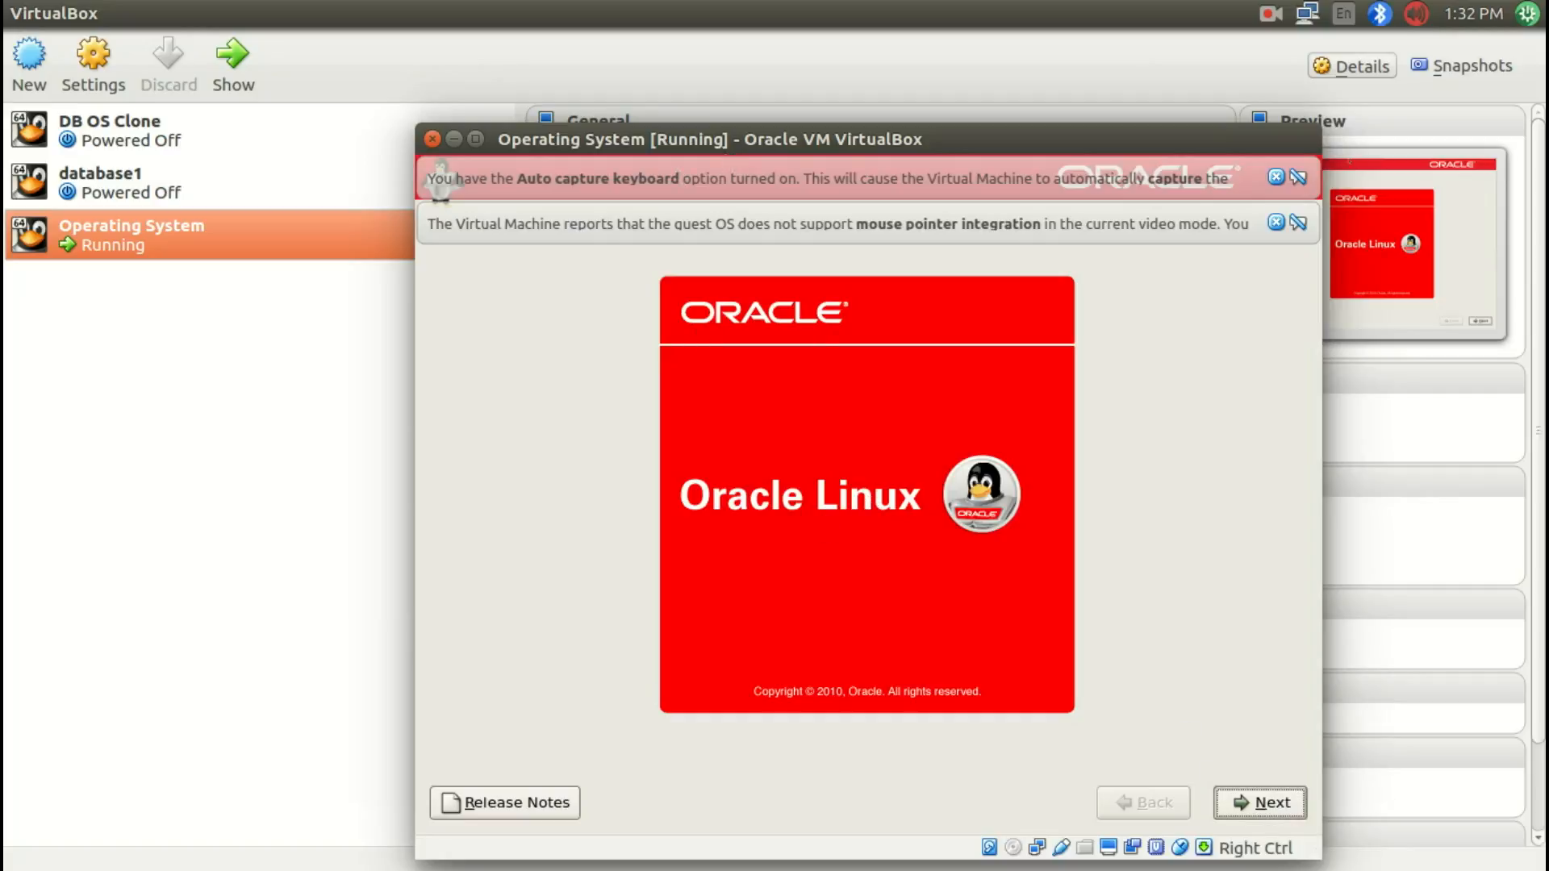
click(1268, 803)
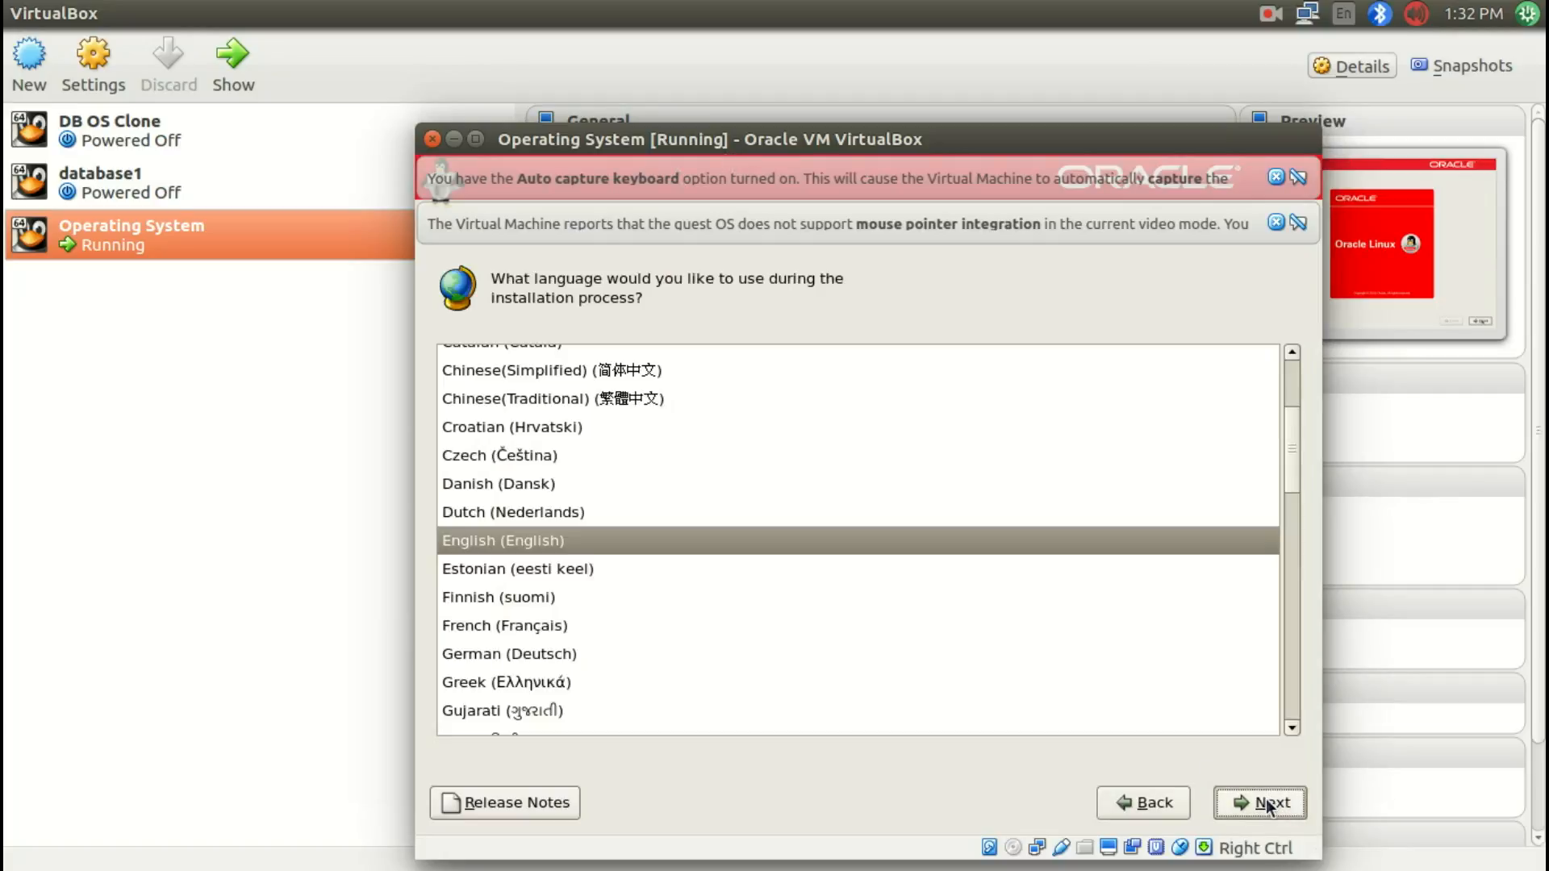
click(1268, 804)
click(1270, 803)
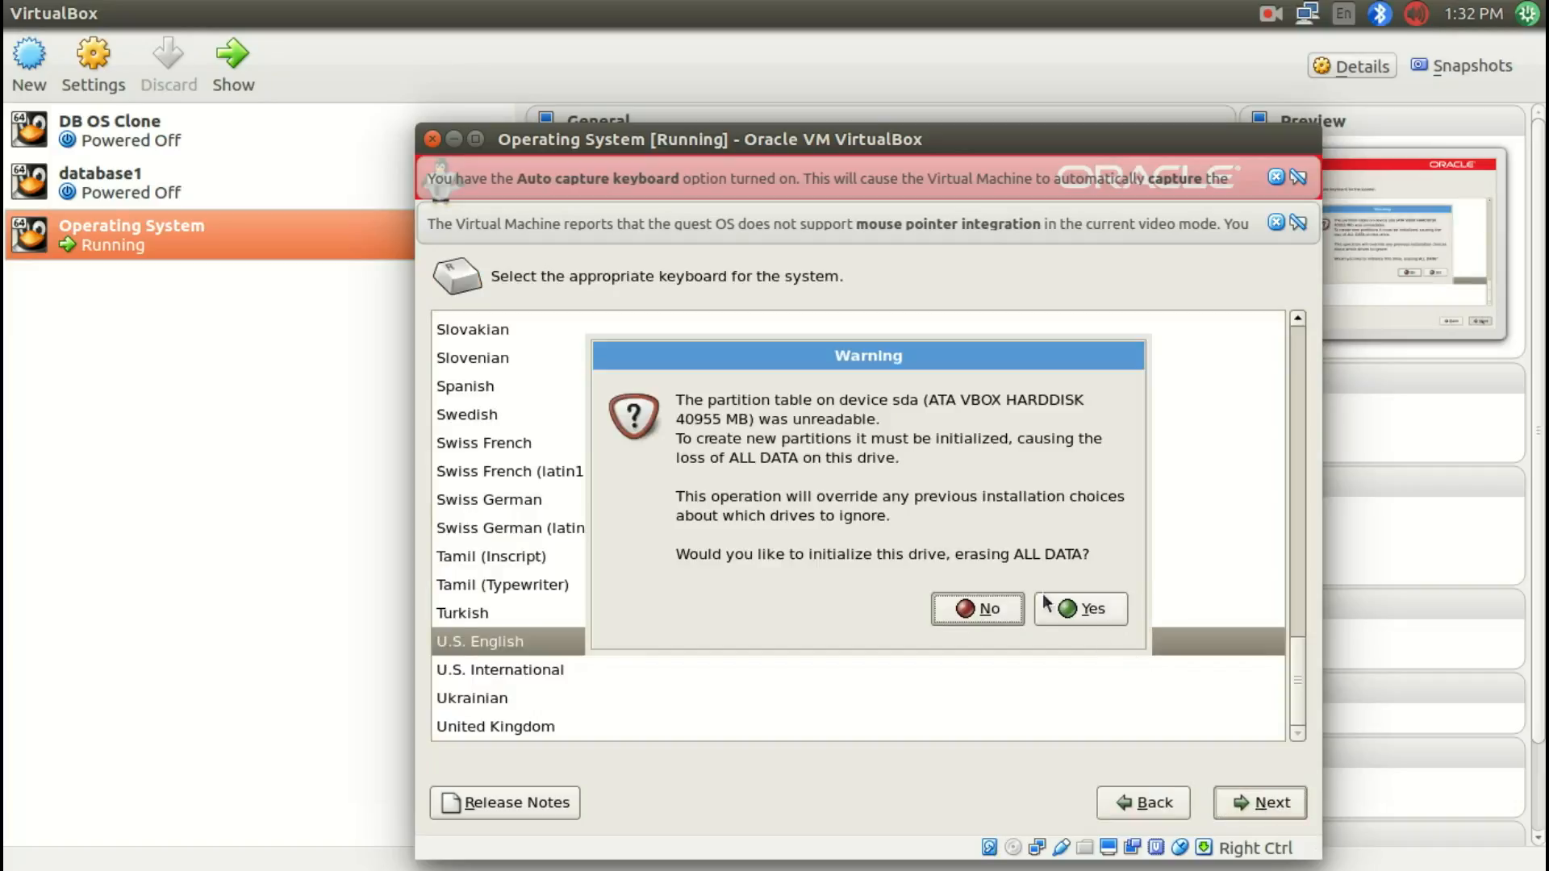
Step: Initialize the virtual hard drive and accept the default partitioning that removes existing Linux partitions
click(1063, 620)
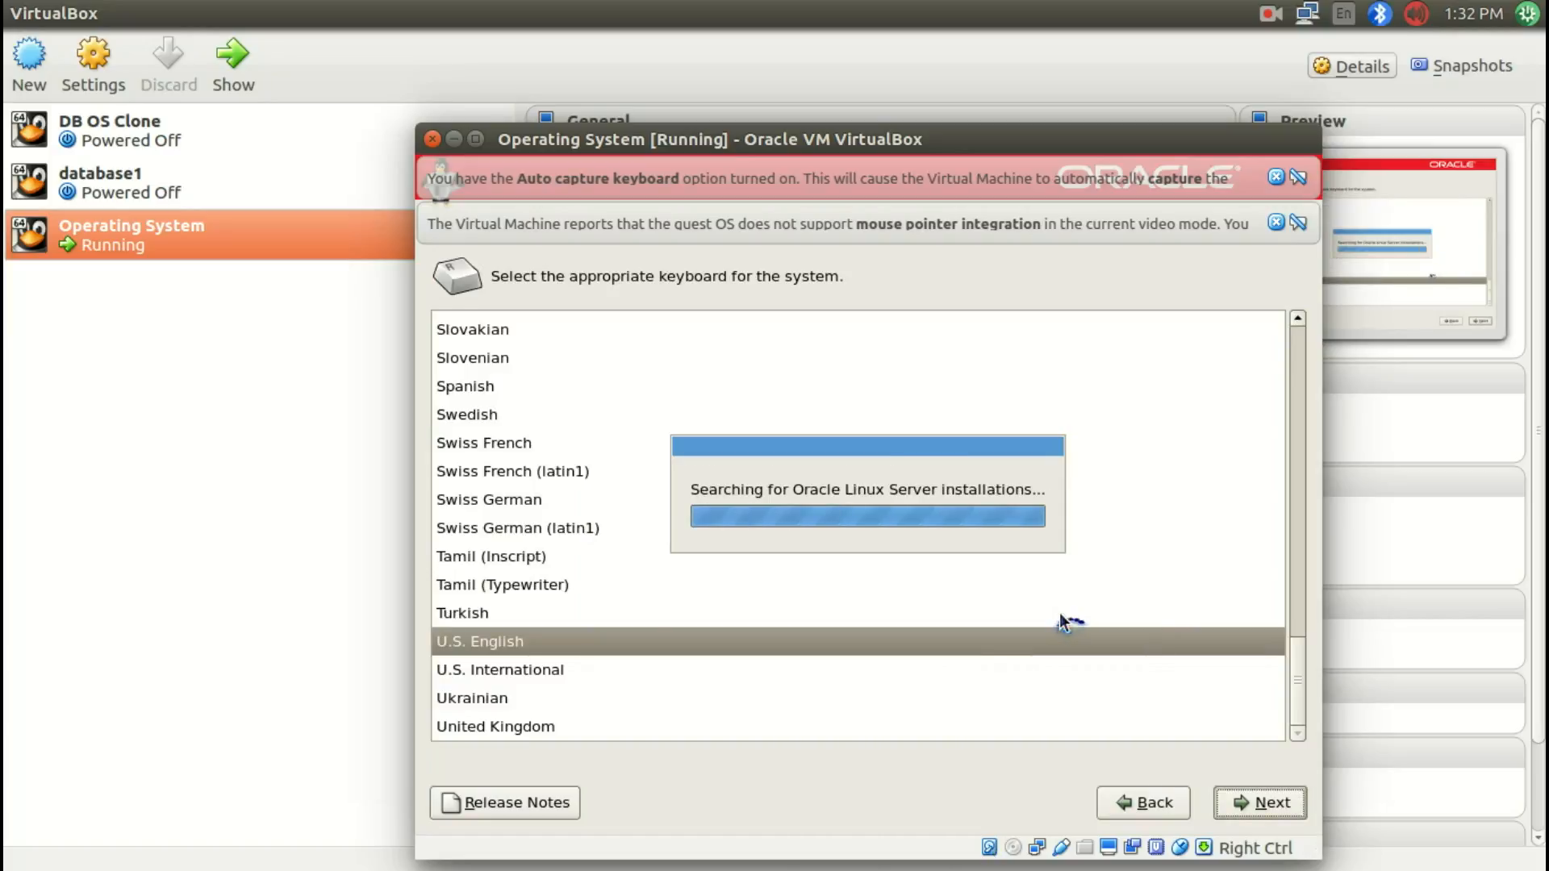
click(1232, 810)
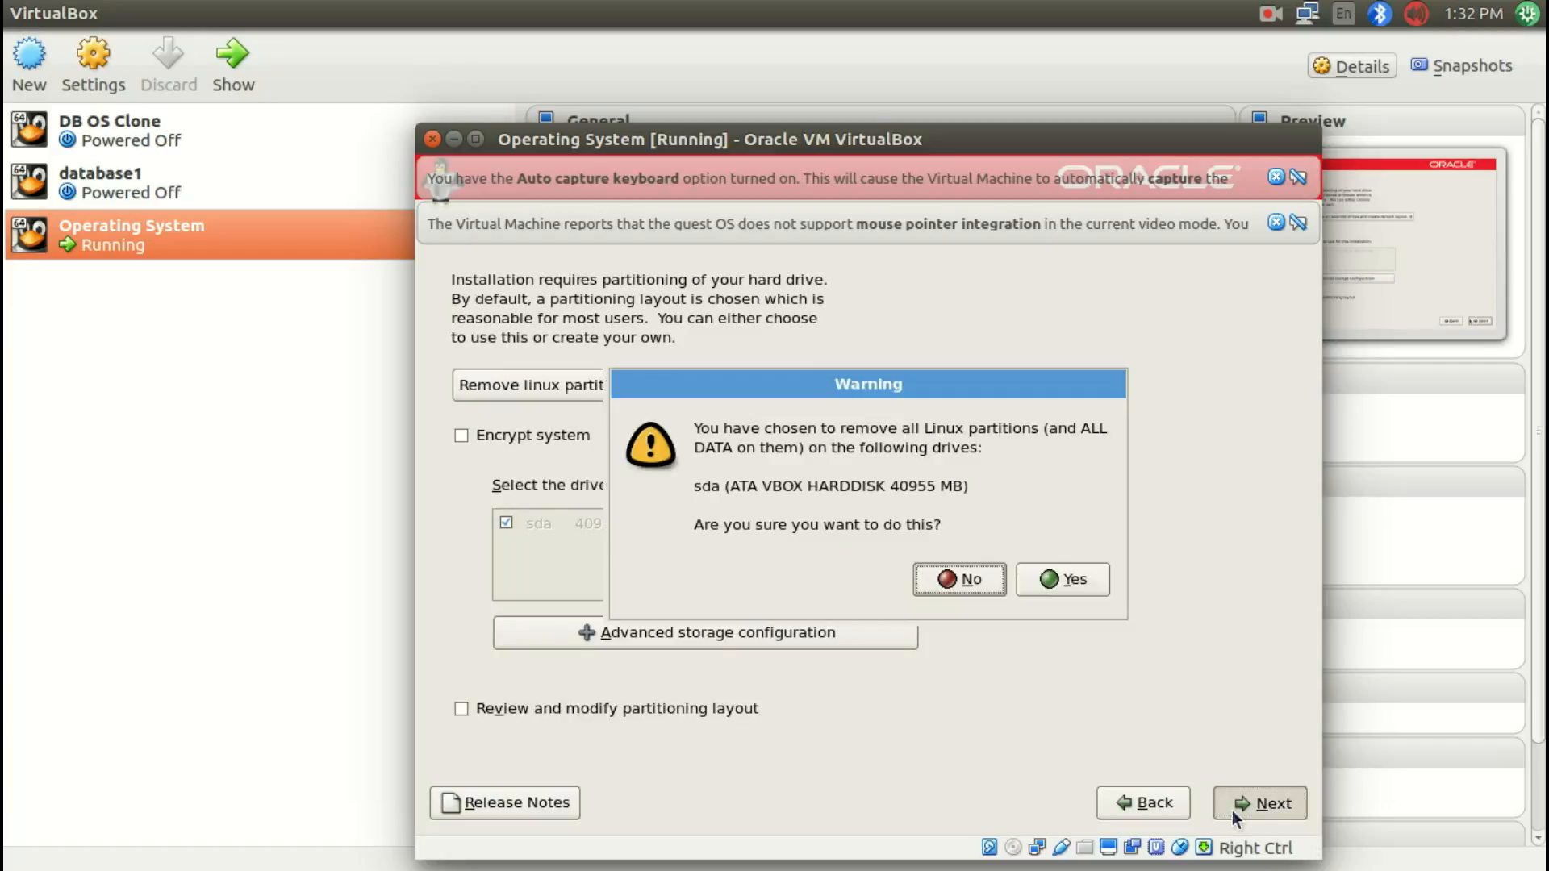
click(1076, 579)
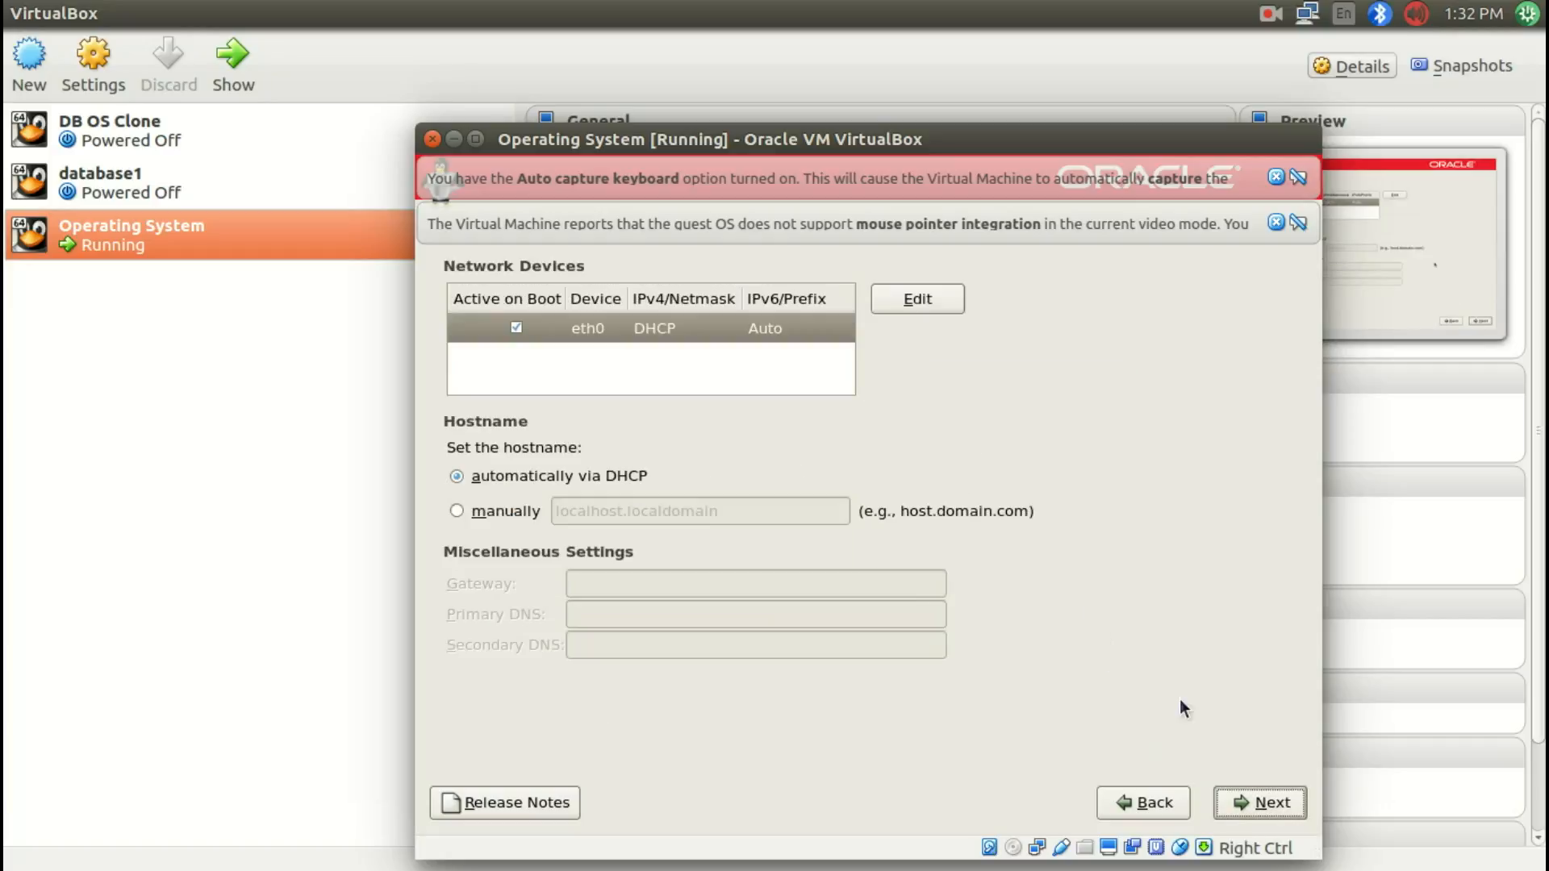
Step: Keep the DHCP network settings and set the time zone to Asia/Kolkata
click(1235, 809)
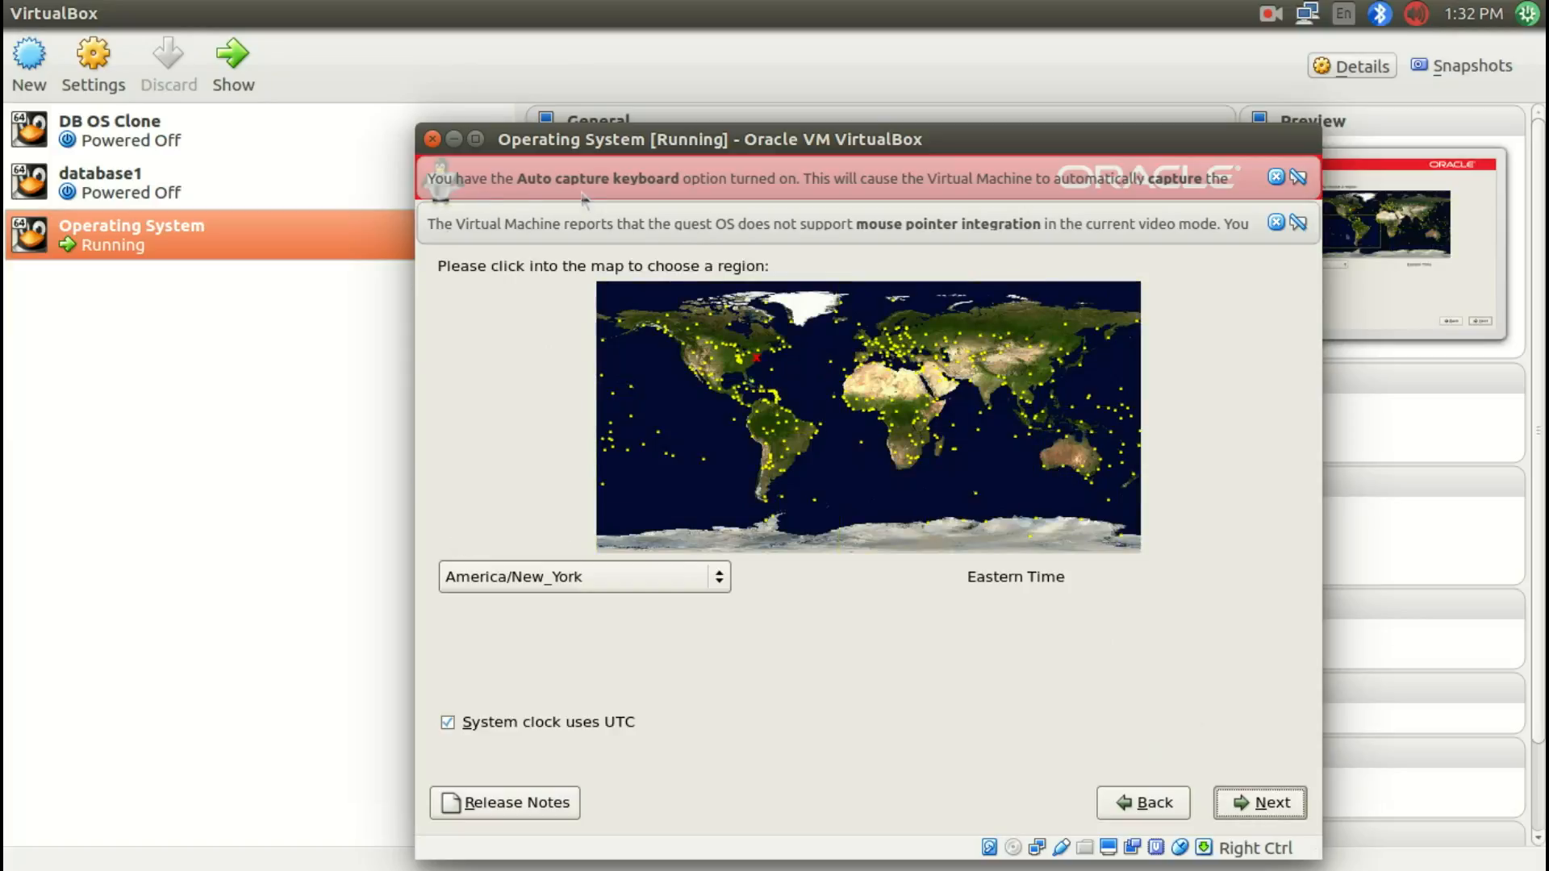
click(992, 391)
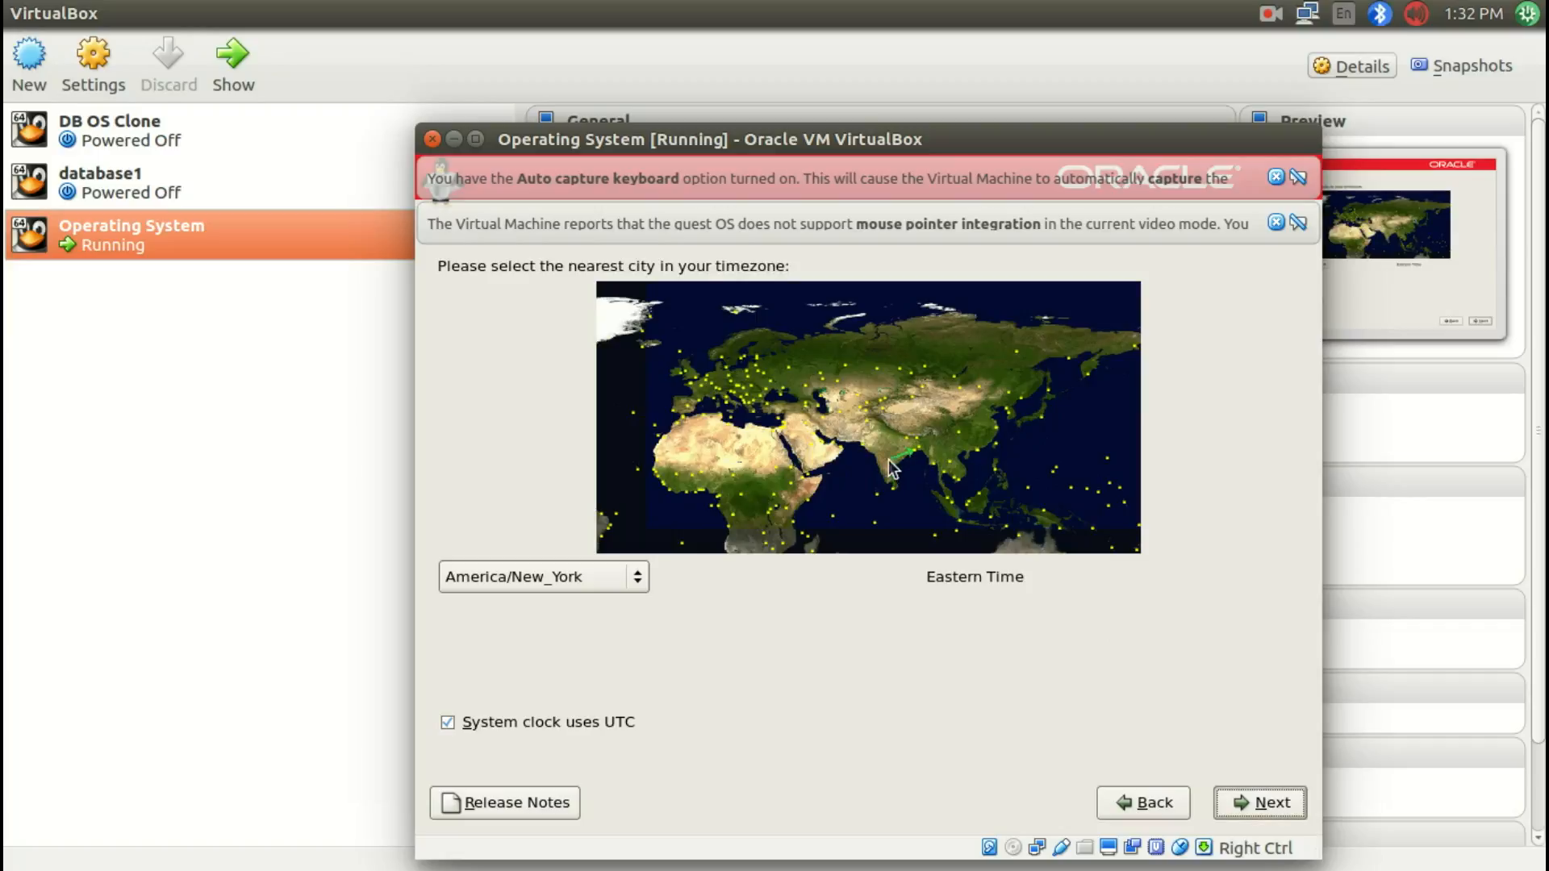
click(900, 457)
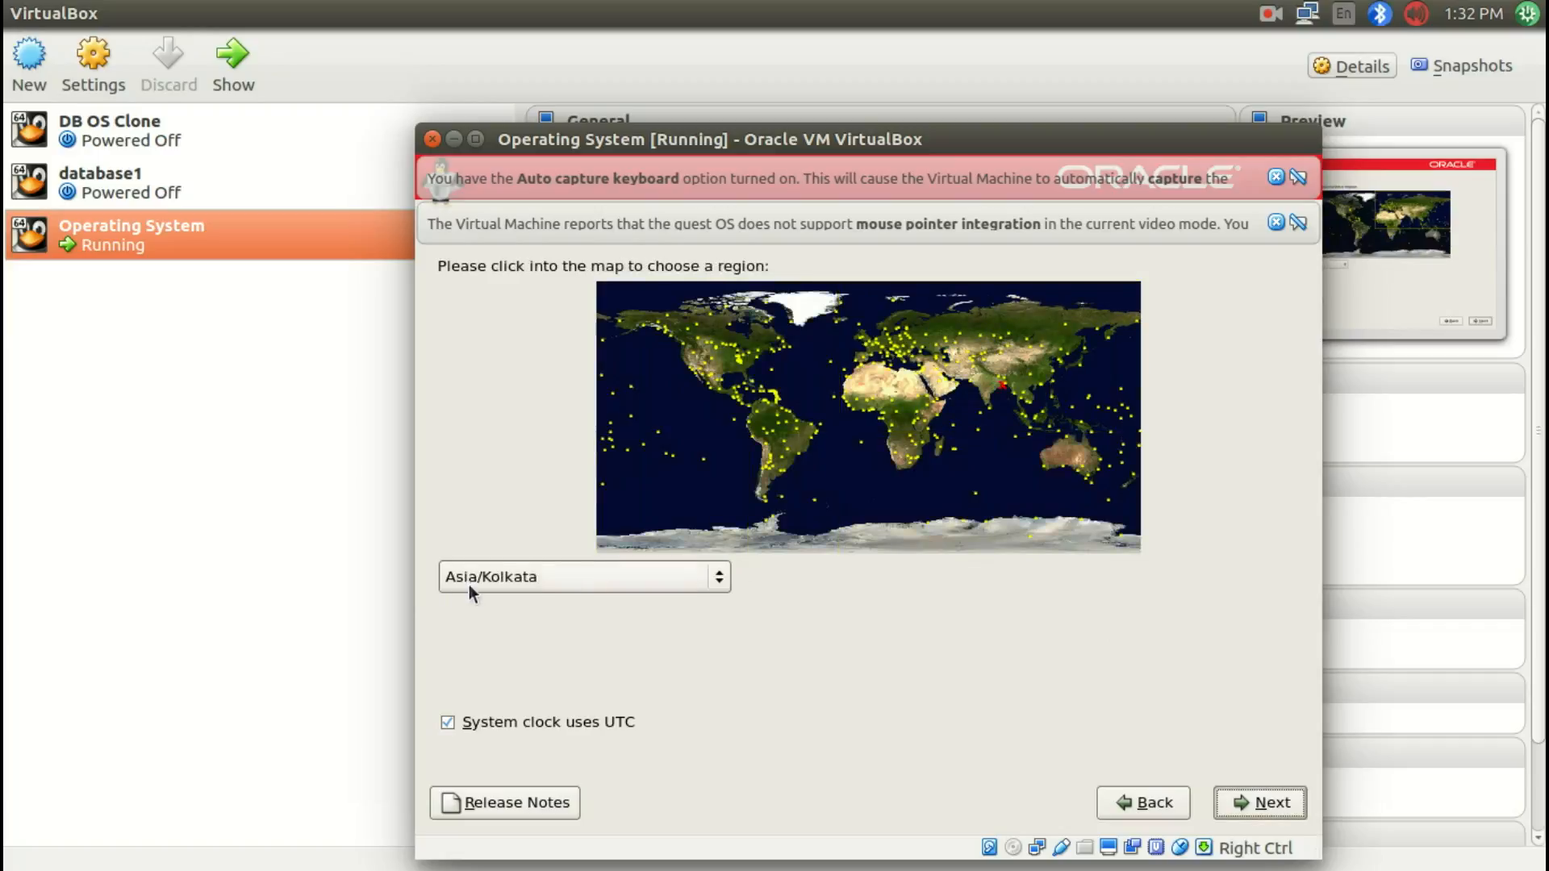
click(1252, 801)
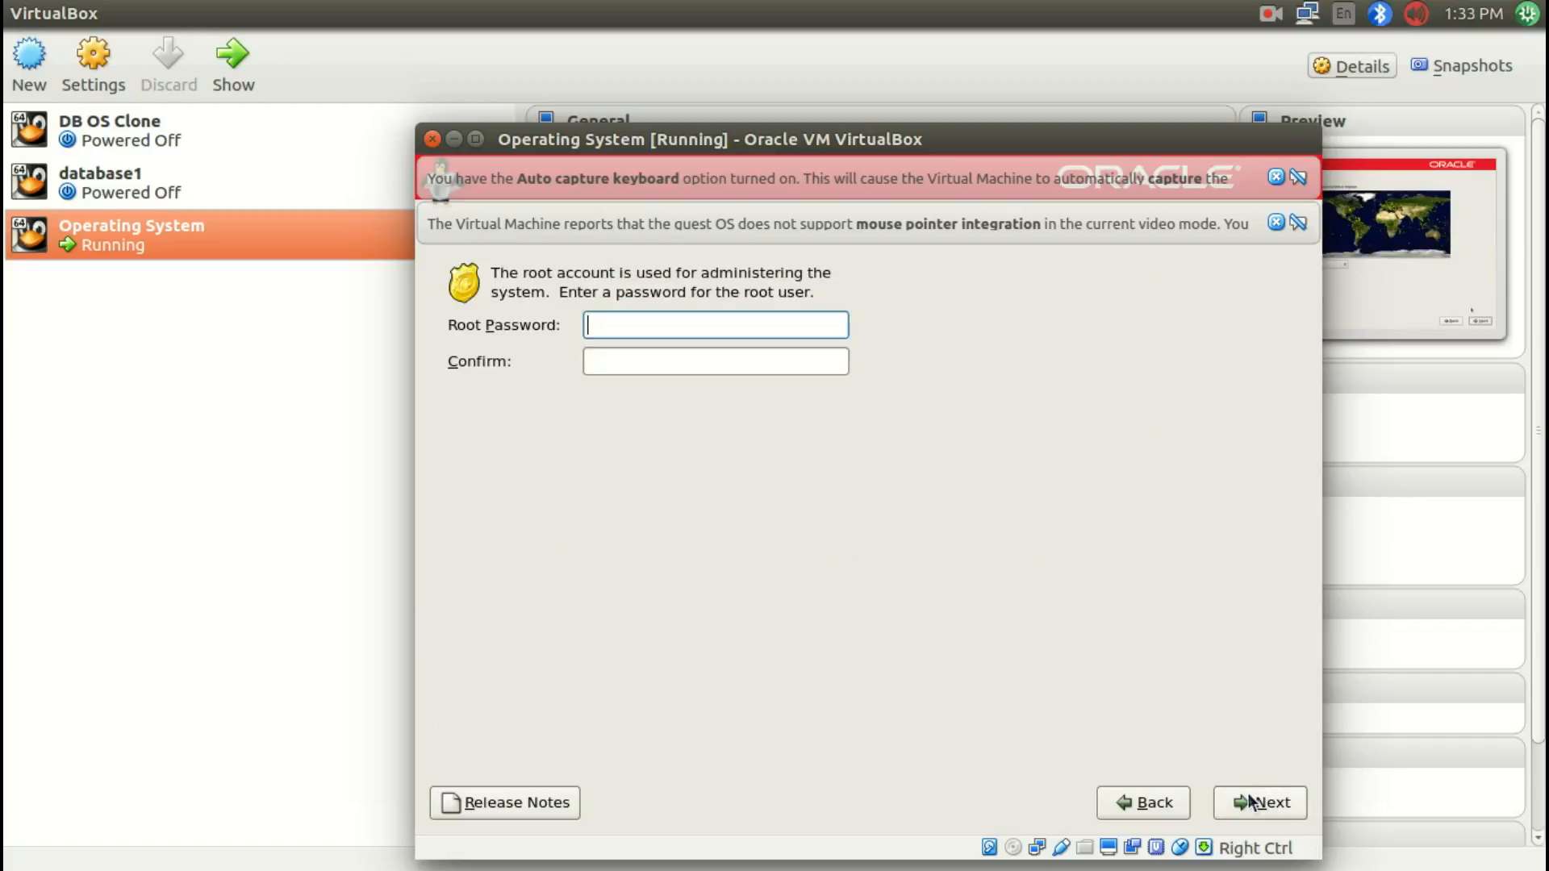
Step: Enter and confirm the root account password
text(••••••)
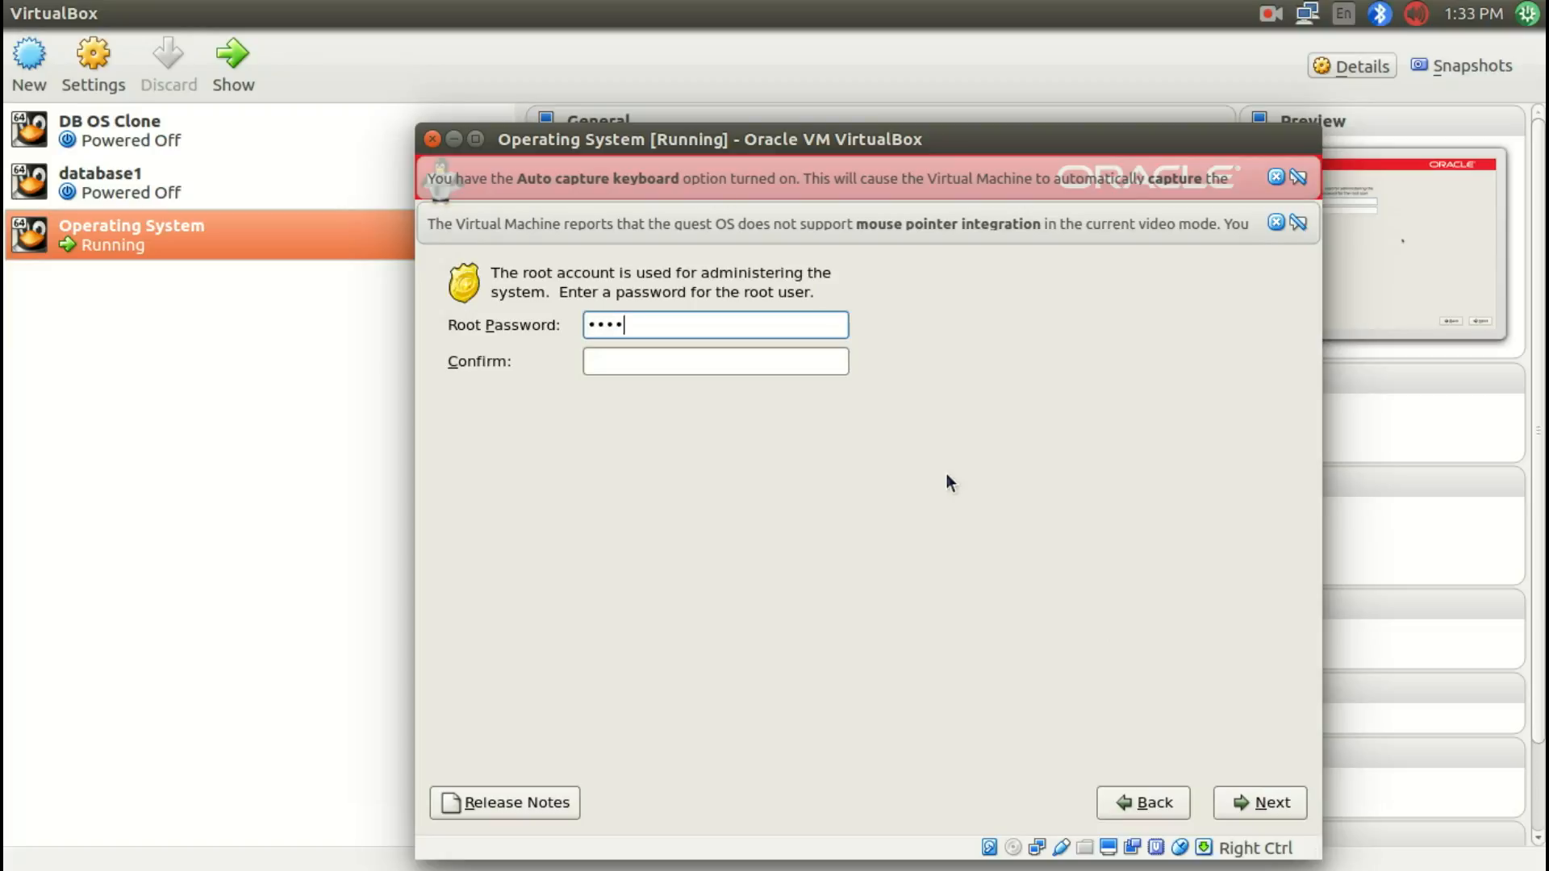
key(Tab)
text(••••••)
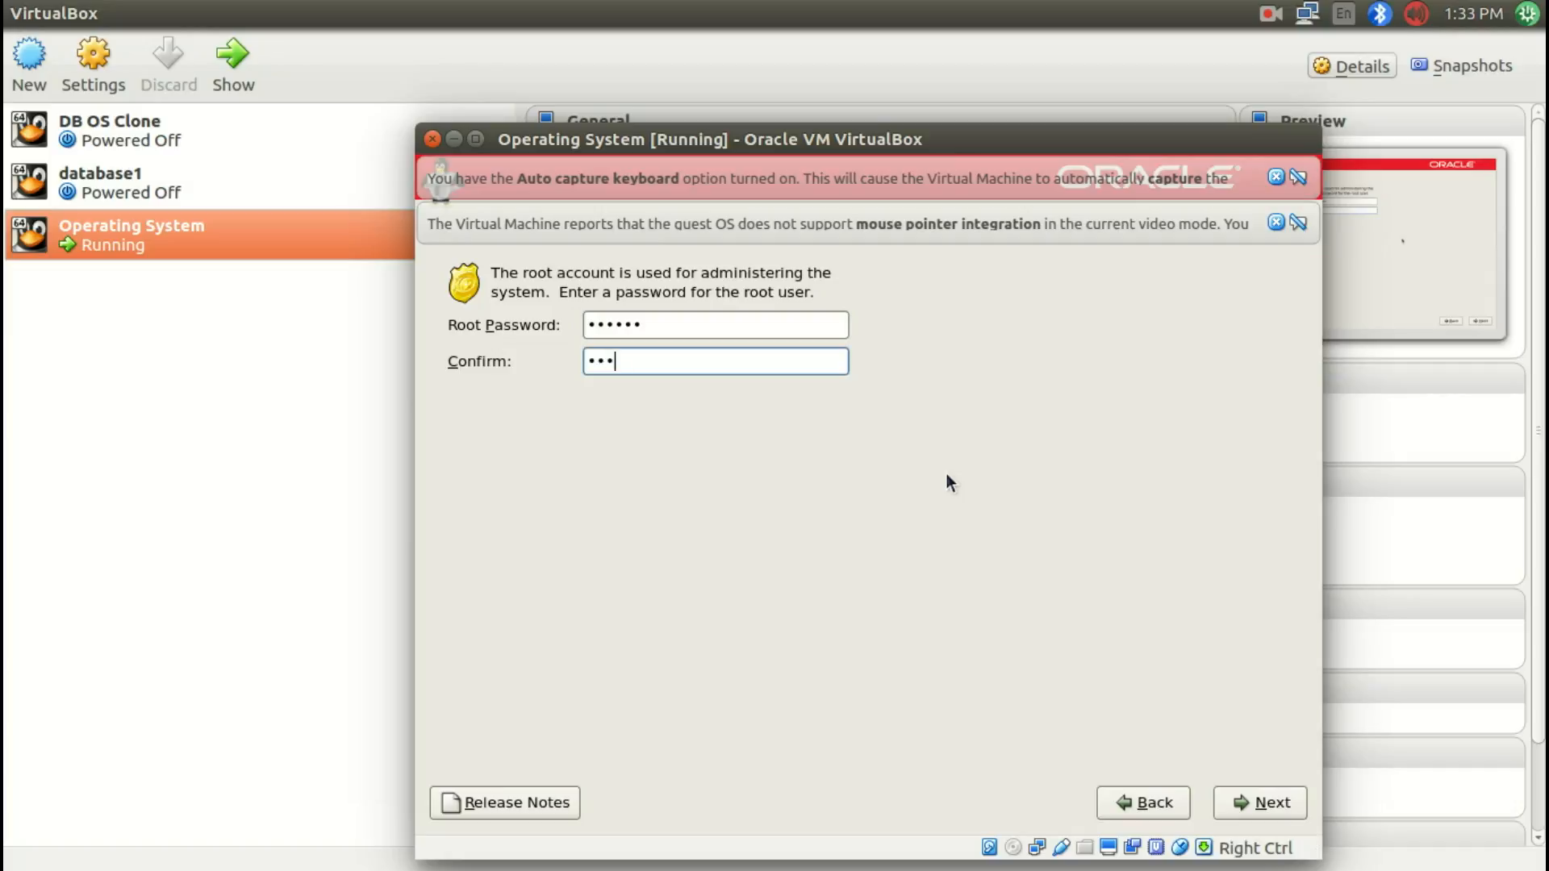
click(1231, 809)
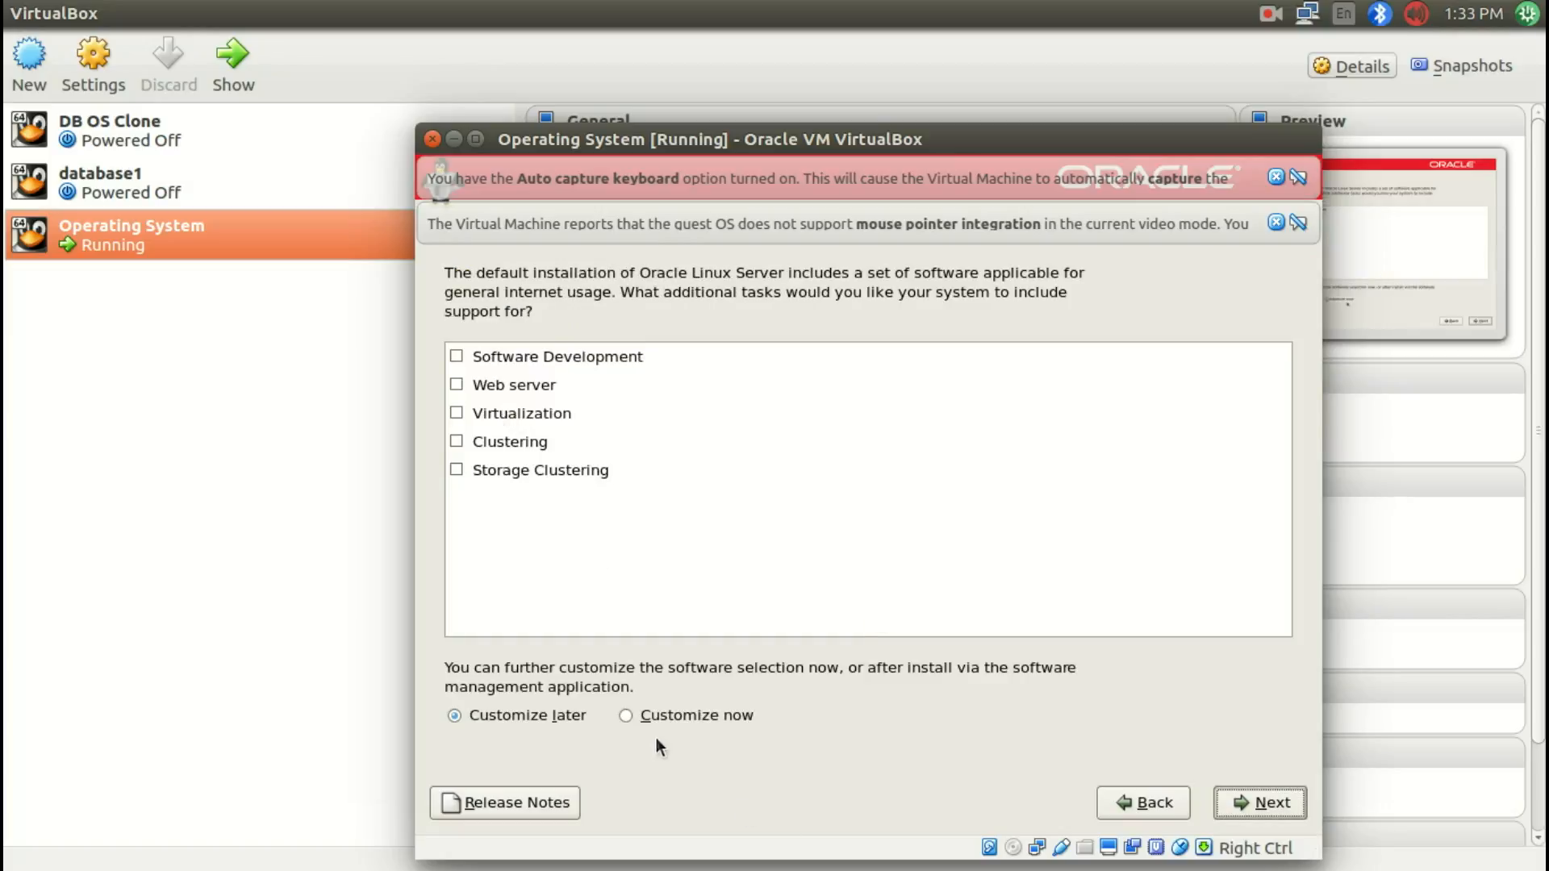
Step: Choose to customize software now and enable System Tools in the Base System group
click(639, 717)
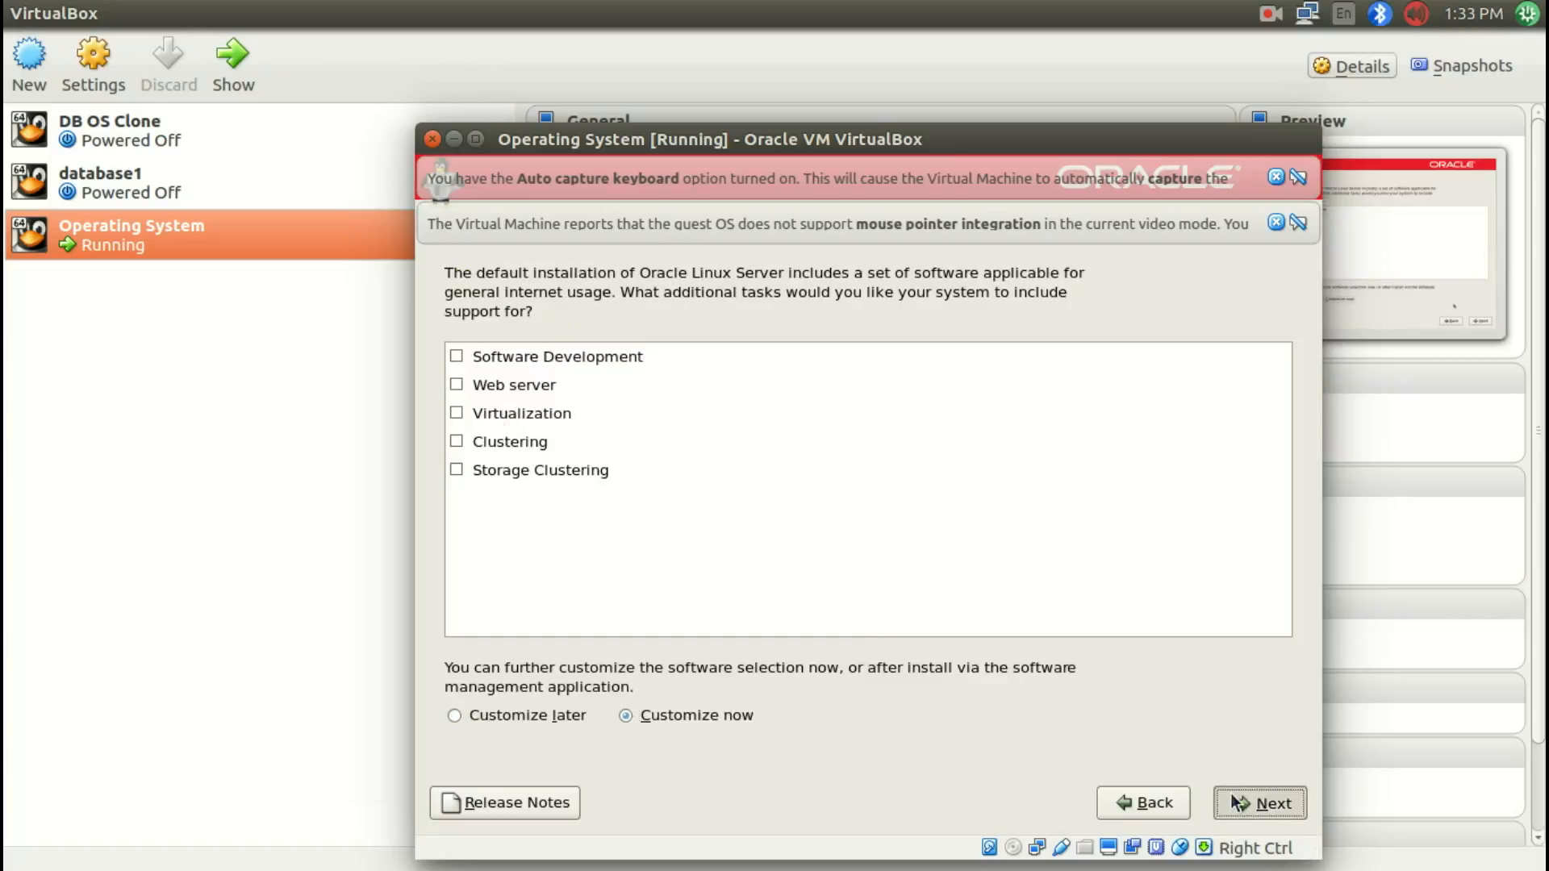
click(1236, 803)
click(614, 417)
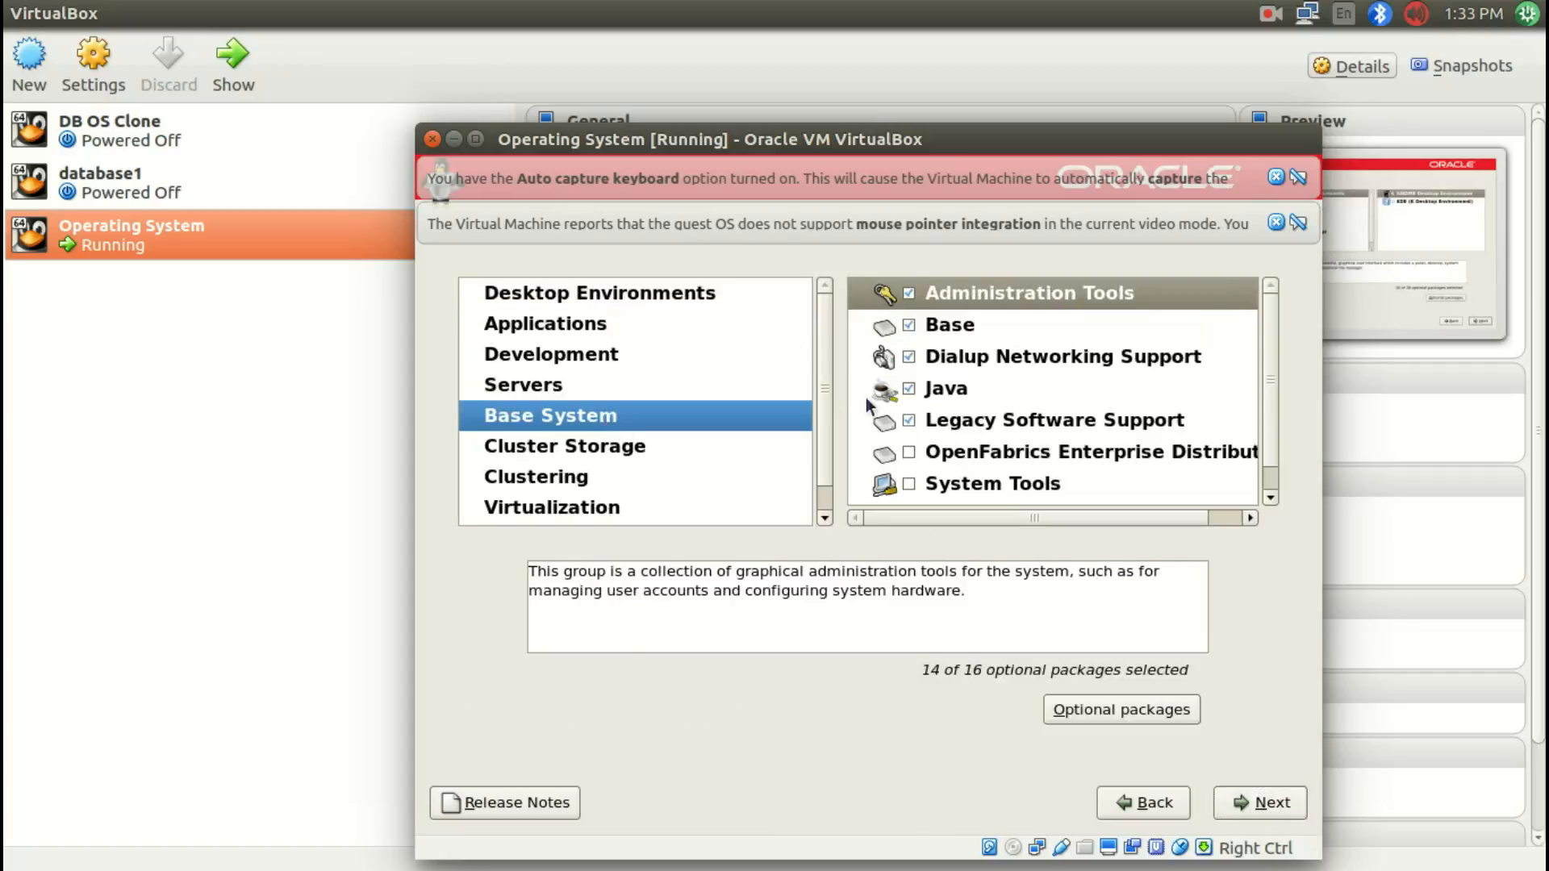
scroll(999, 428, down, 1)
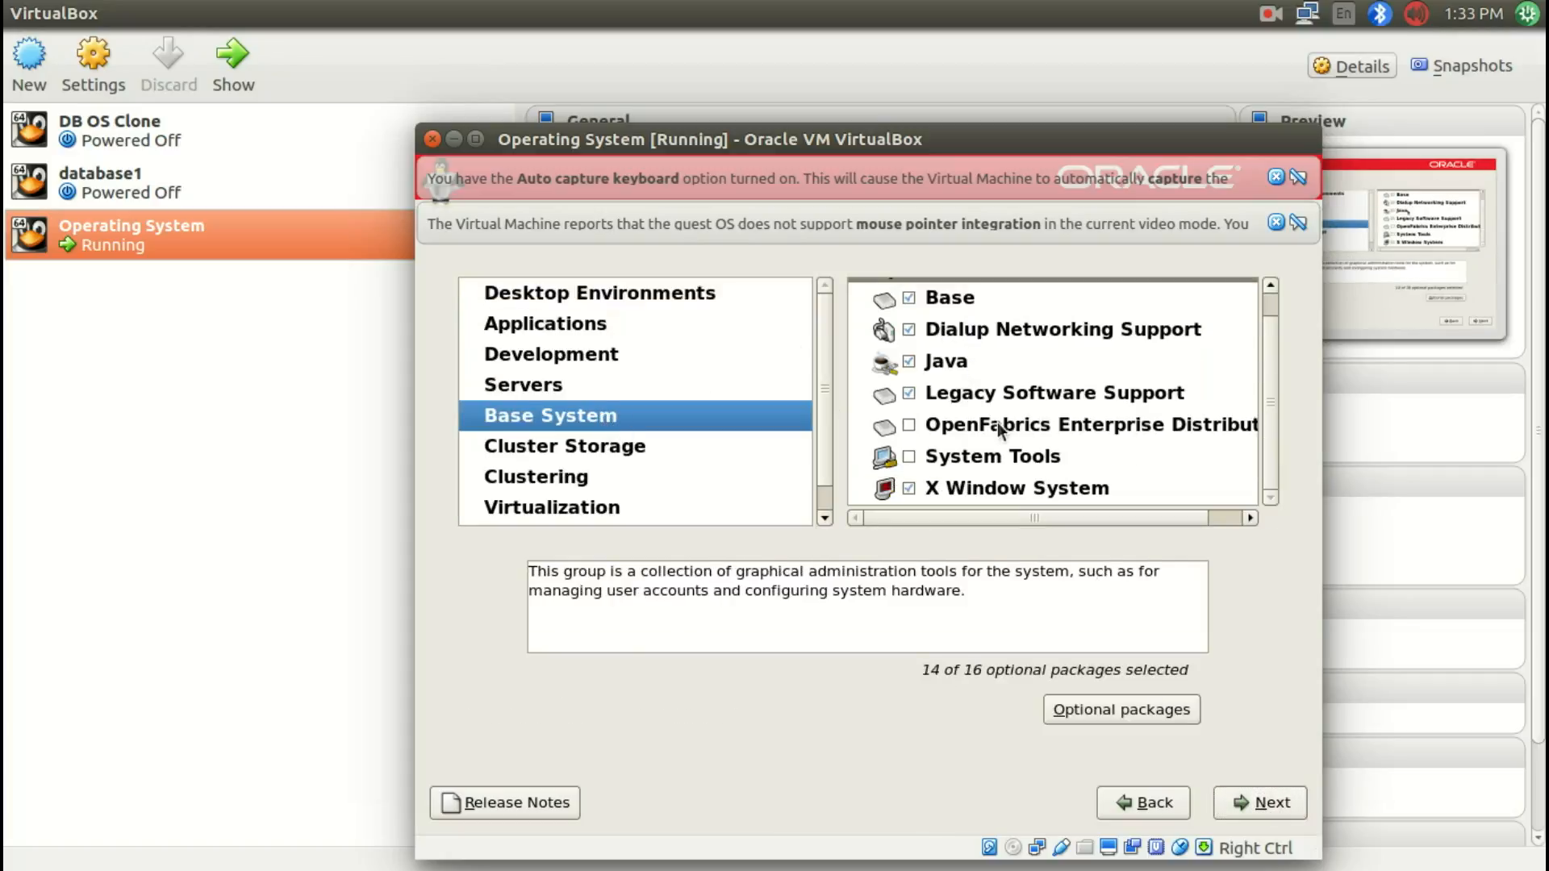
click(989, 472)
click(910, 457)
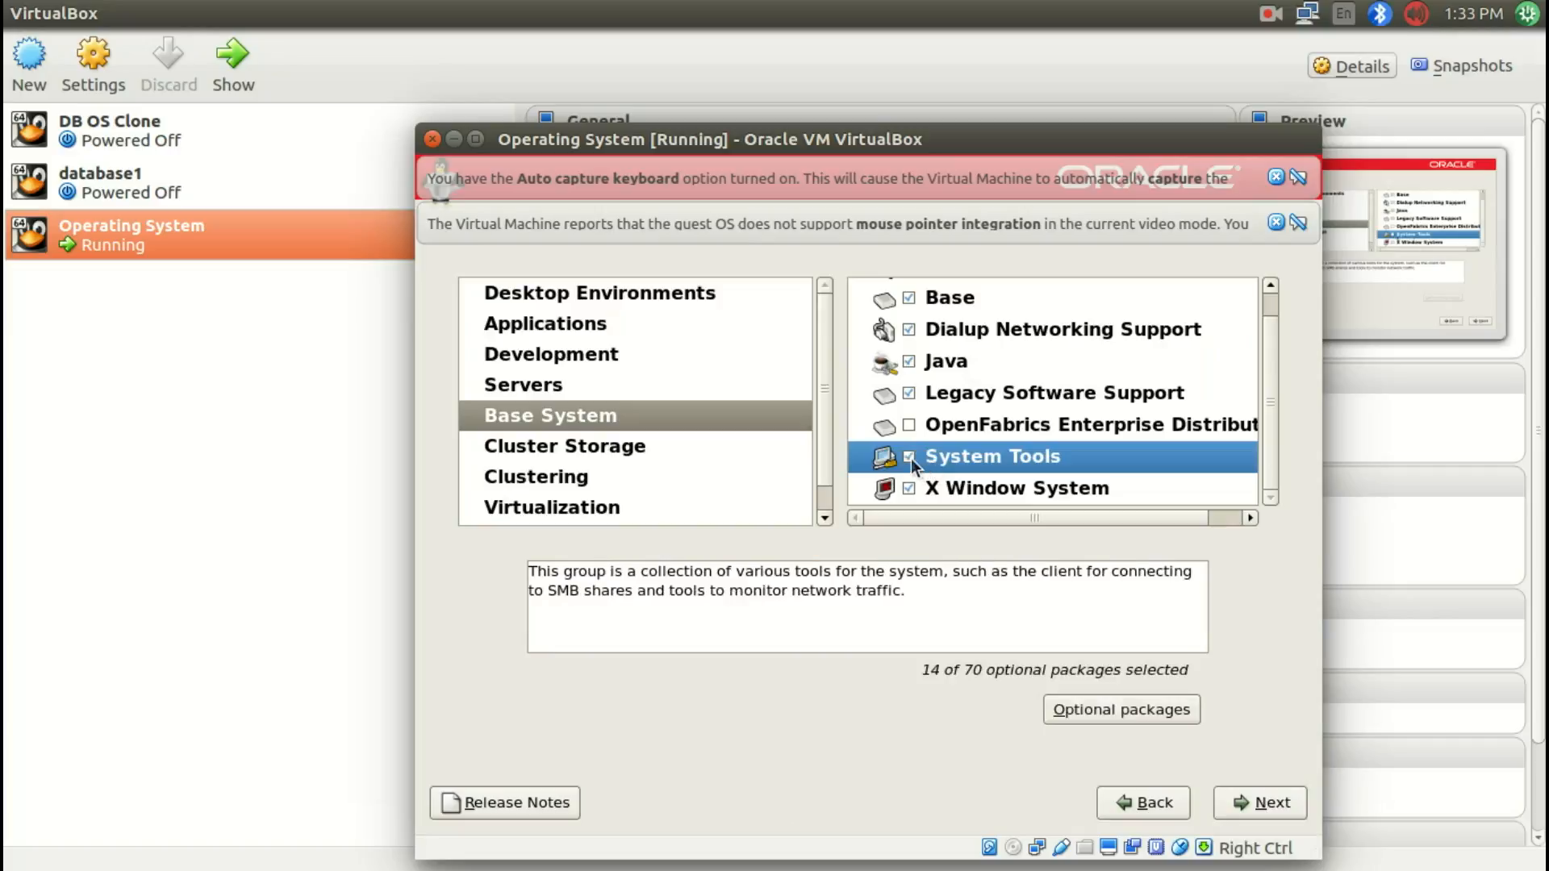
Step: Enable FTP Server and Web Server in the Servers package group
scroll(912, 458, up, 1)
click(589, 390)
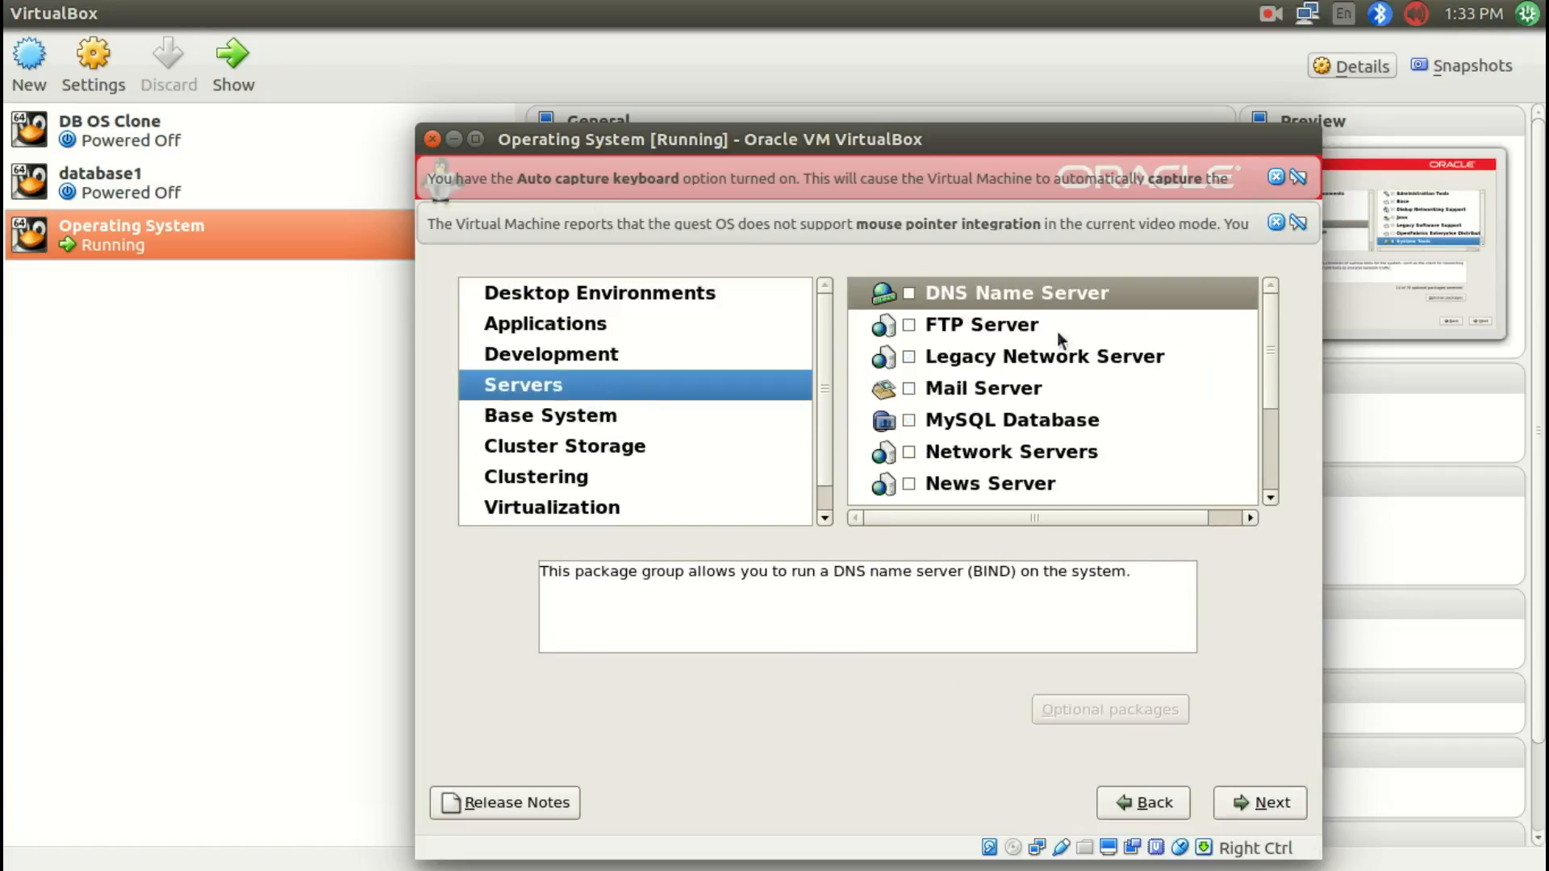
scroll(1057, 460, down, 1)
scroll(1057, 459, up, 1)
click(909, 324)
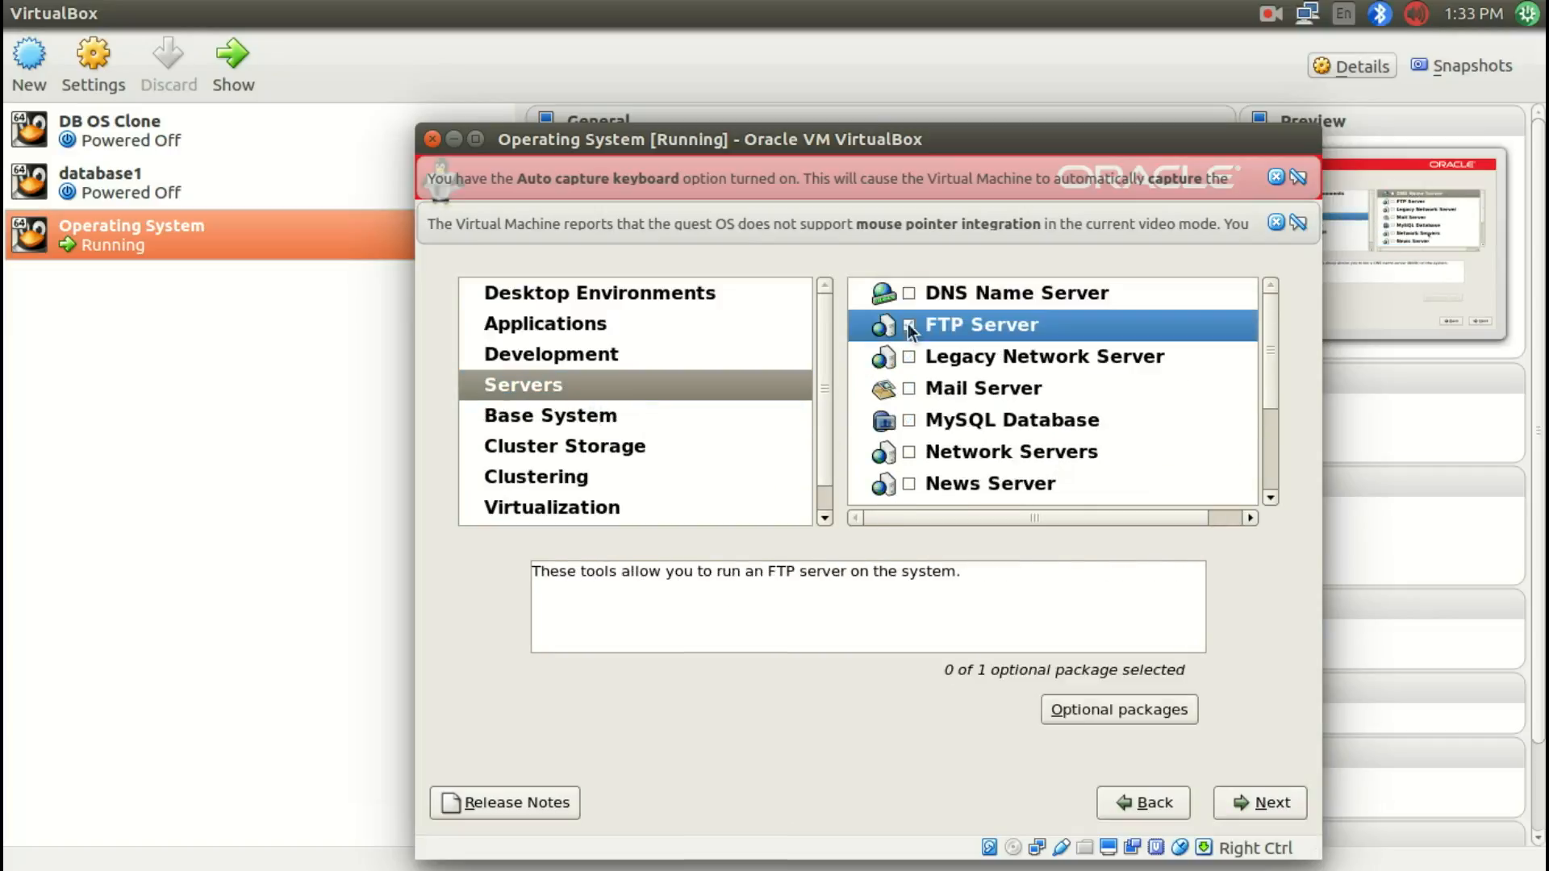
scroll(1090, 459, down, 6)
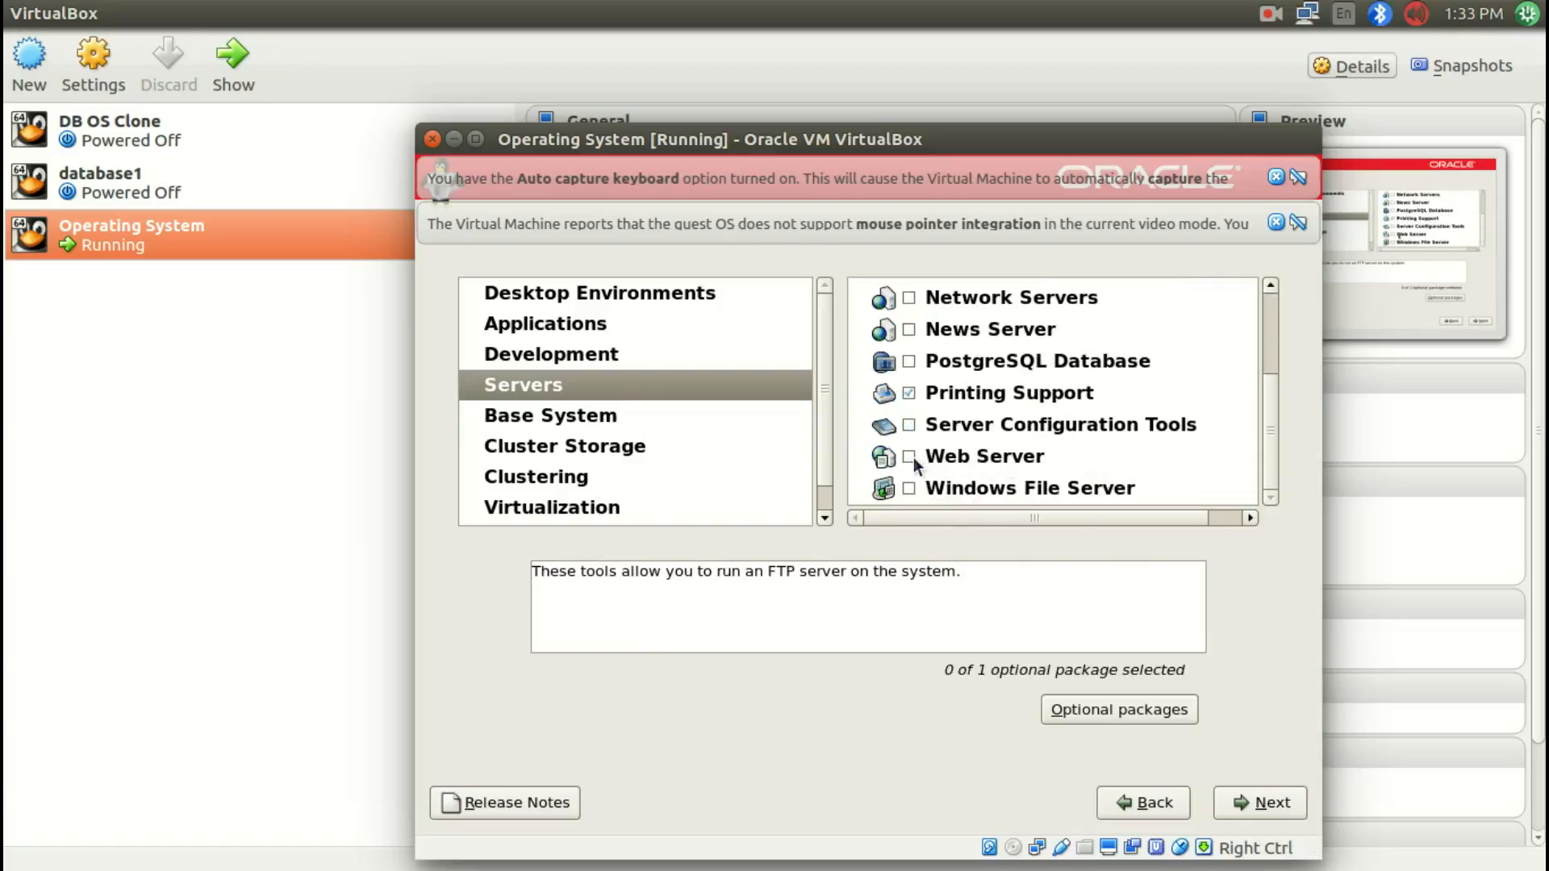
click(909, 458)
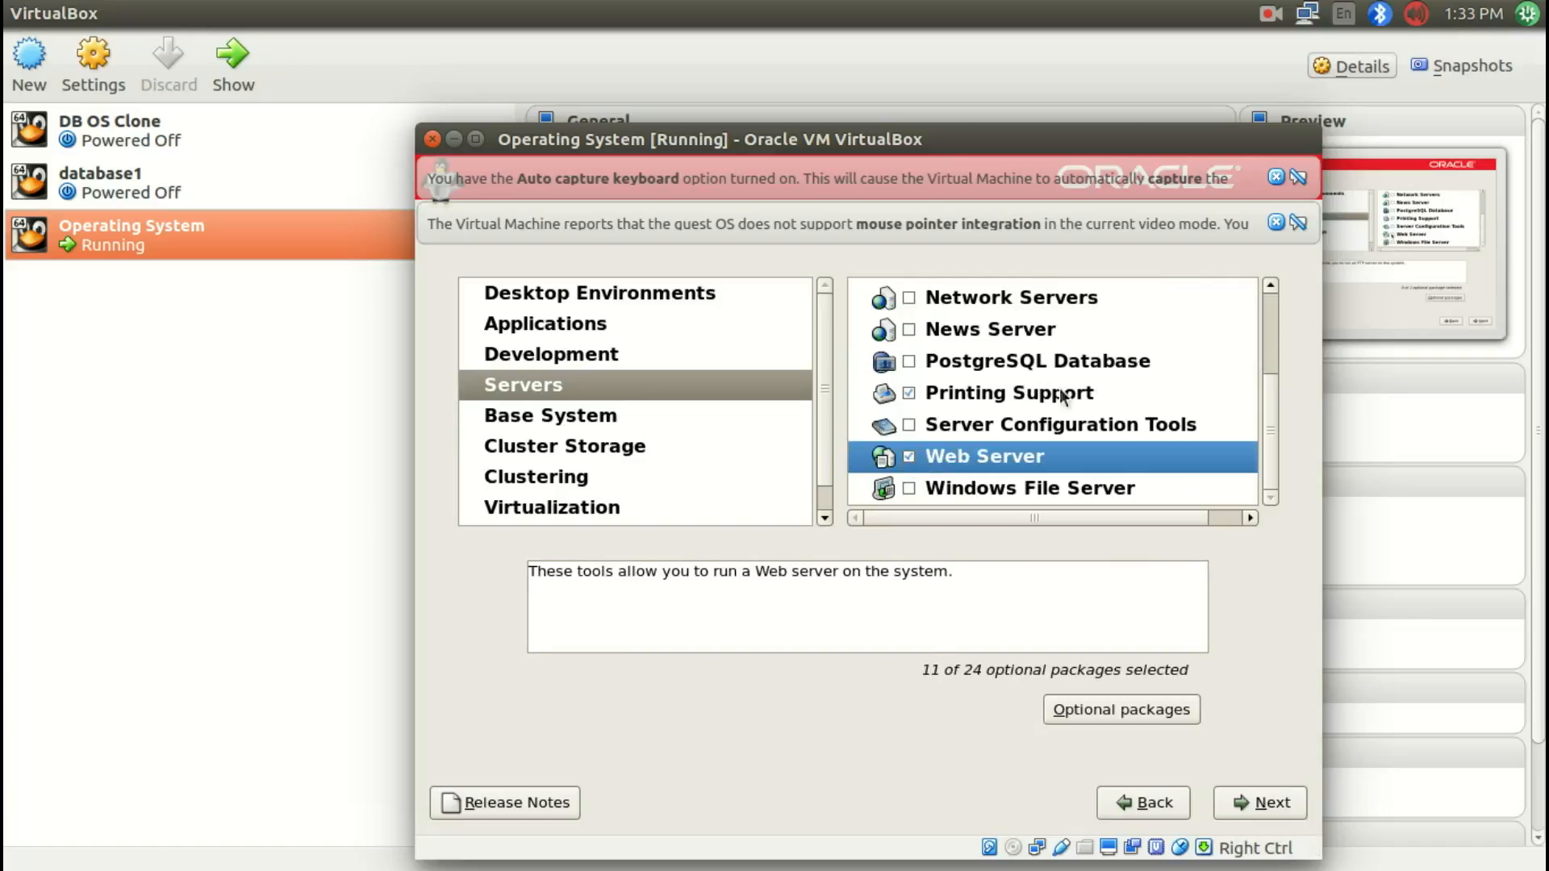
Step: Enable Development Libraries and Development Tools in the Development package group
click(534, 360)
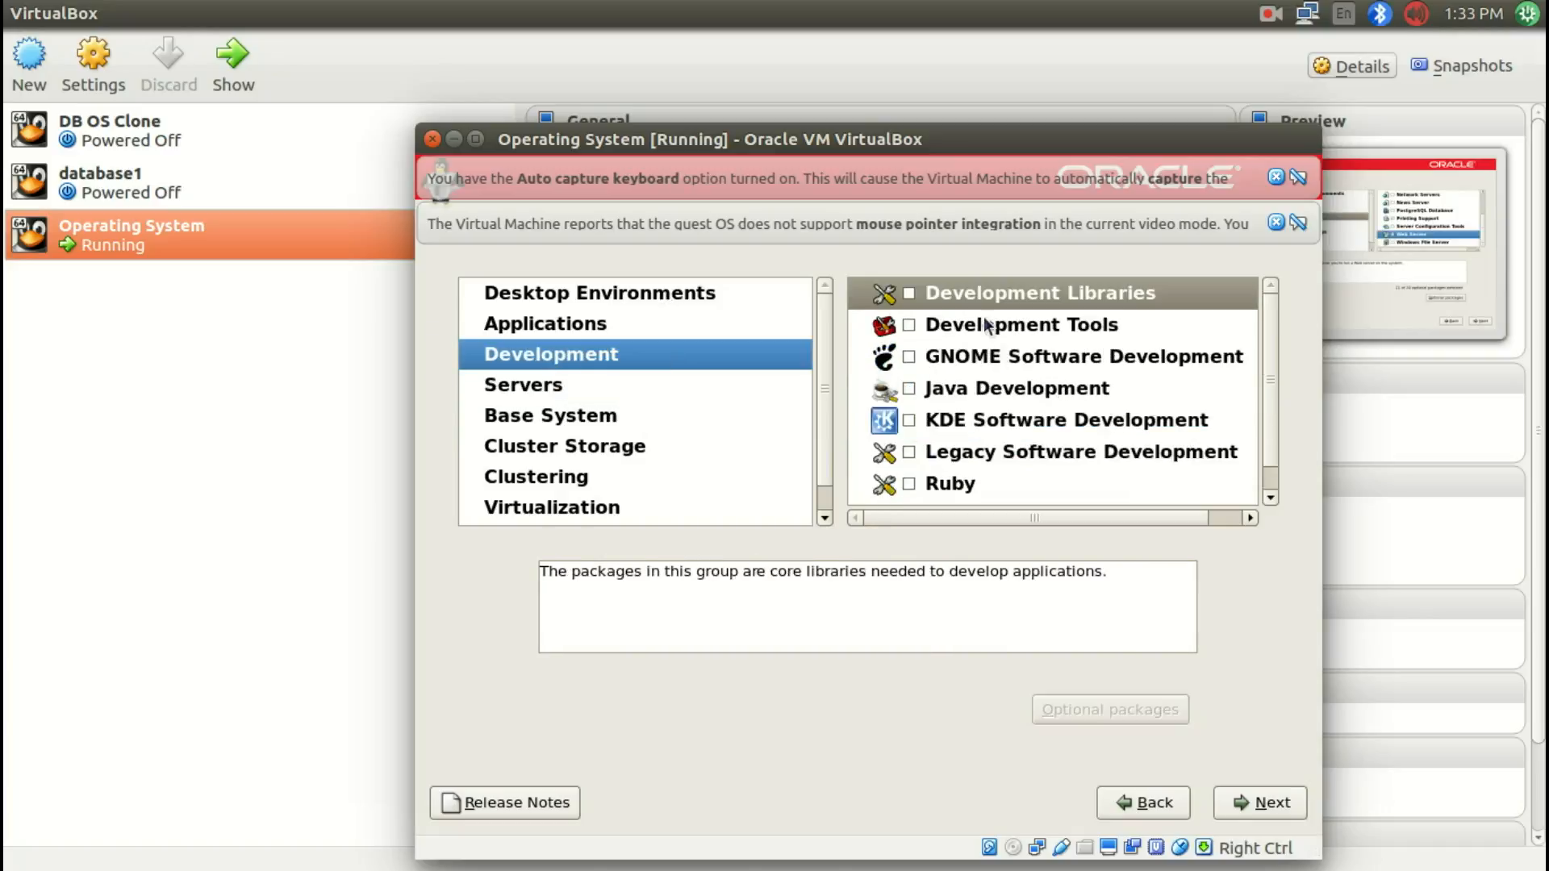
click(909, 294)
click(909, 325)
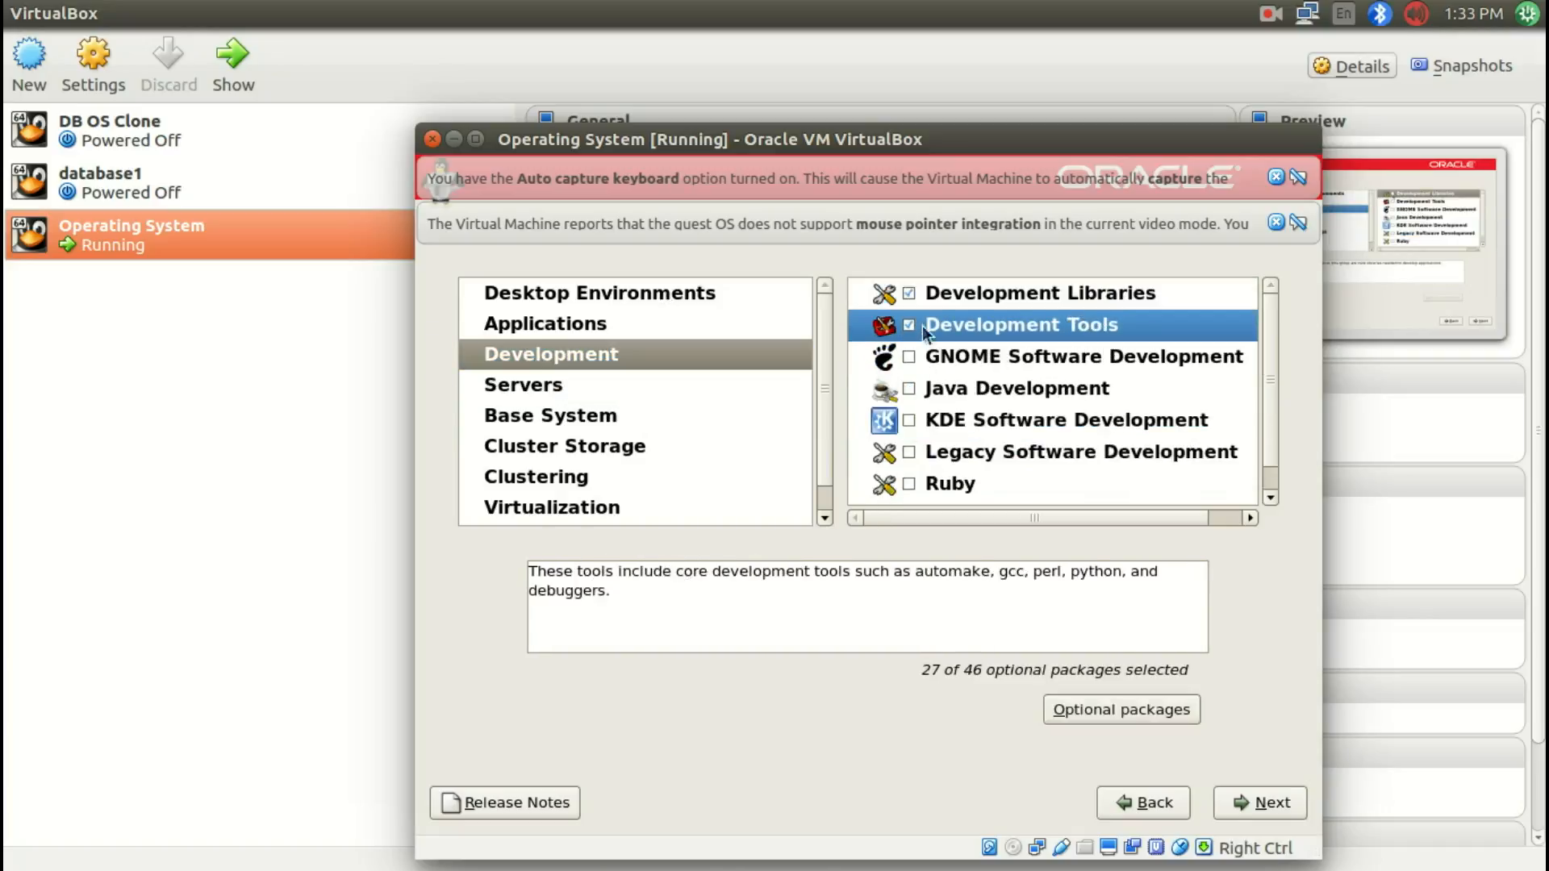
scroll(1076, 454, down, 1)
scroll(1057, 456, up, 1)
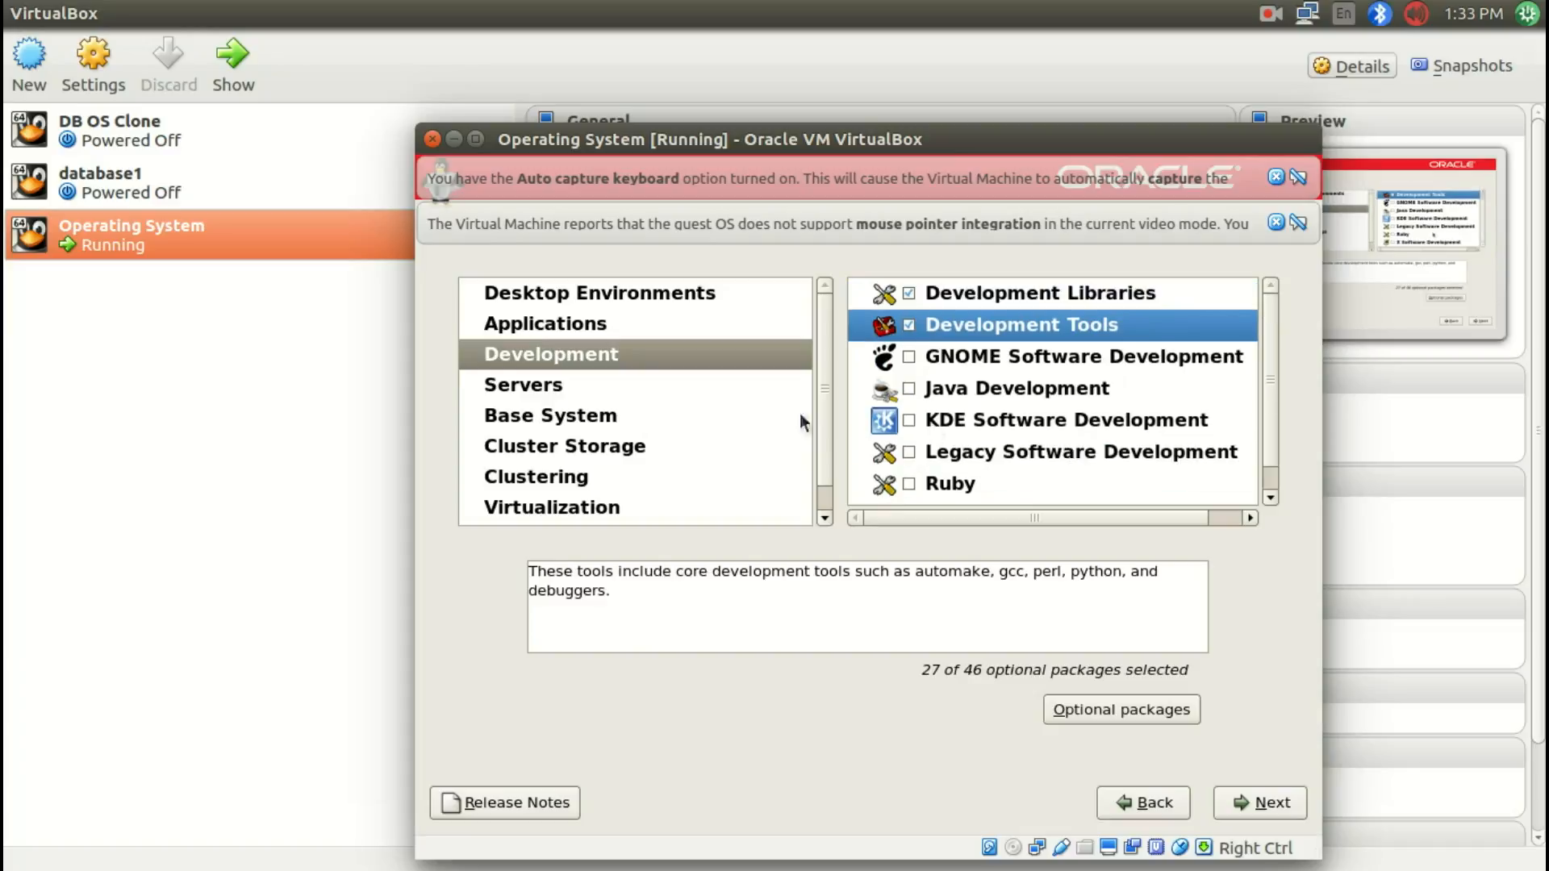
Step: Review the Applications package group and begin the Oracle Linux installation
click(589, 326)
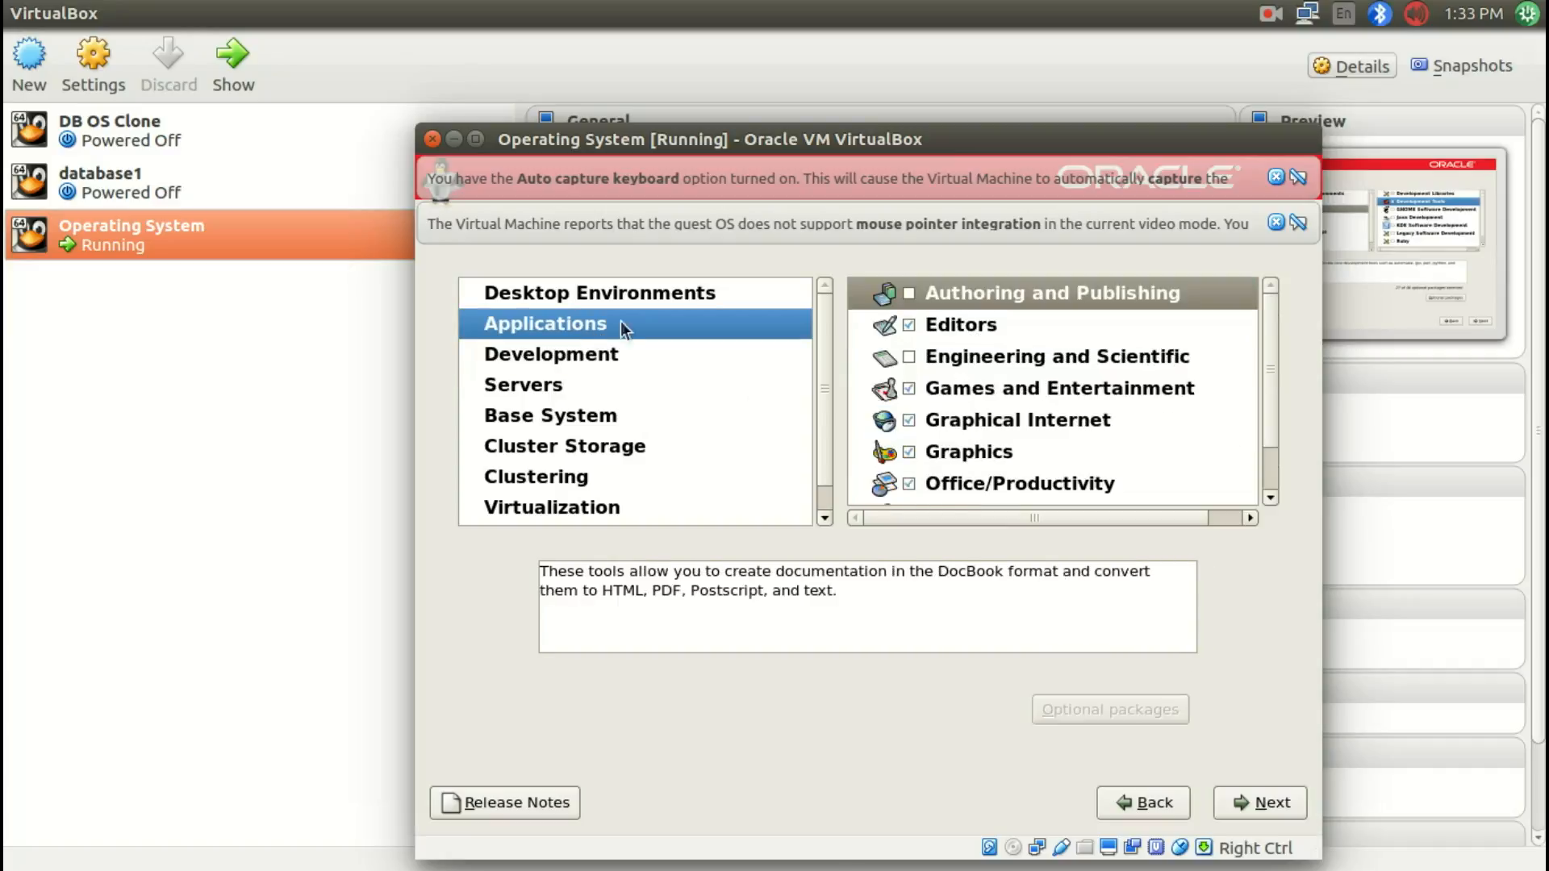
scroll(1018, 359, down, 2)
click(1249, 805)
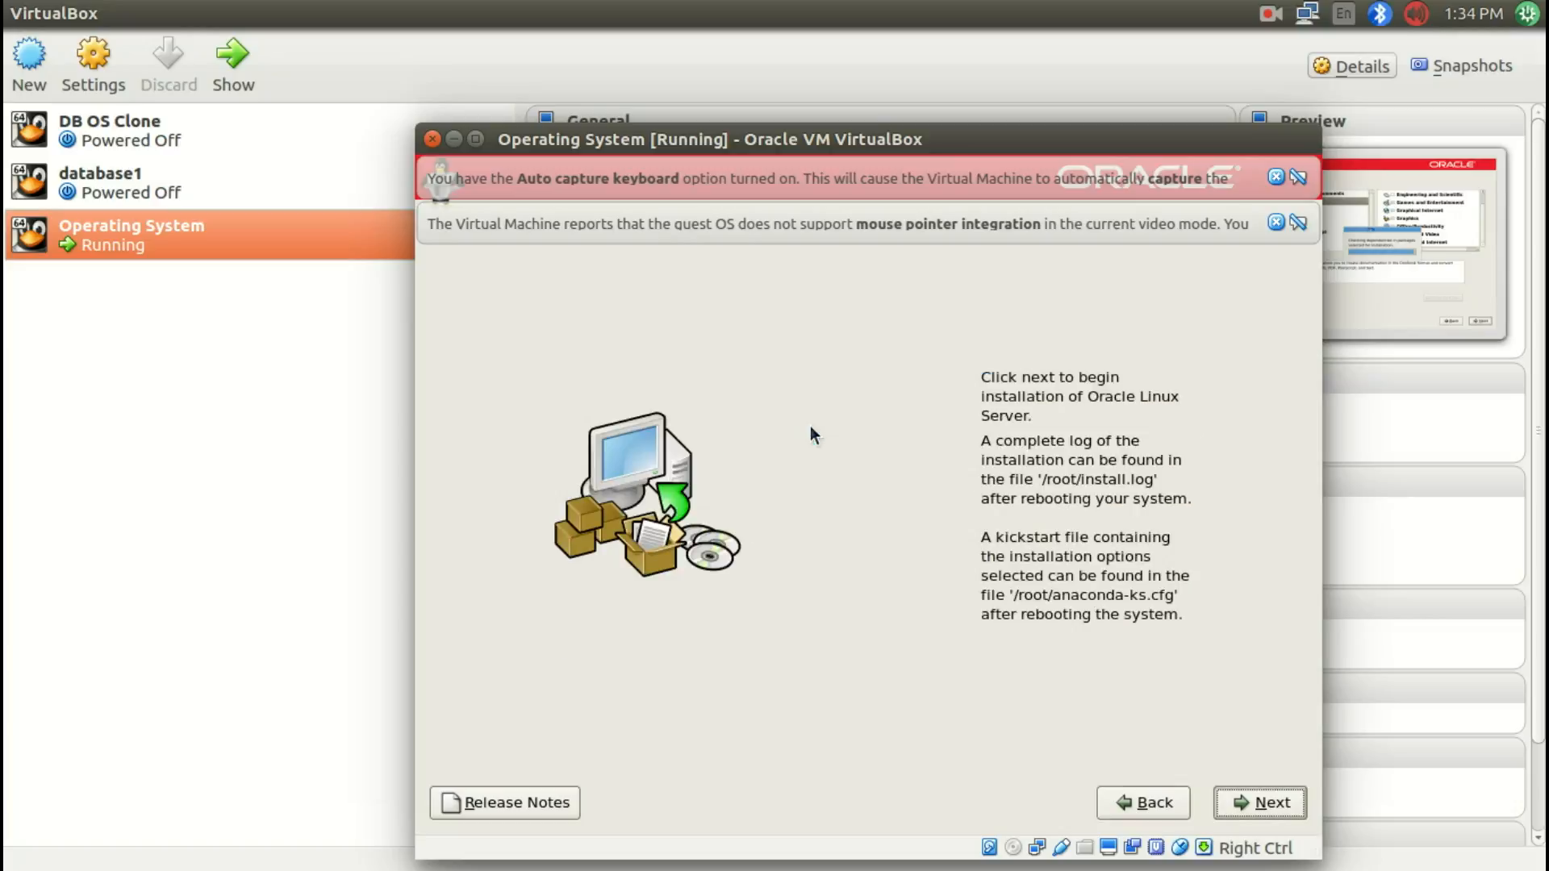
click(1245, 799)
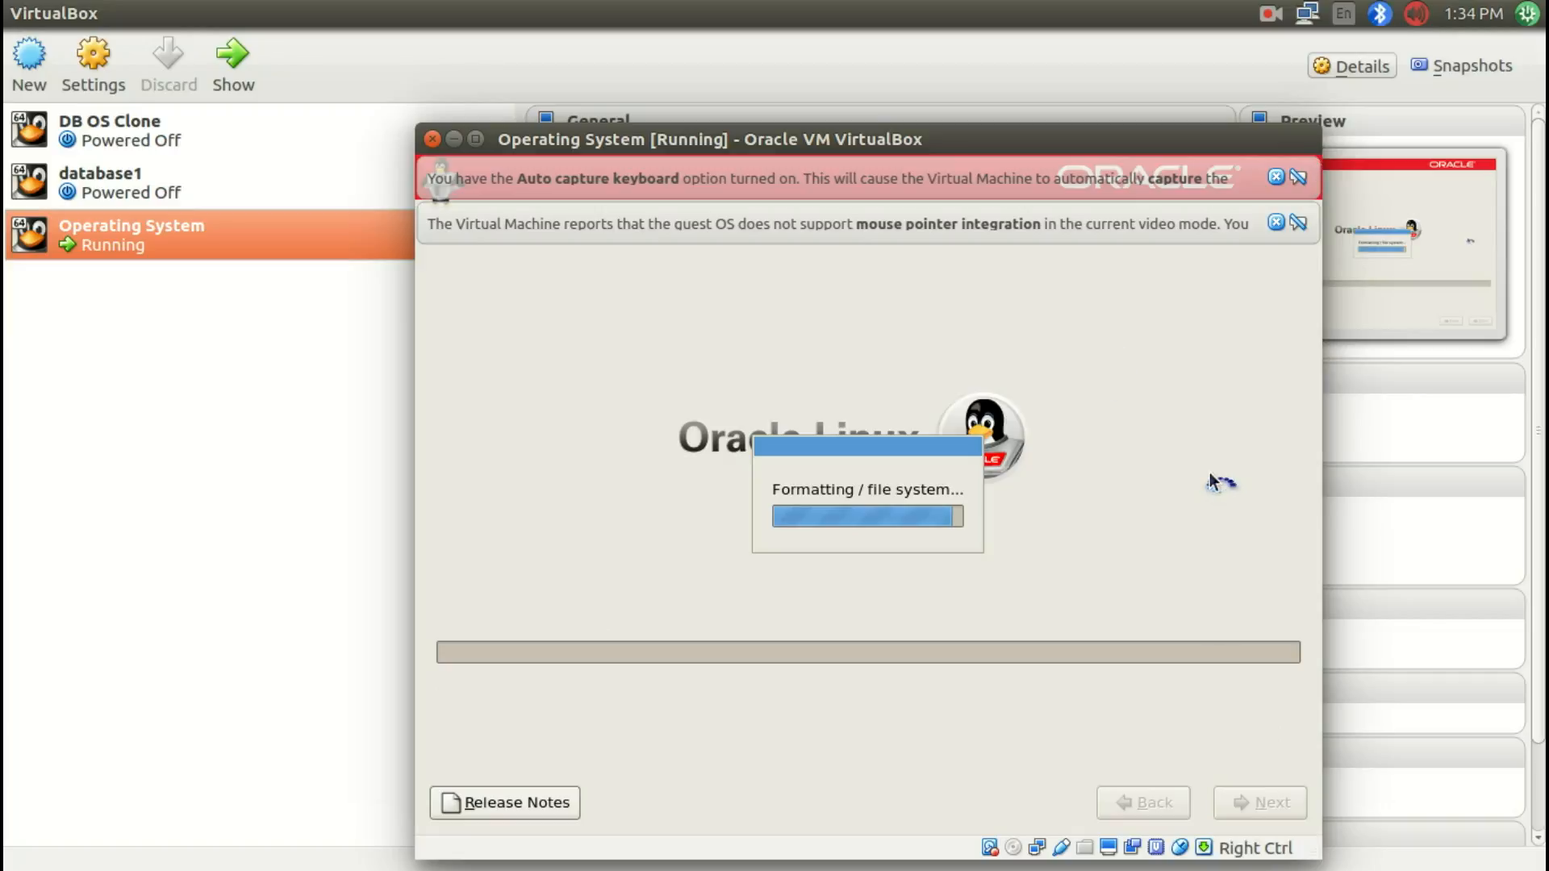
key(Control_R)
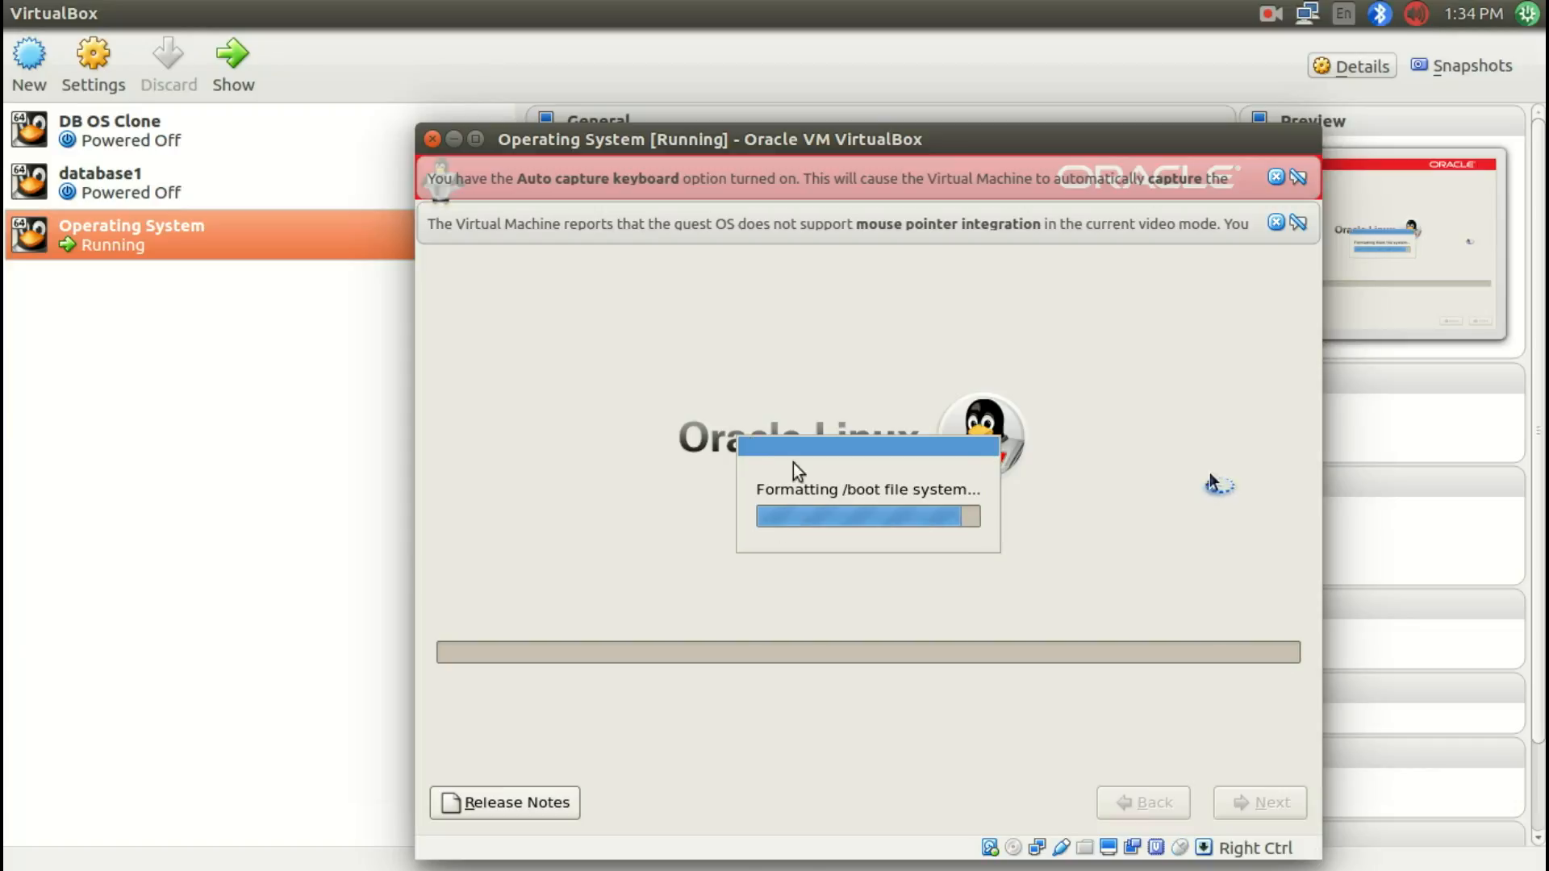
click(1272, 15)
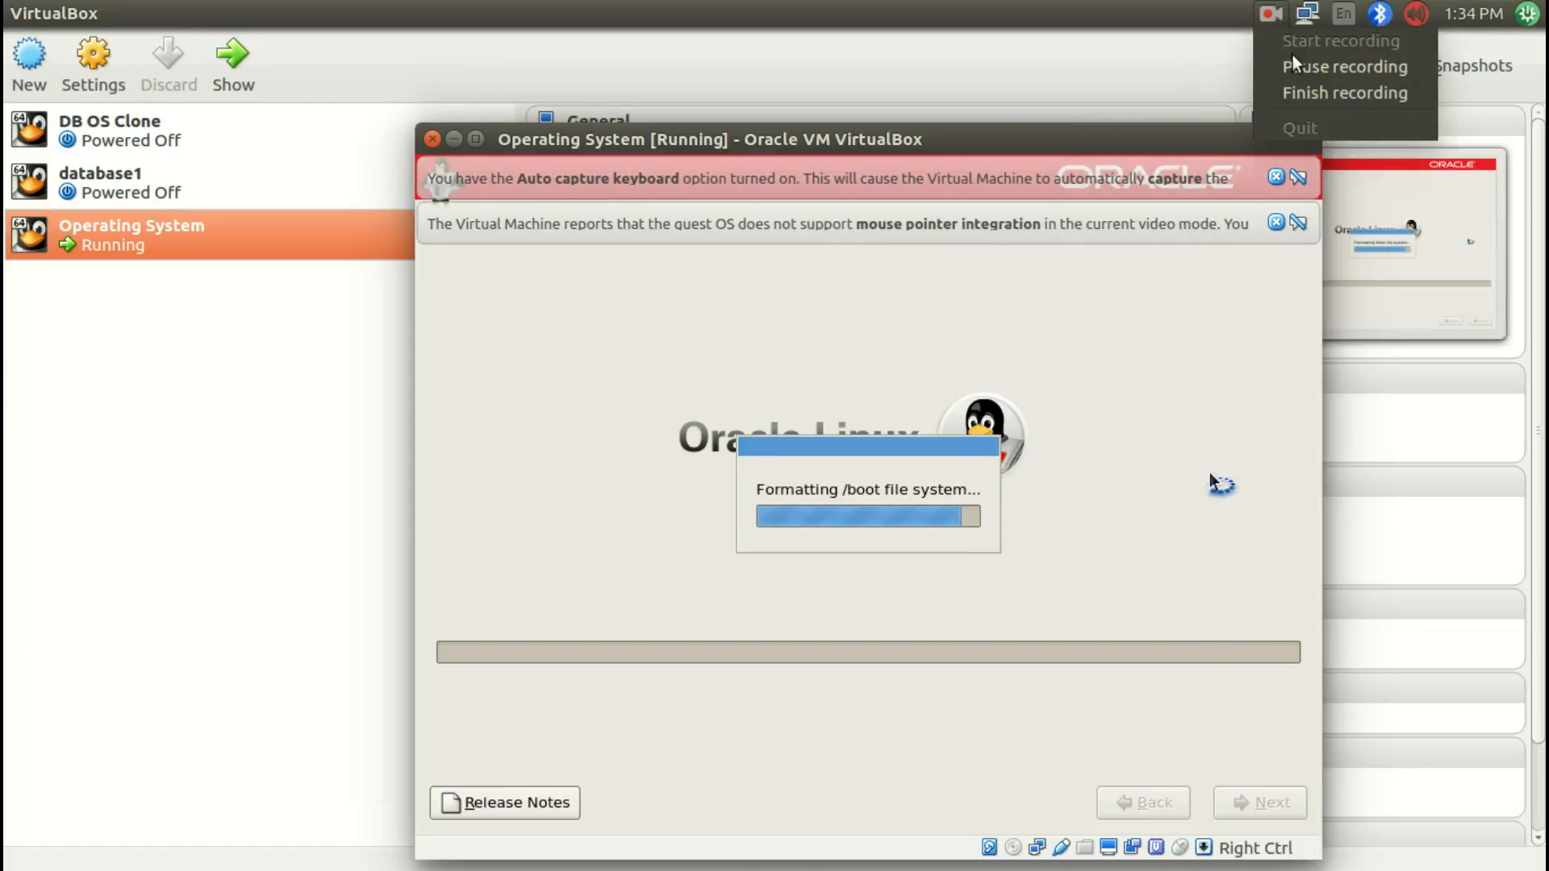
click(1287, 90)
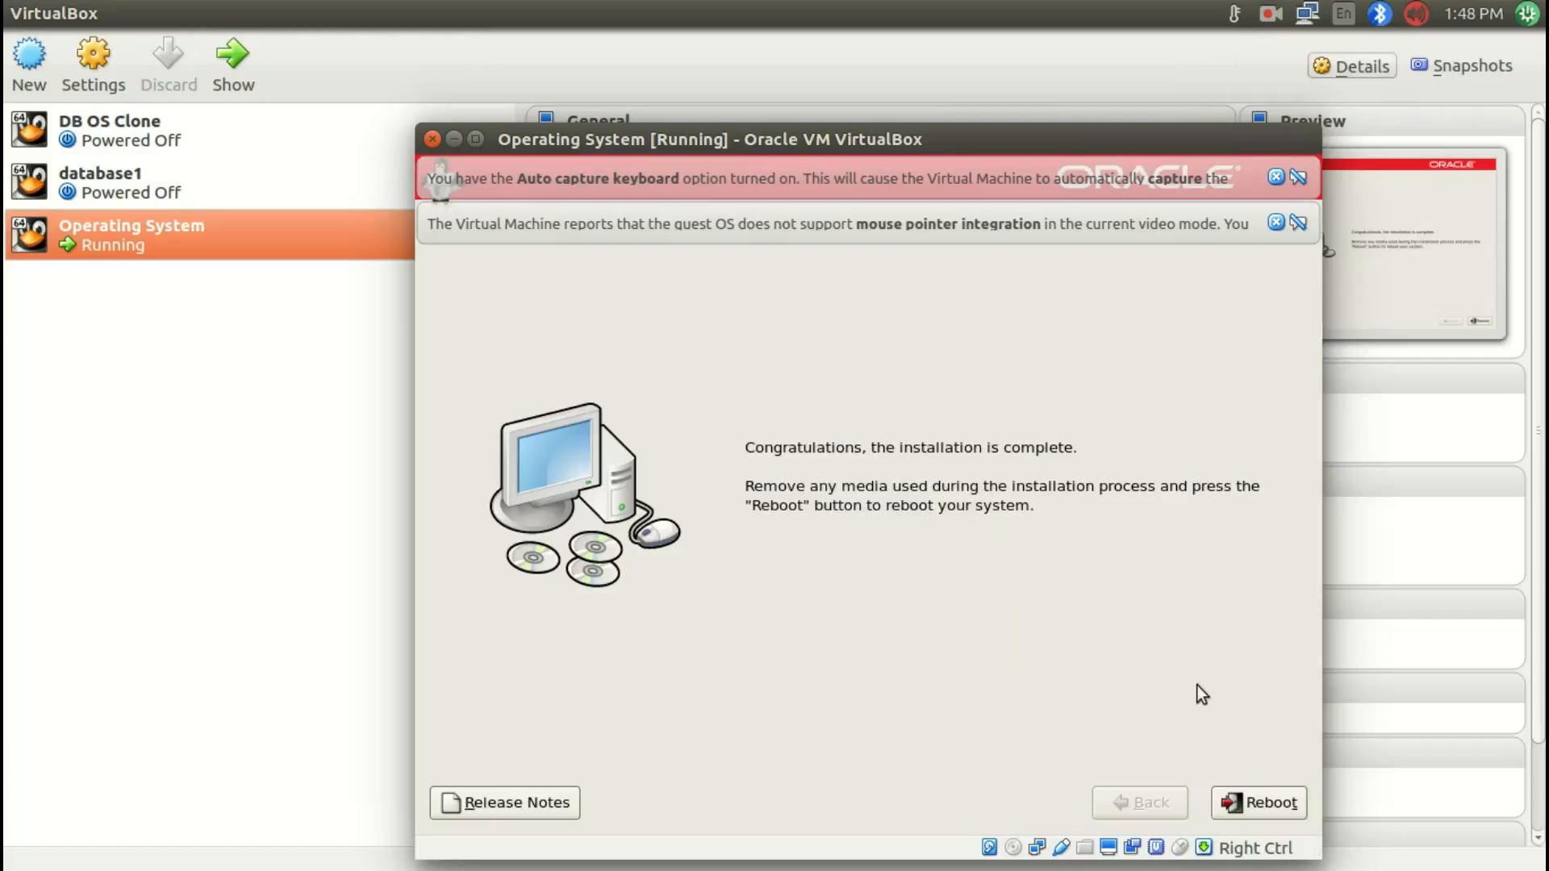
Step: Reboot the virtual machine after the installation completes
click(1231, 804)
click(1254, 802)
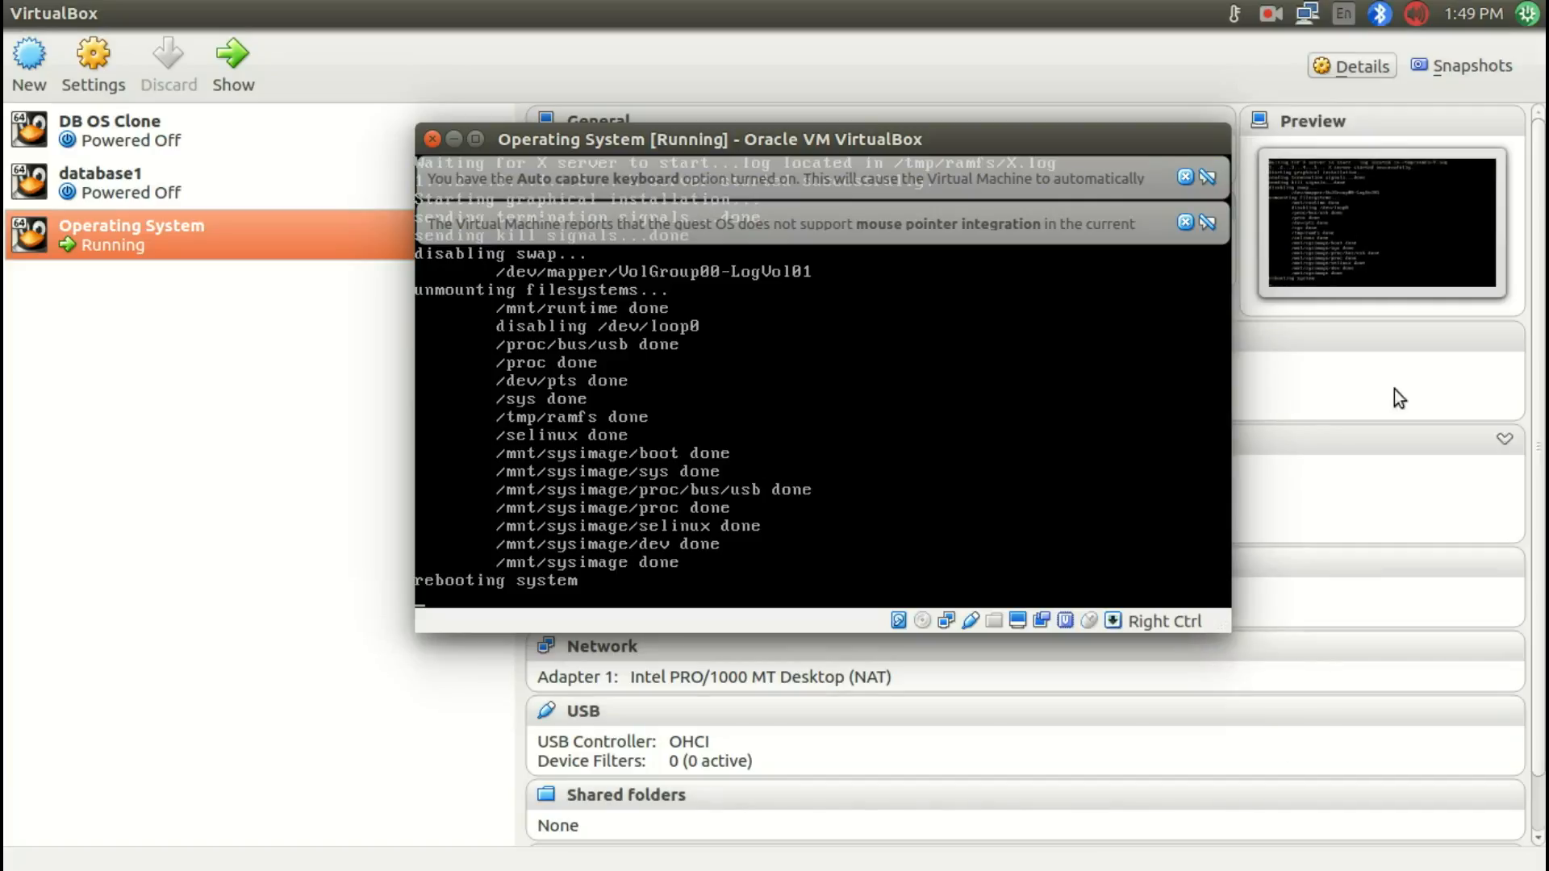
click(1271, 17)
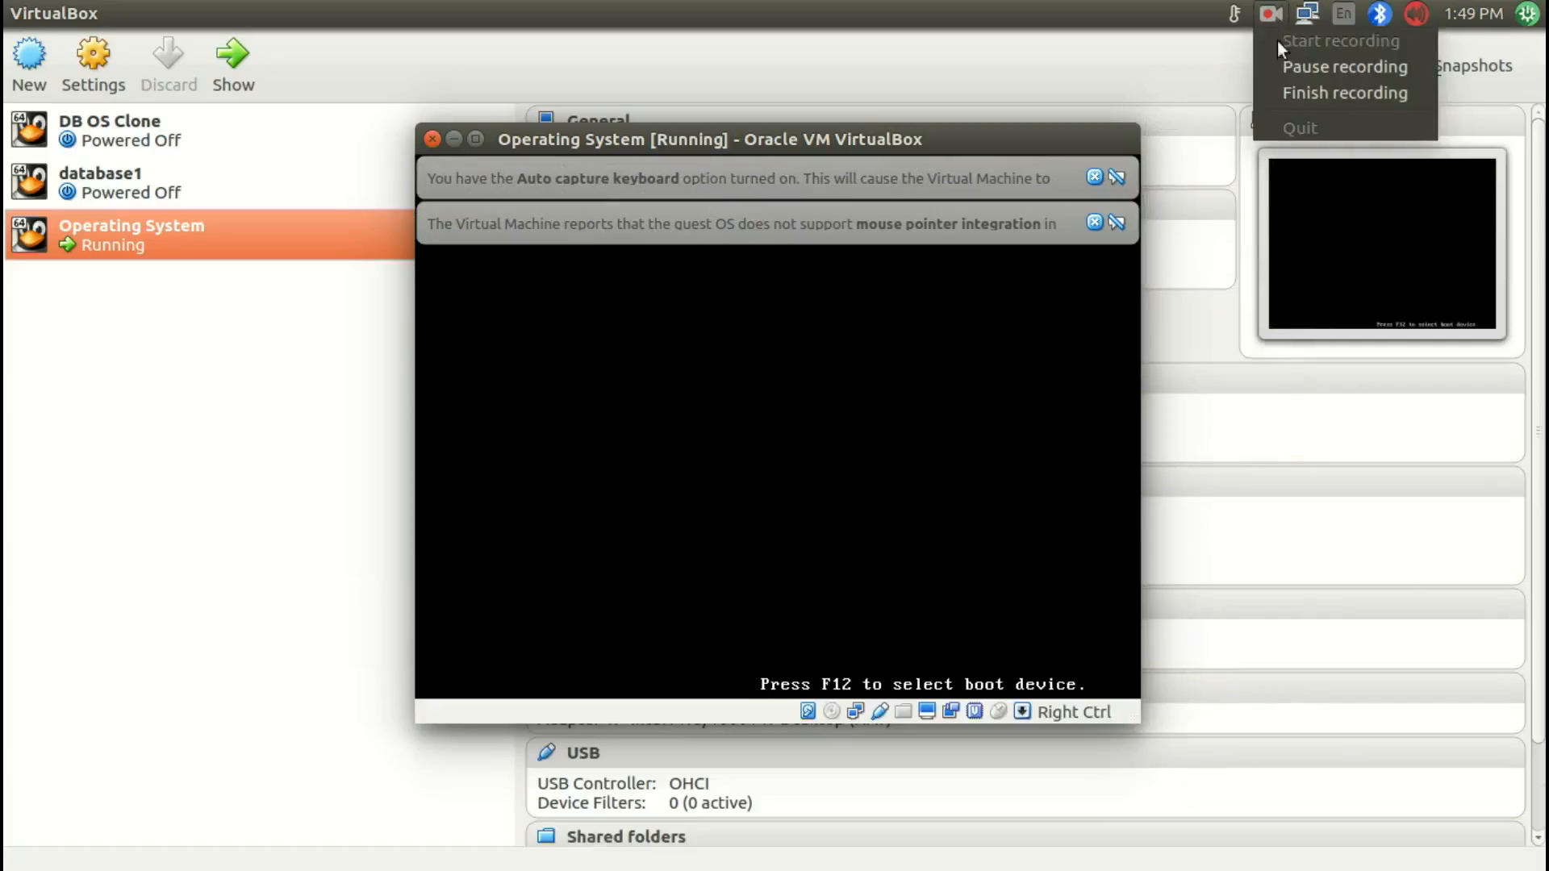
click(1282, 66)
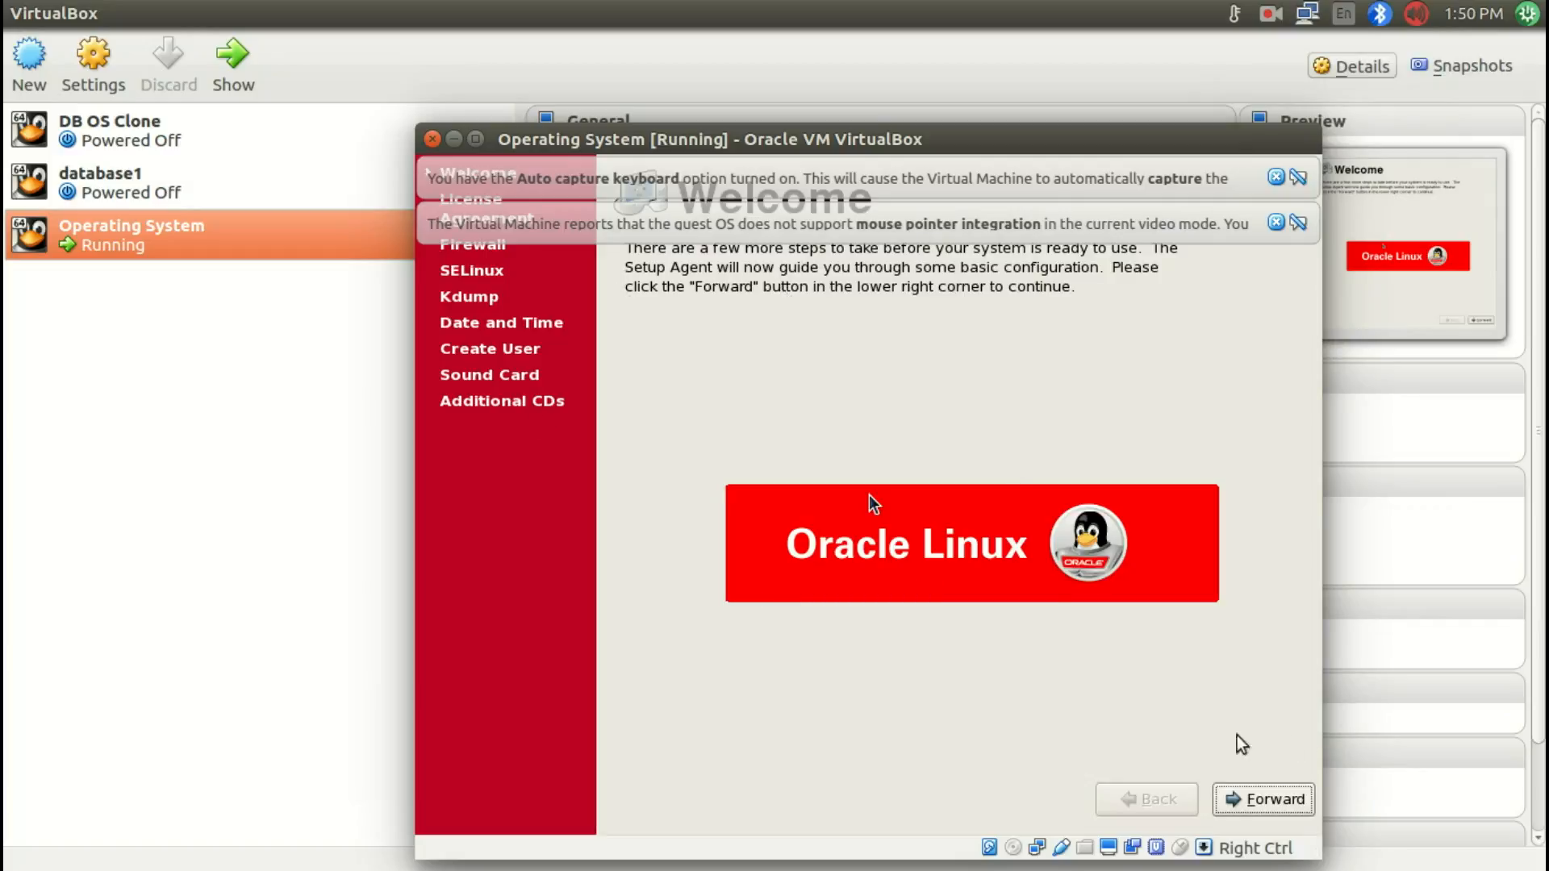
Step: Proceed past the first-boot Welcome screen and accept the license agreement
click(1262, 798)
click(1263, 800)
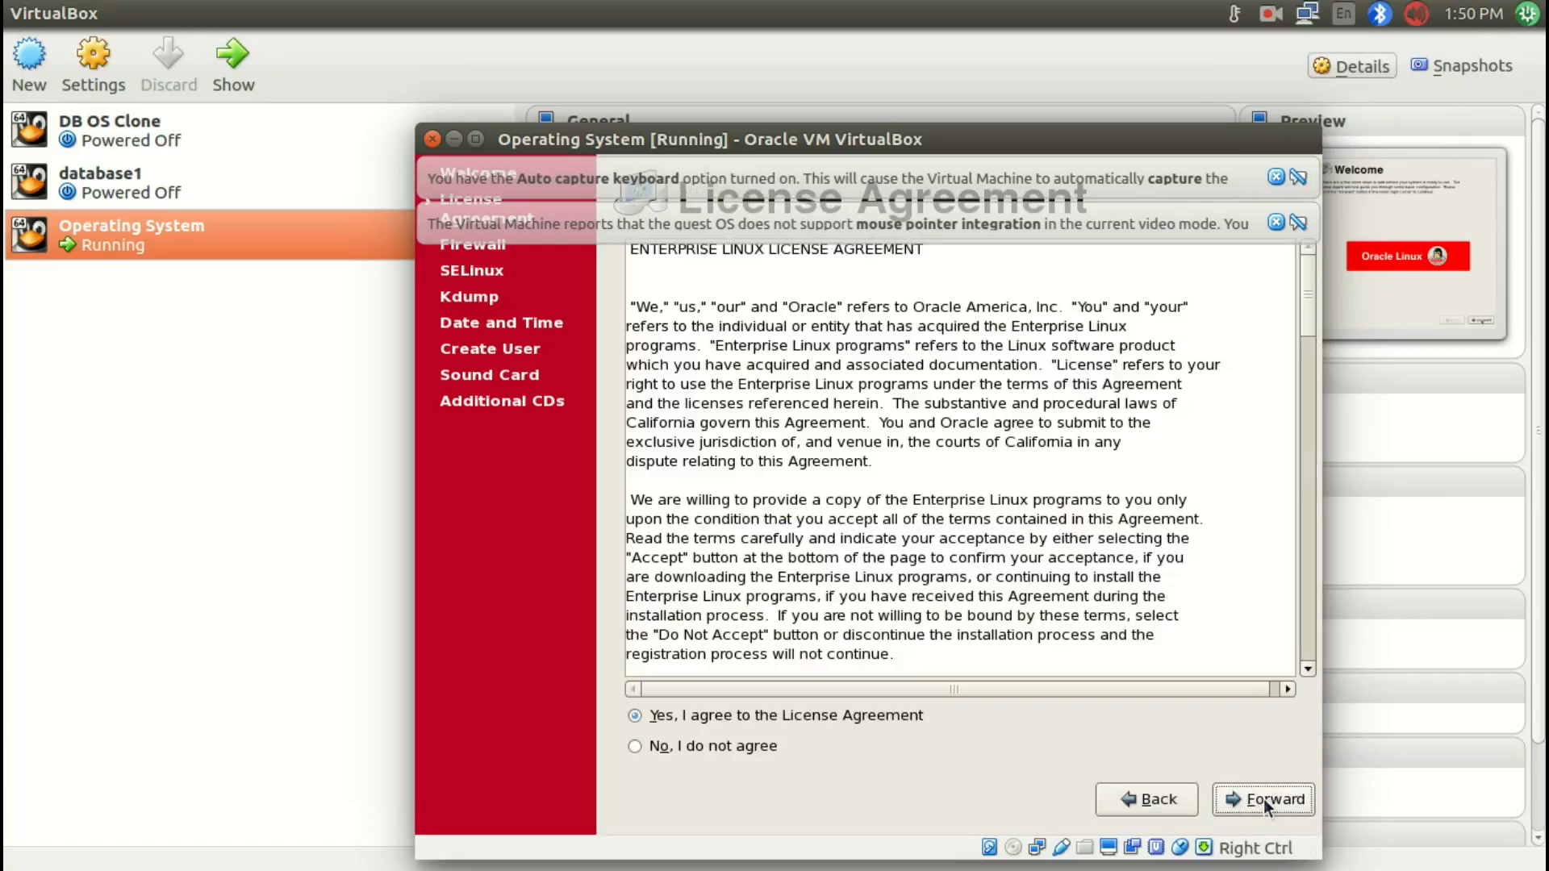
click(1263, 799)
Step: Set the firewall to Disabled and confirm the security level override
click(999, 337)
click(961, 365)
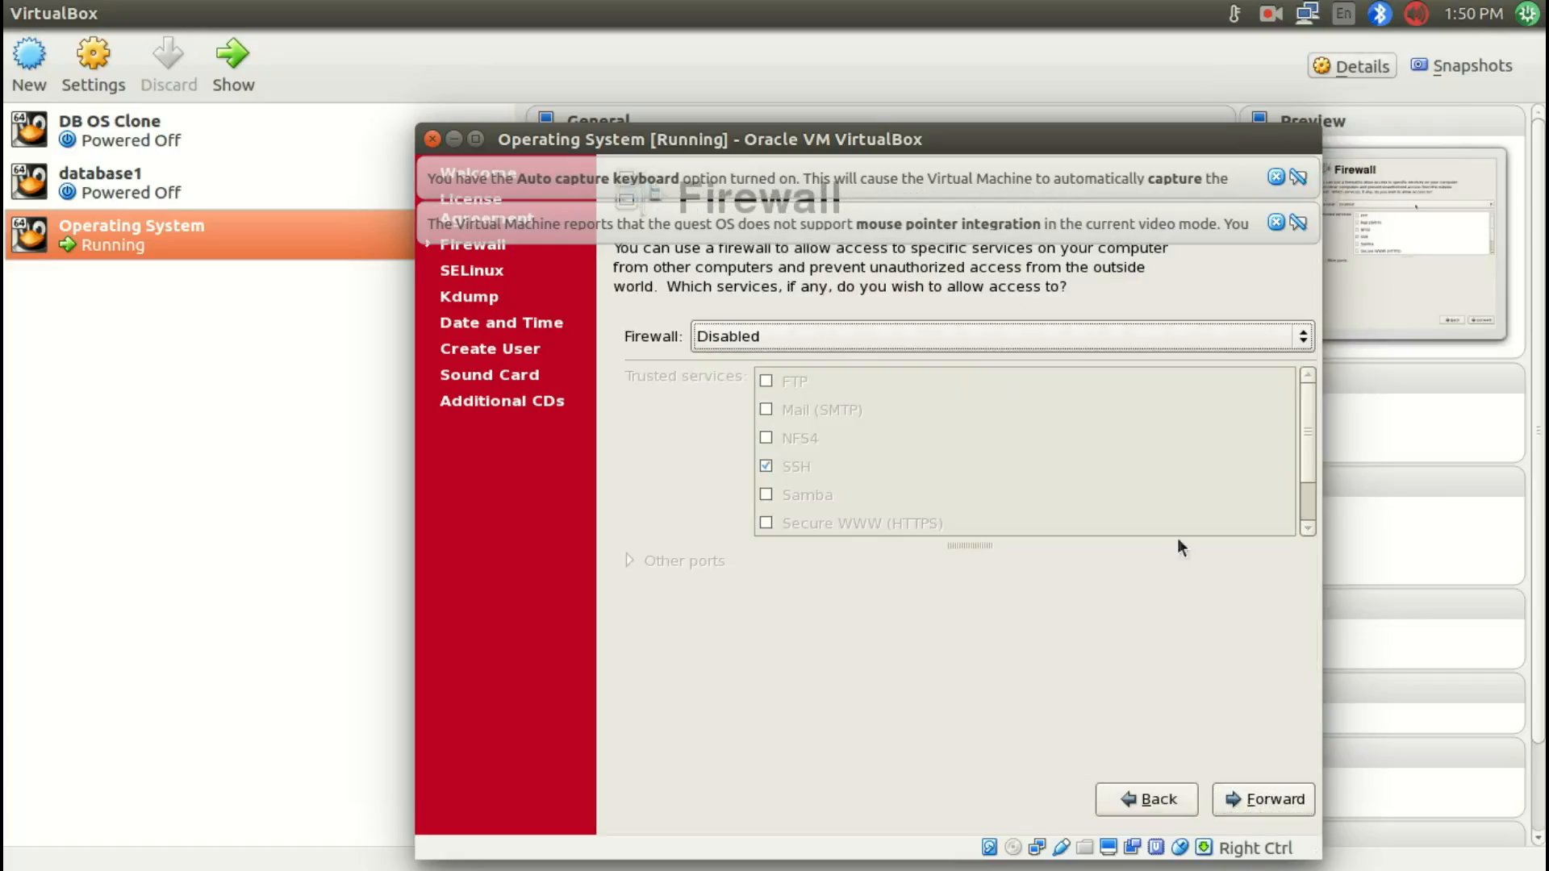
click(1263, 802)
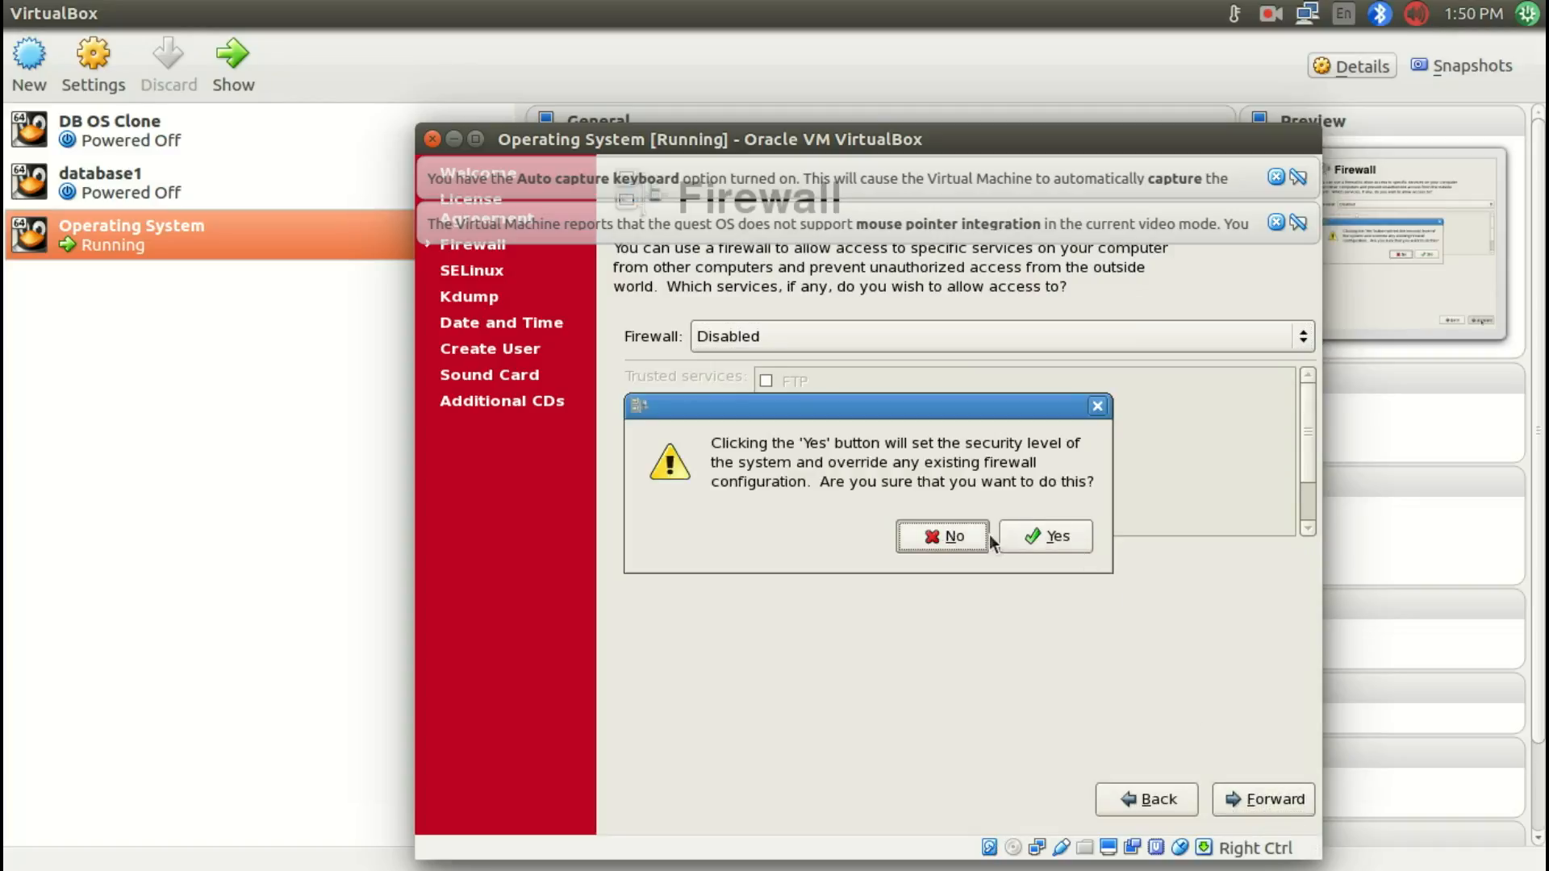
click(1041, 541)
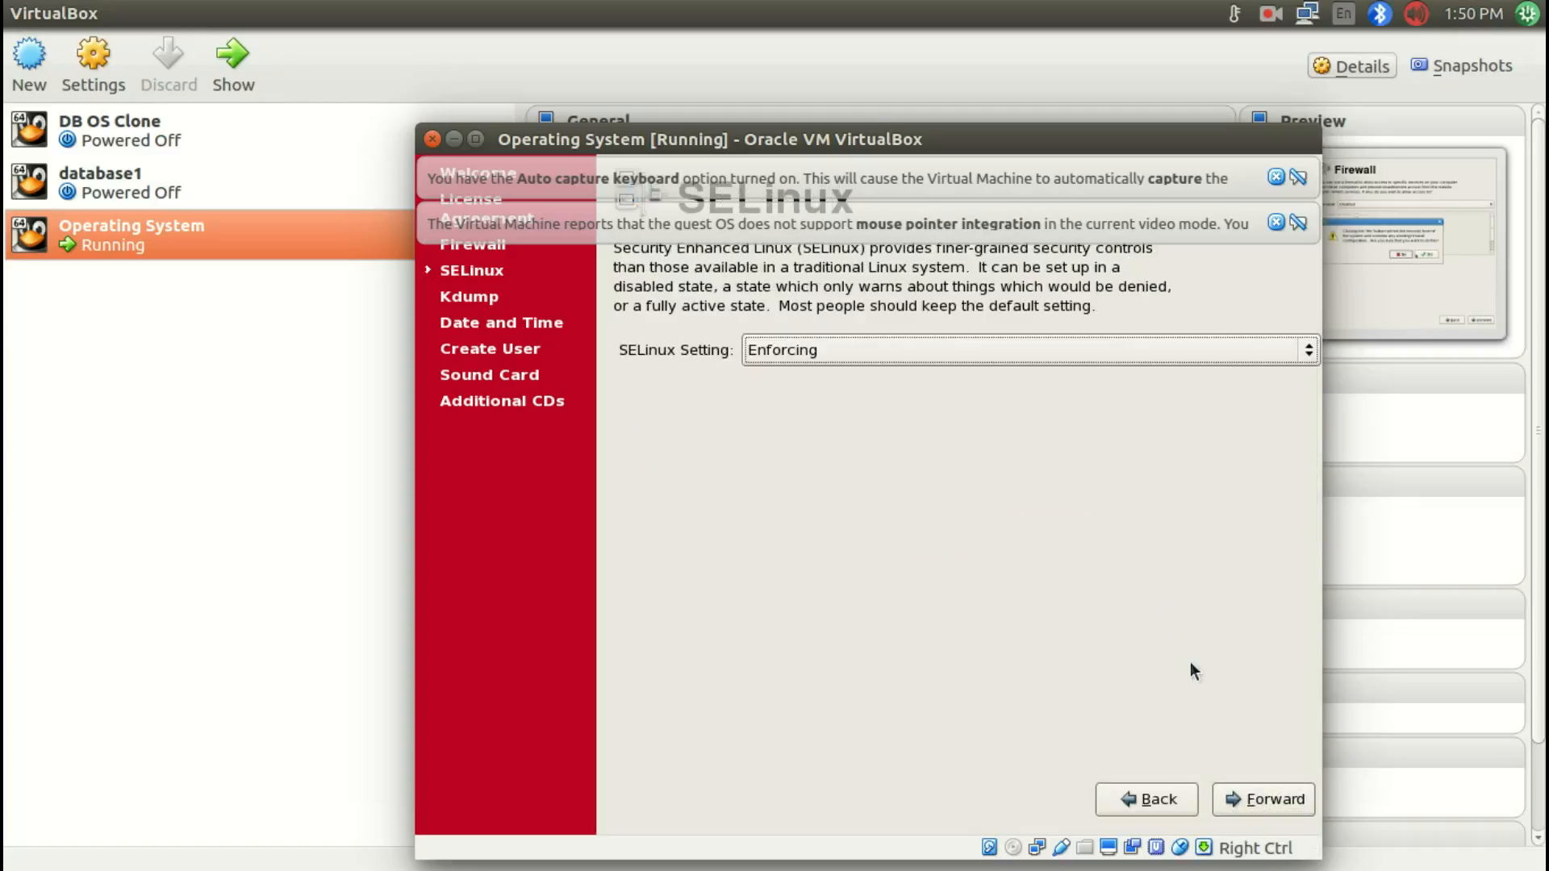
Step: Set SELinux to Permissive and continue past the Kdump page
click(972, 352)
click(932, 383)
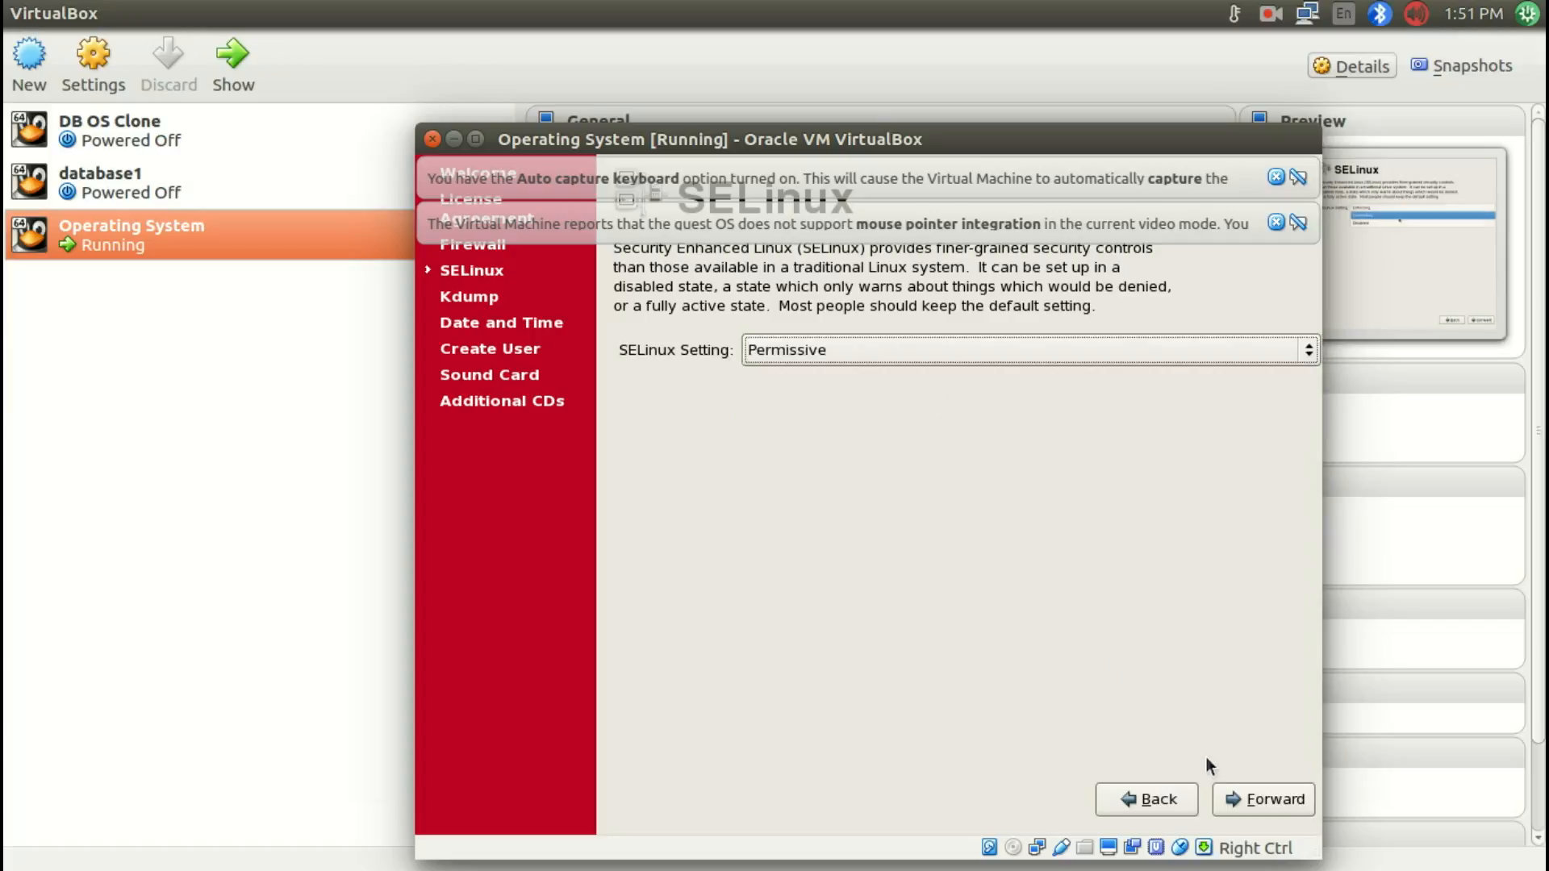
click(1248, 806)
click(1249, 806)
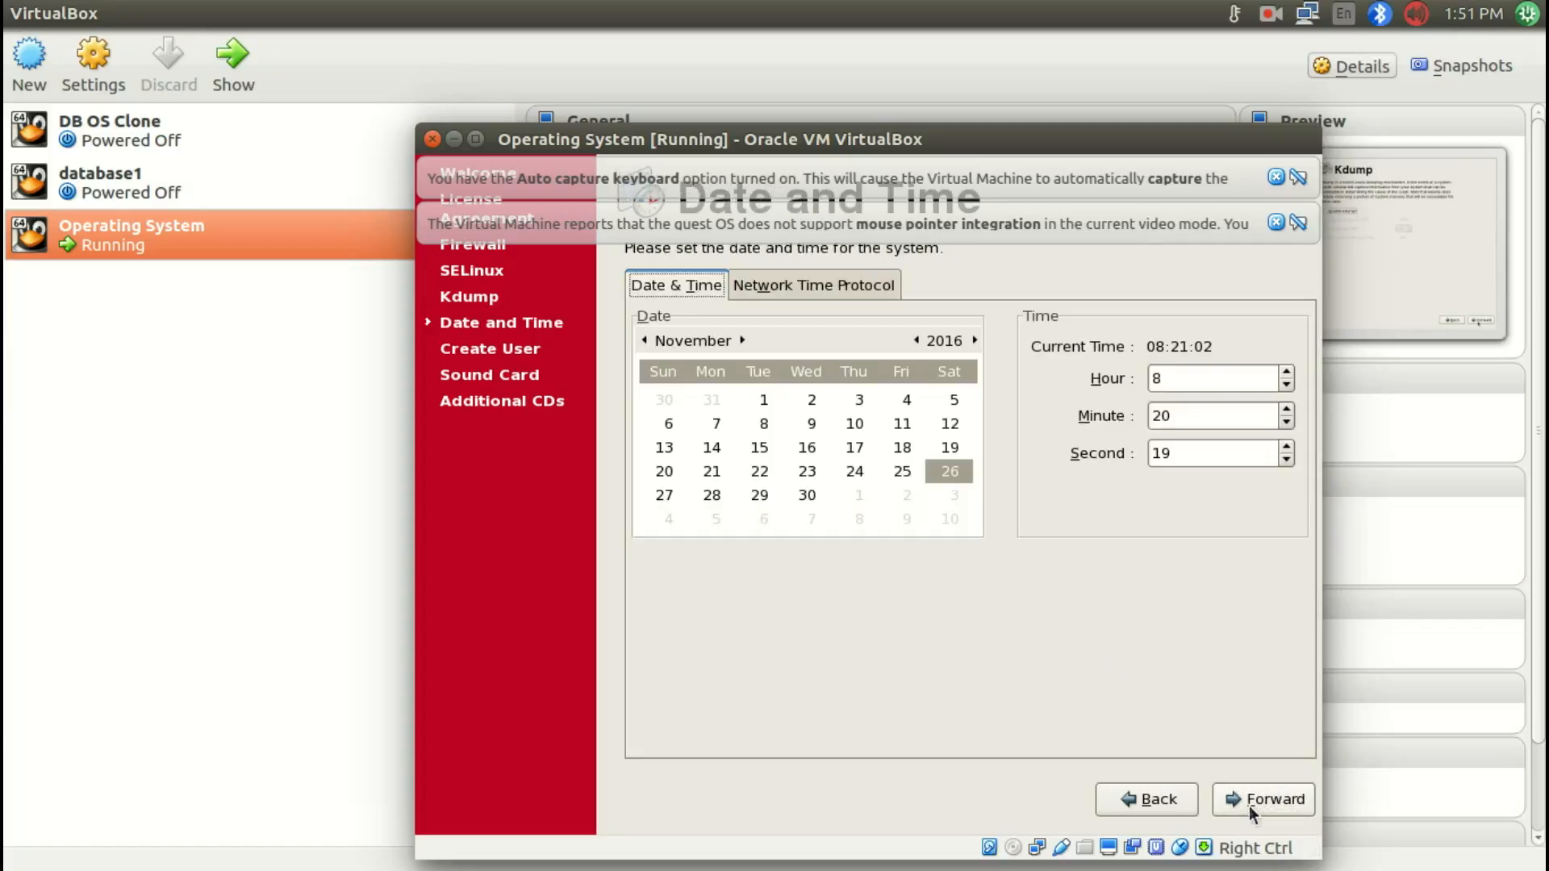
Step: Skip the date, user account, sound card and additional CD pages, continuing without creating a user
click(1248, 806)
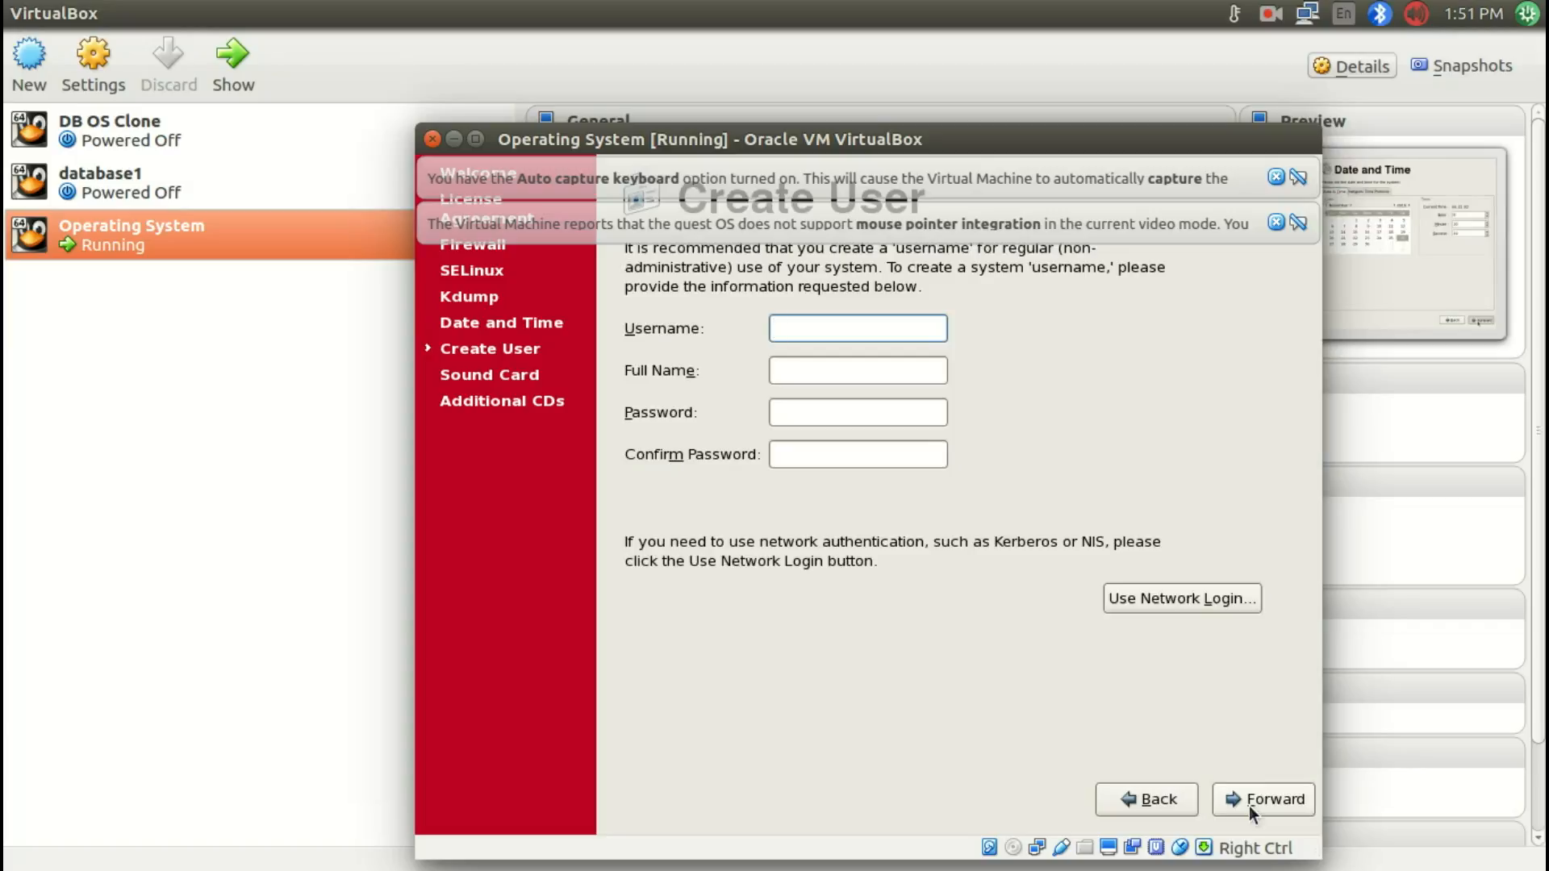
click(1249, 806)
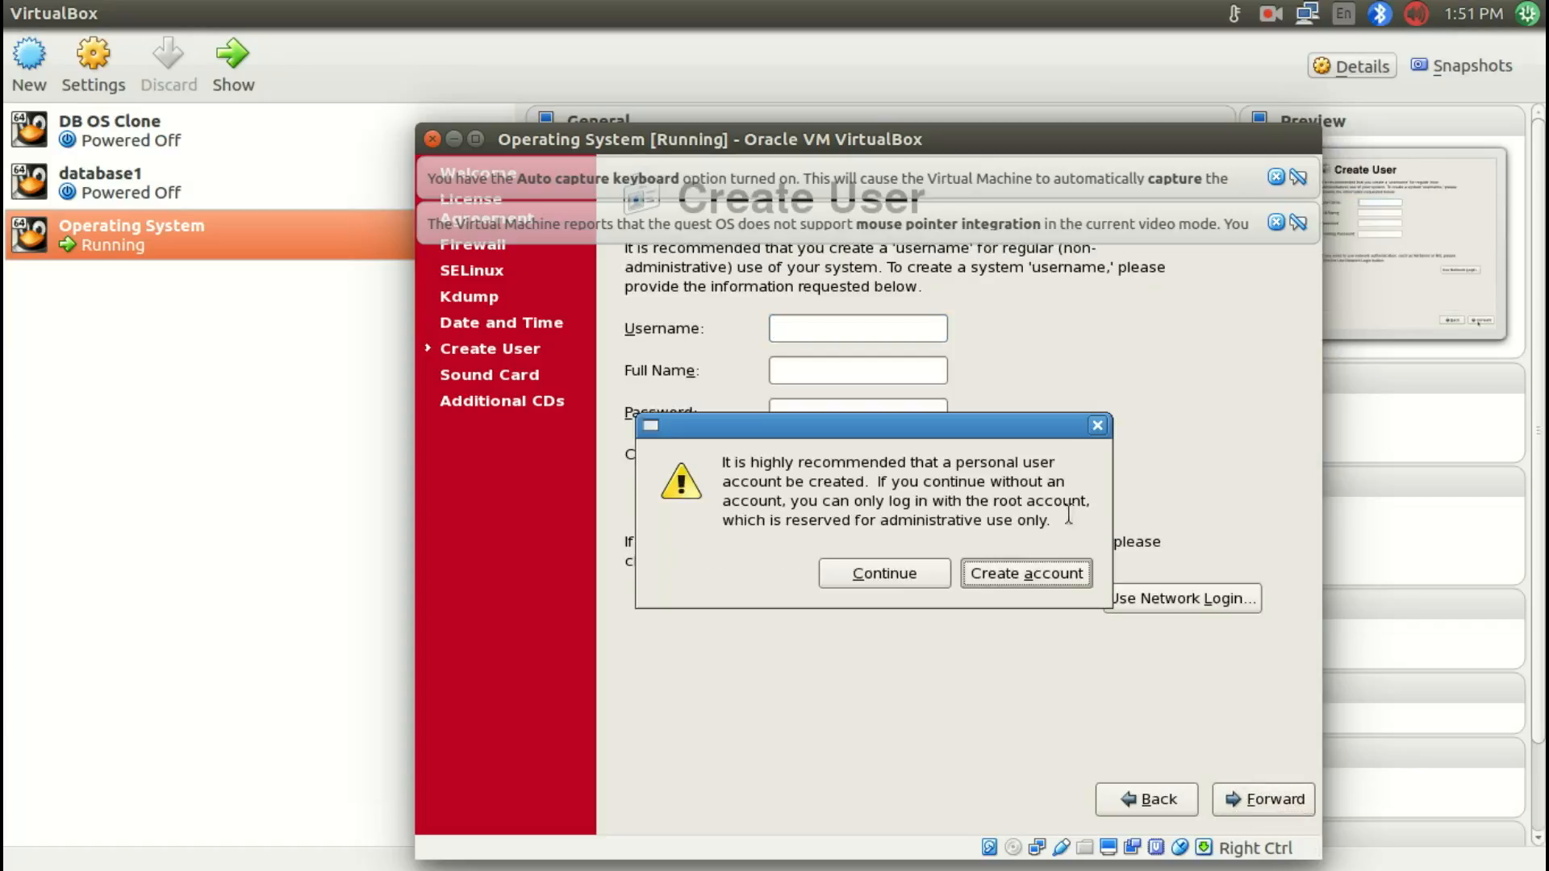
click(910, 576)
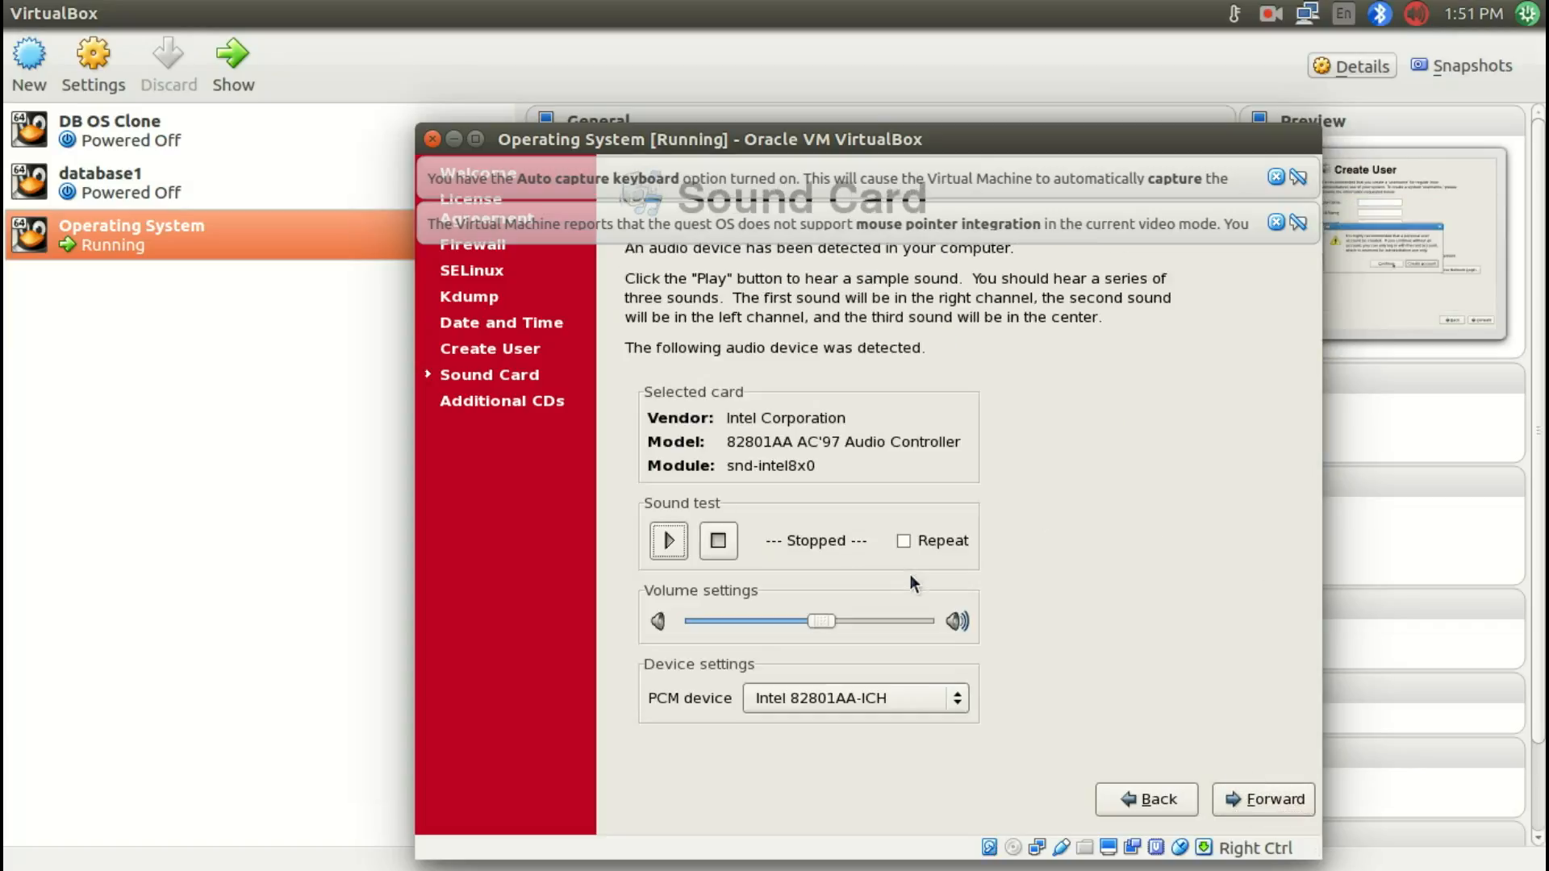
click(1241, 800)
click(1246, 801)
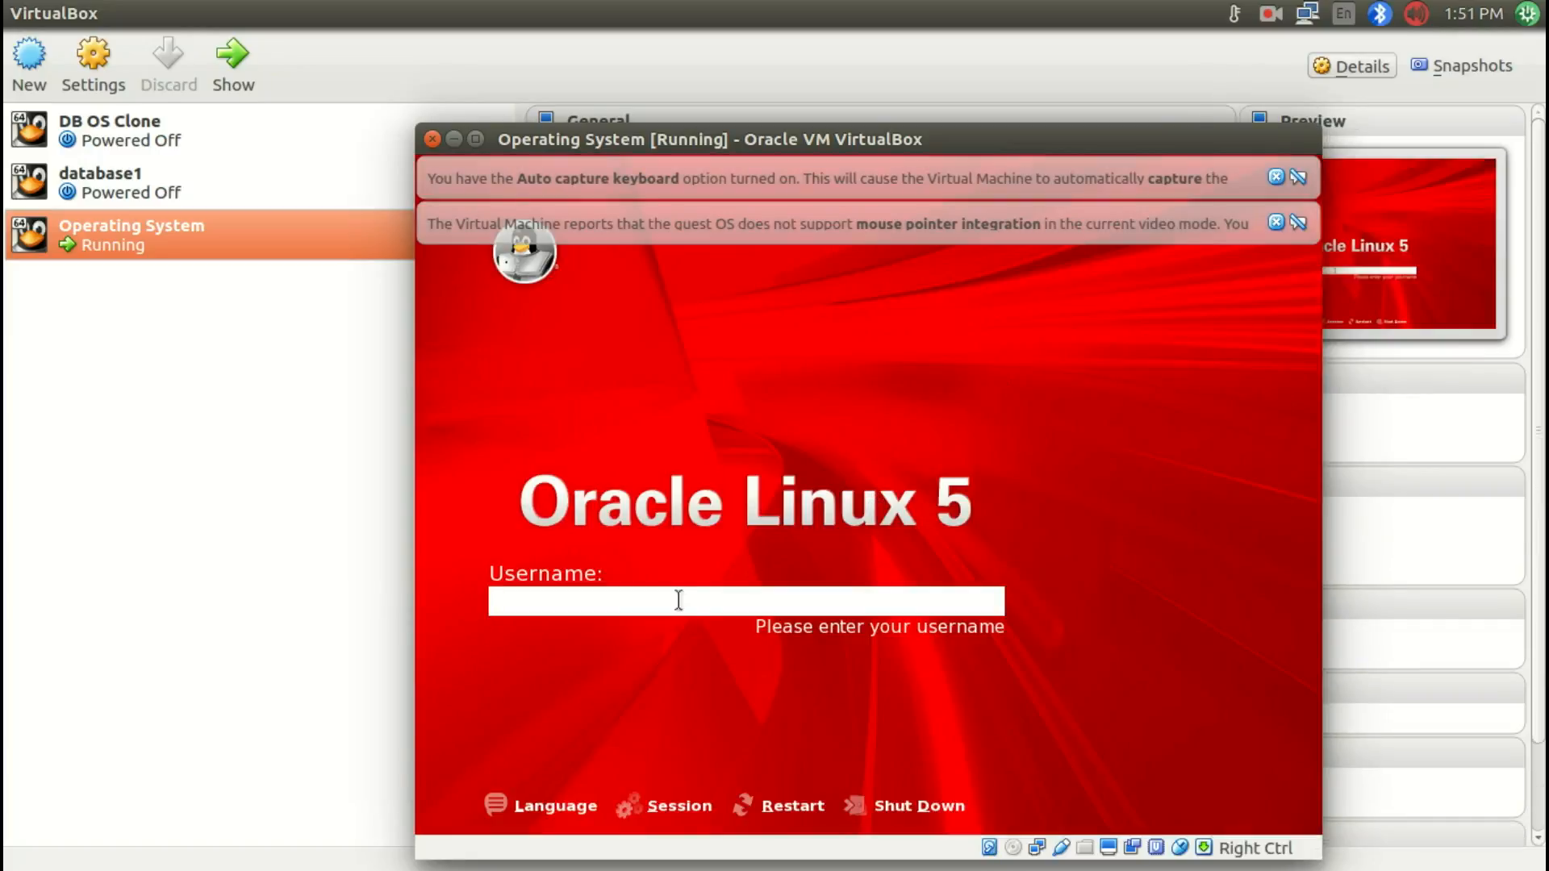
Step: Log in to the desktop as root with the root password
text(root)
key(Return)
text(oracle)
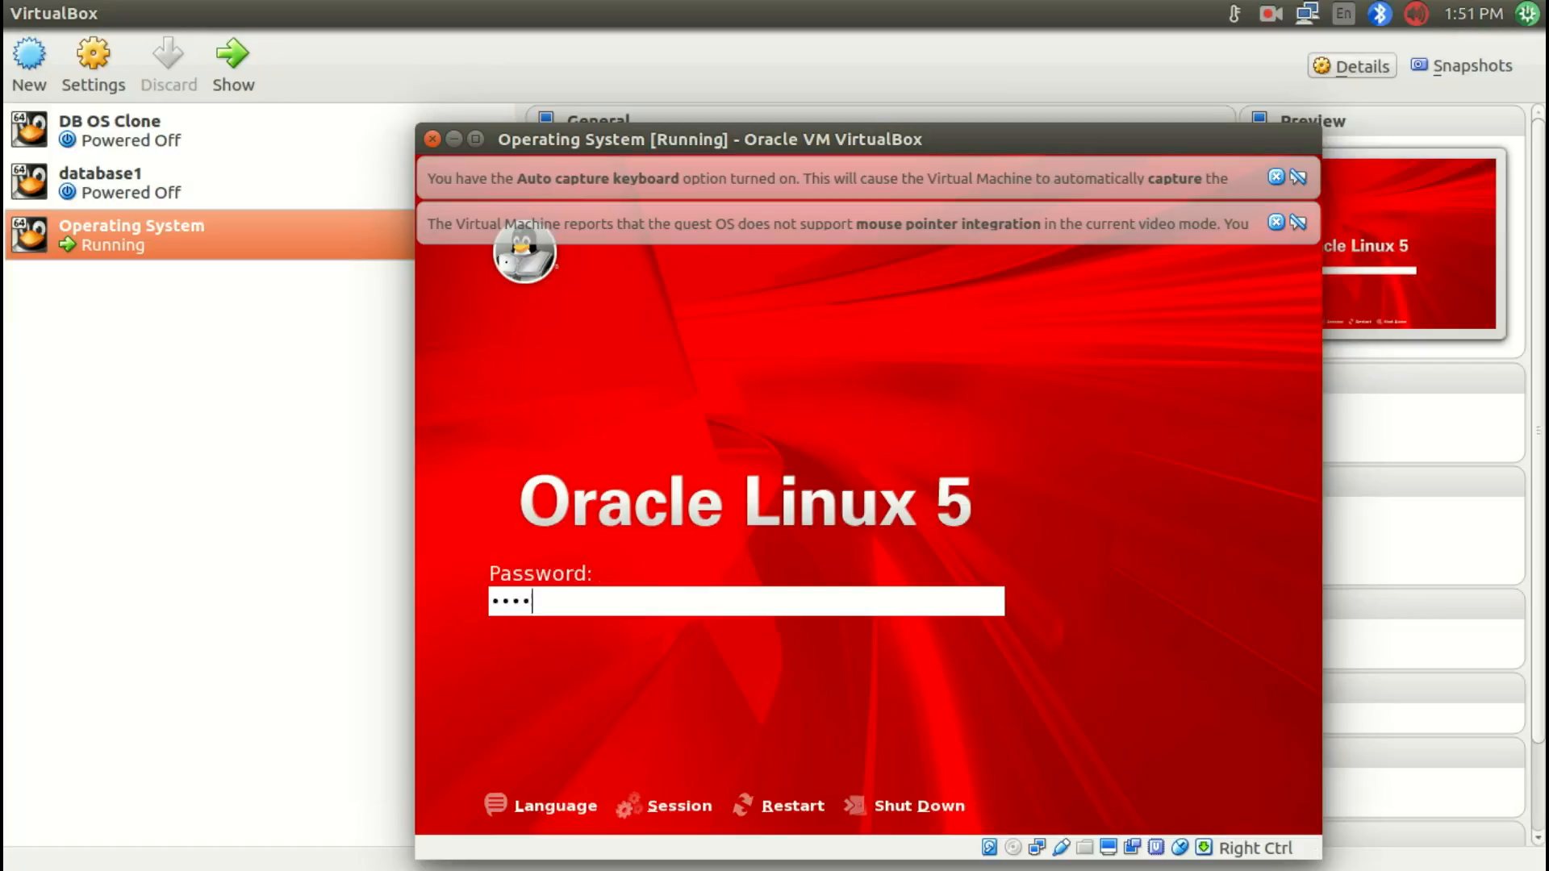
key(Return)
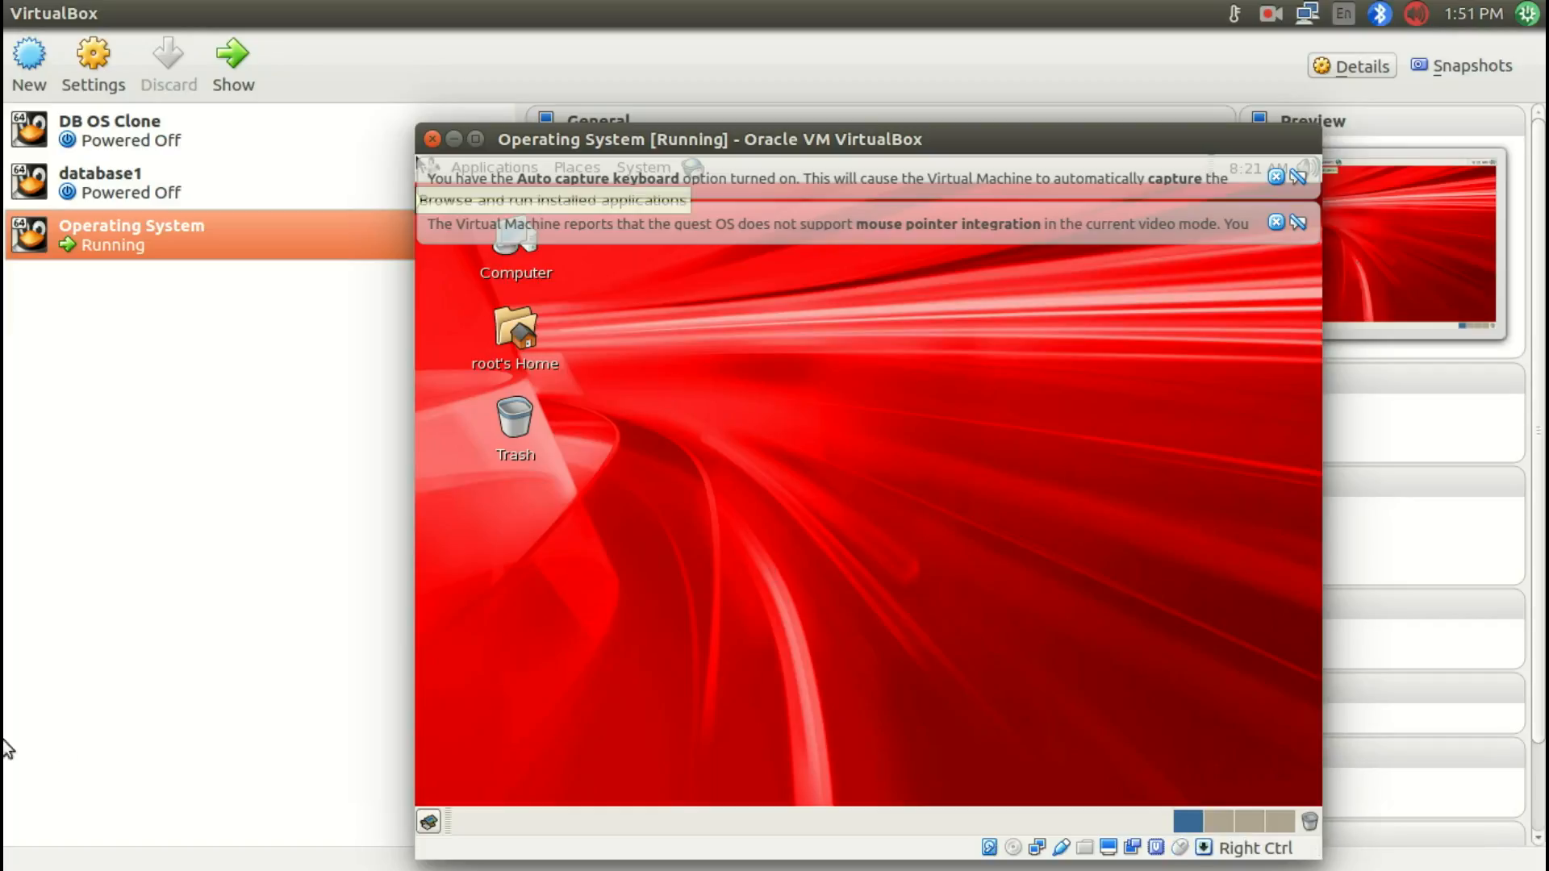
Step: Maximize the virtual machine window and dismiss both notification banners
click(475, 139)
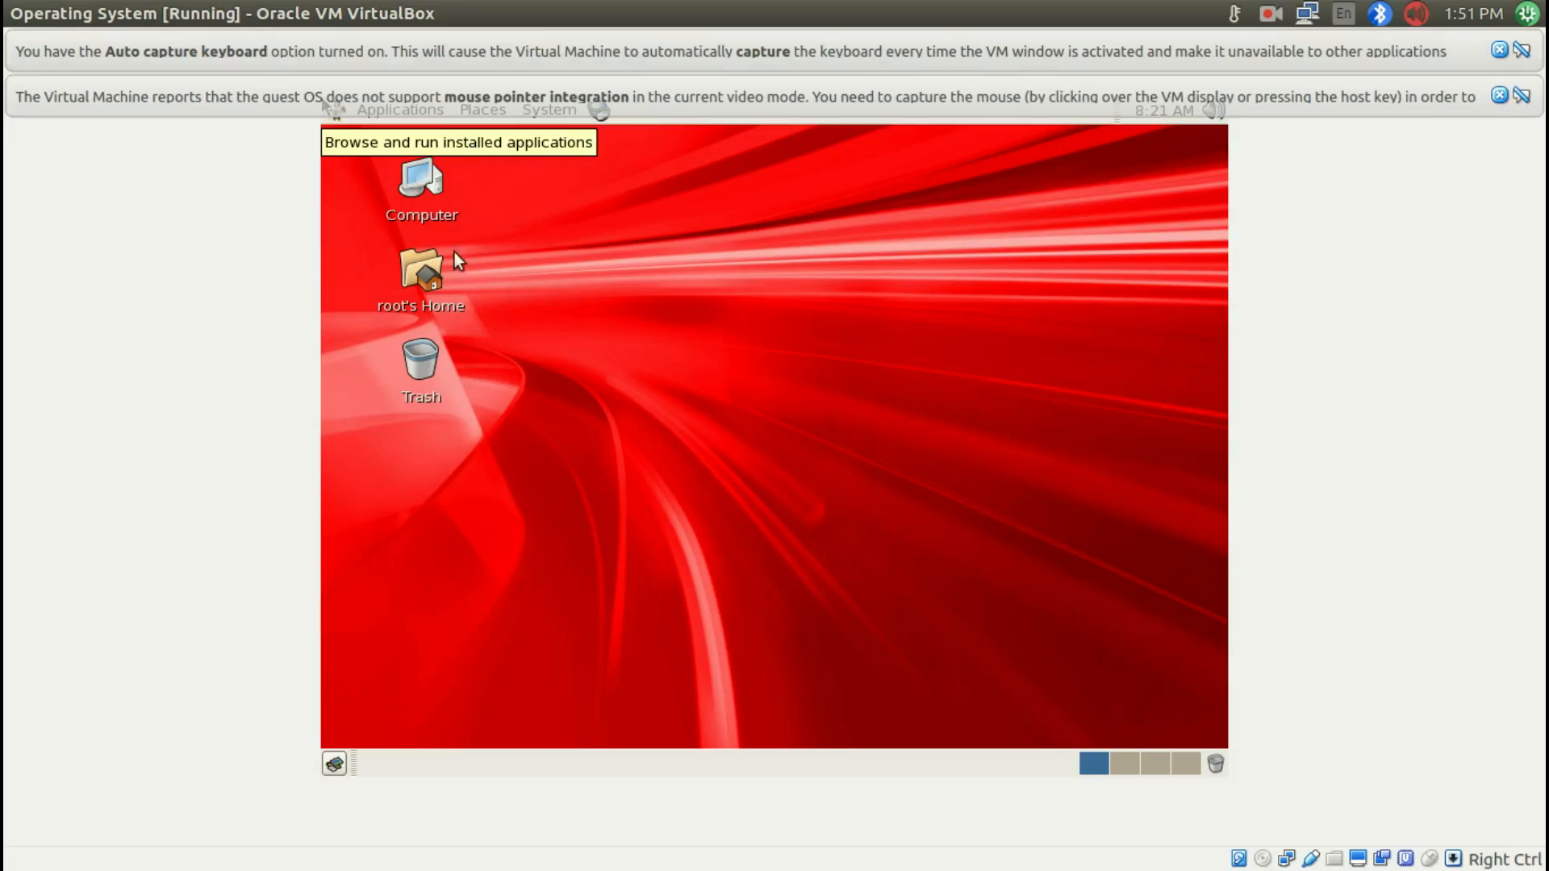
click(1499, 95)
click(1498, 50)
mouse_move(48, 758)
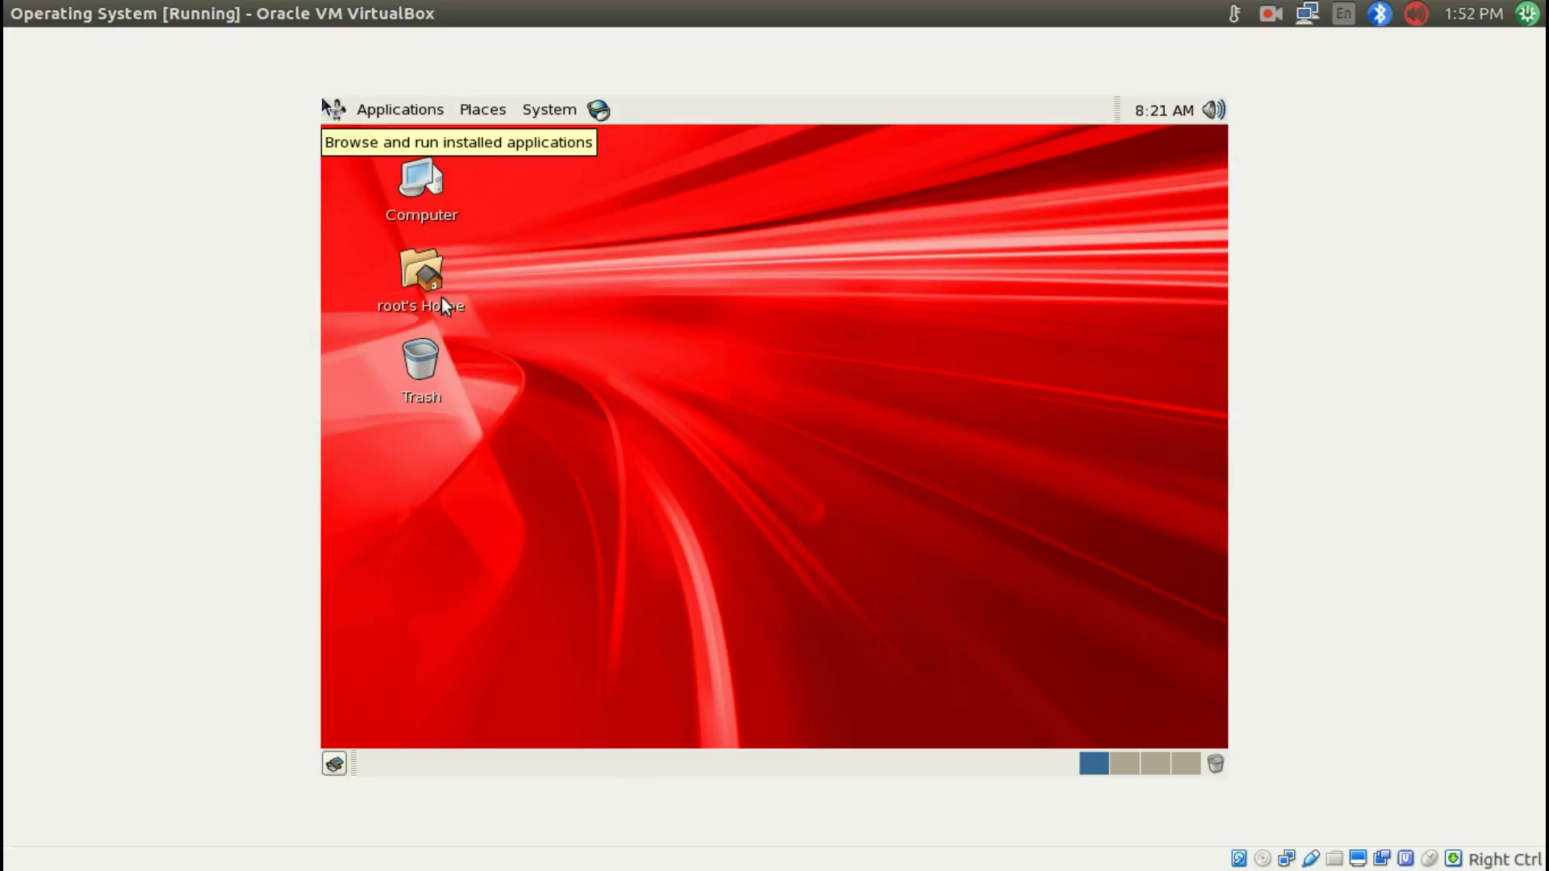
click(287, 16)
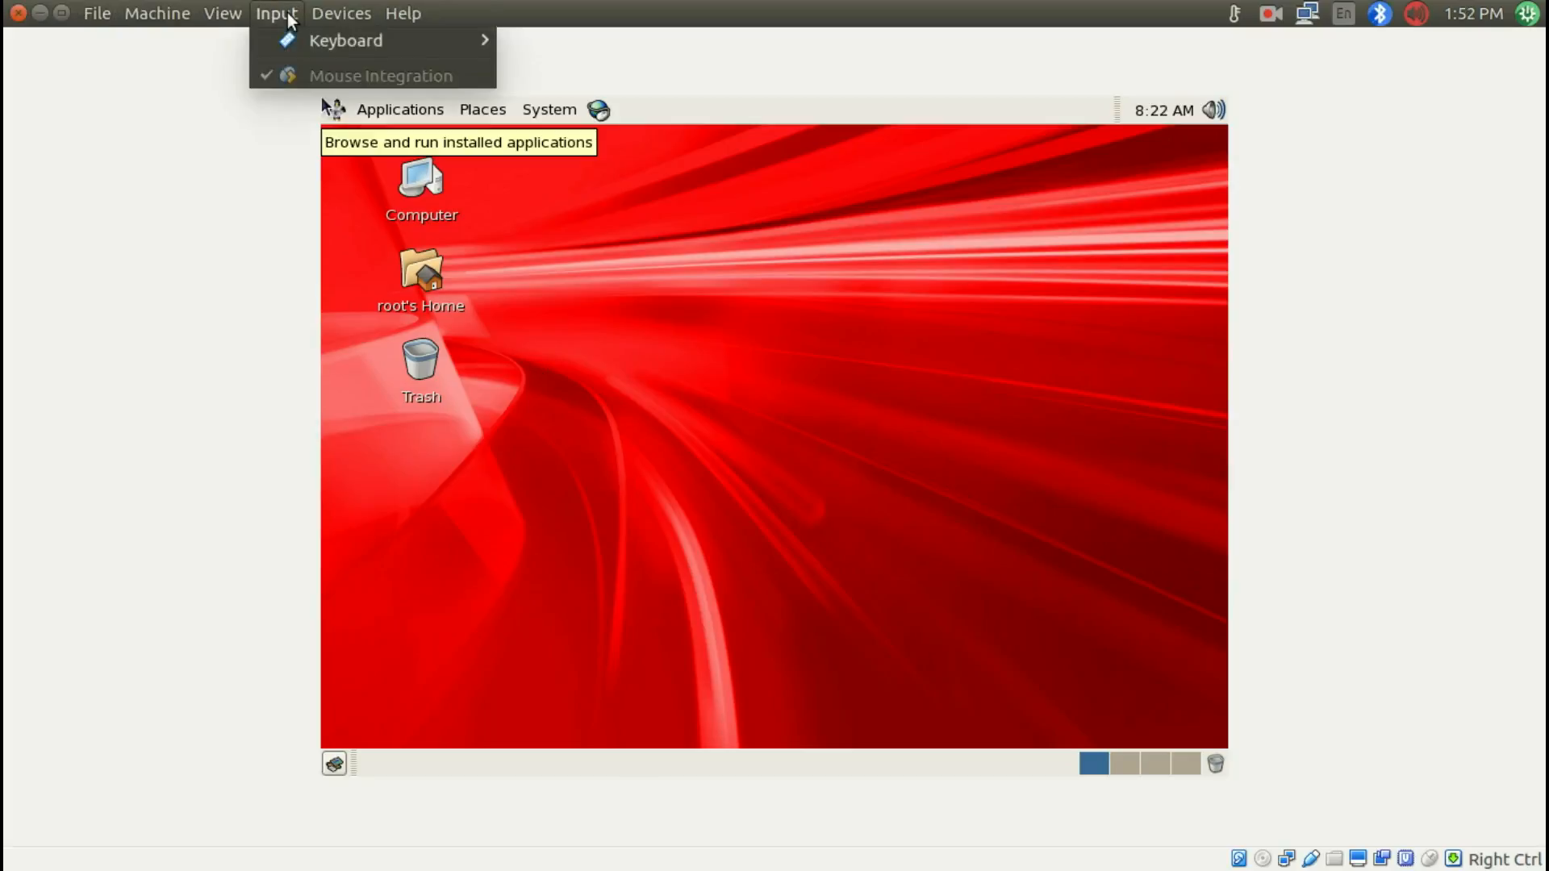
mouse_move(323, 12)
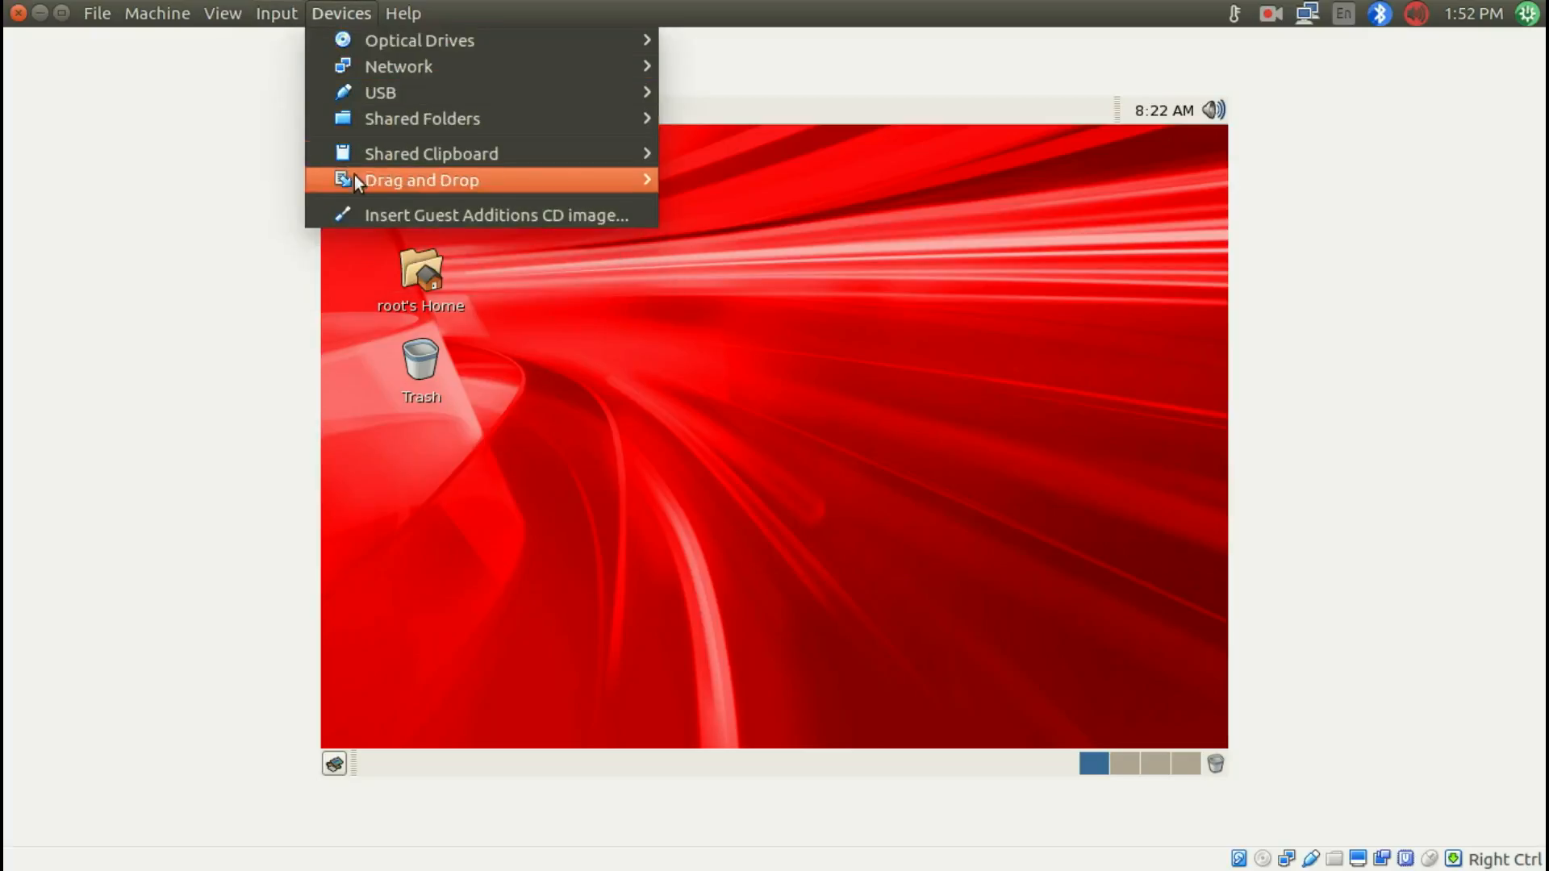
click(523, 217)
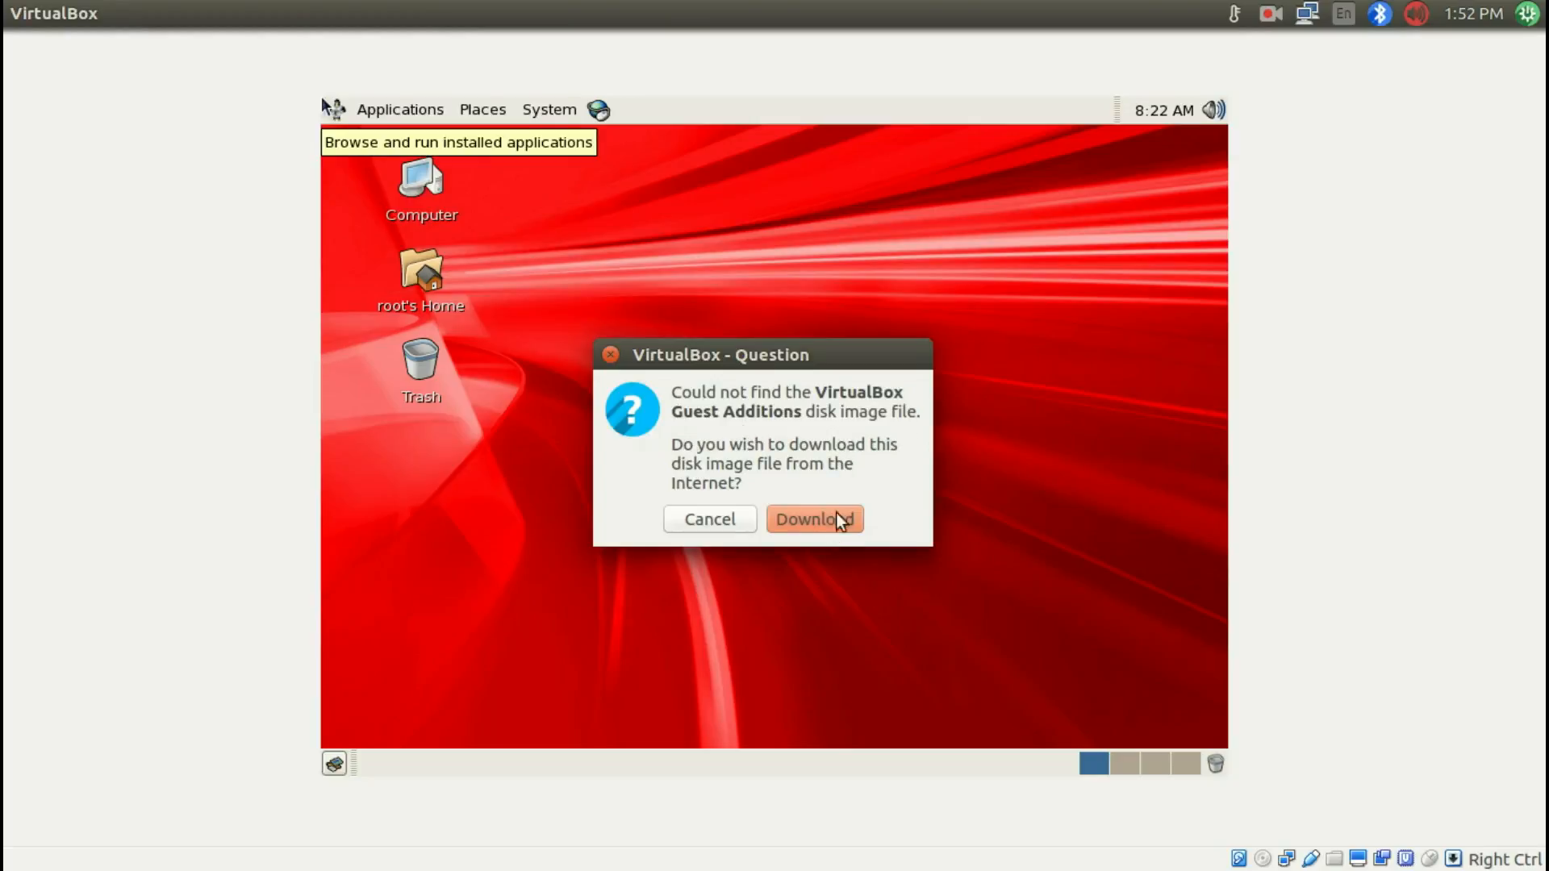
click(723, 526)
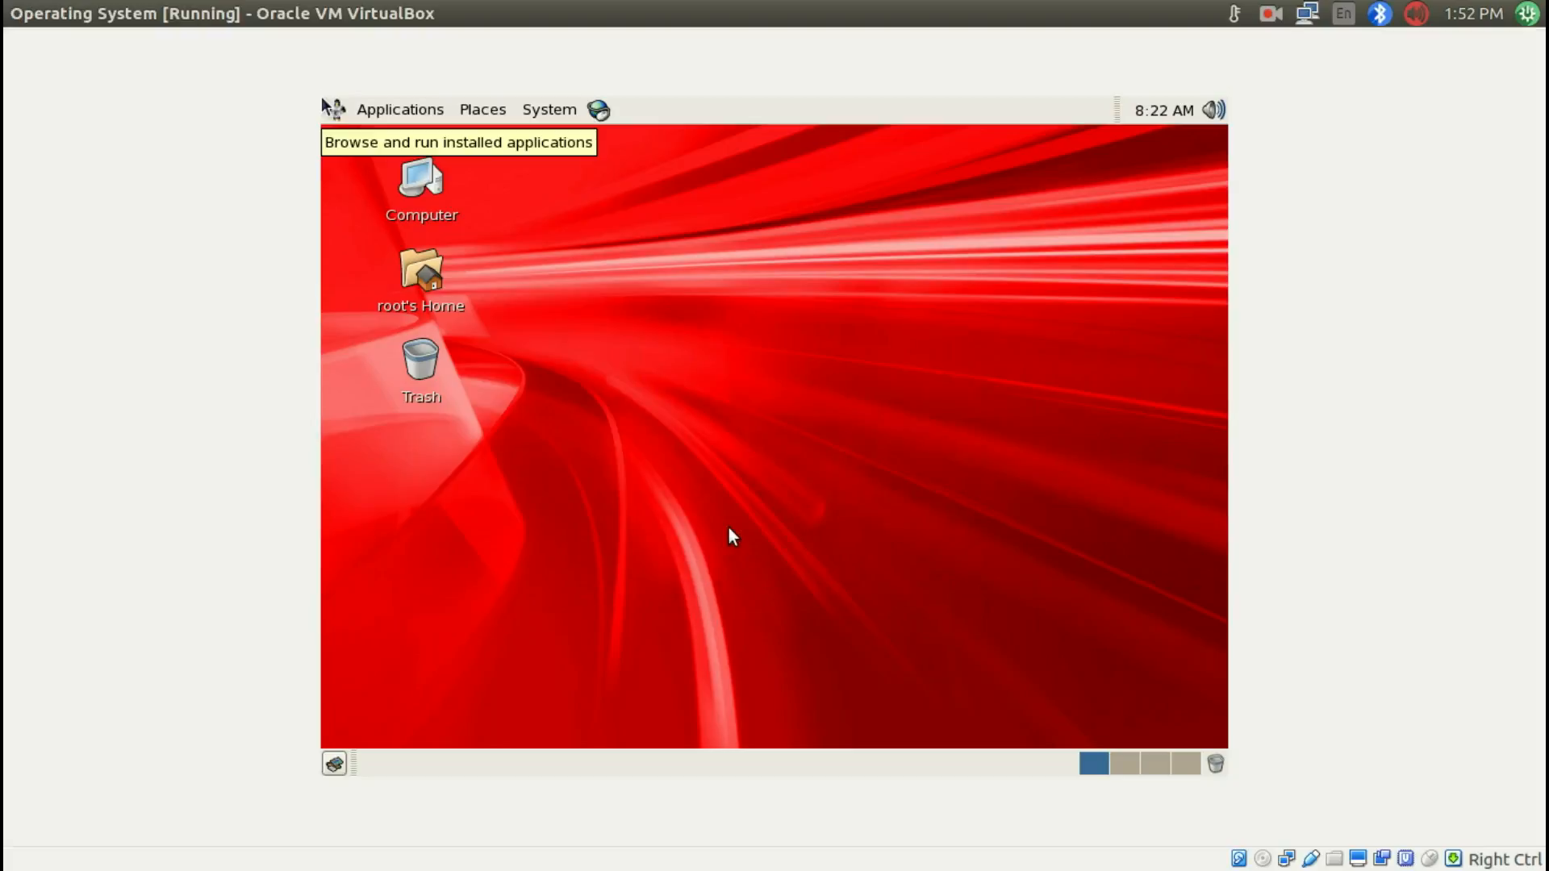
Step: Mount the VBoxGuestAdditions_5.0.24.iso disk image in the virtual optical drive
click(1262, 859)
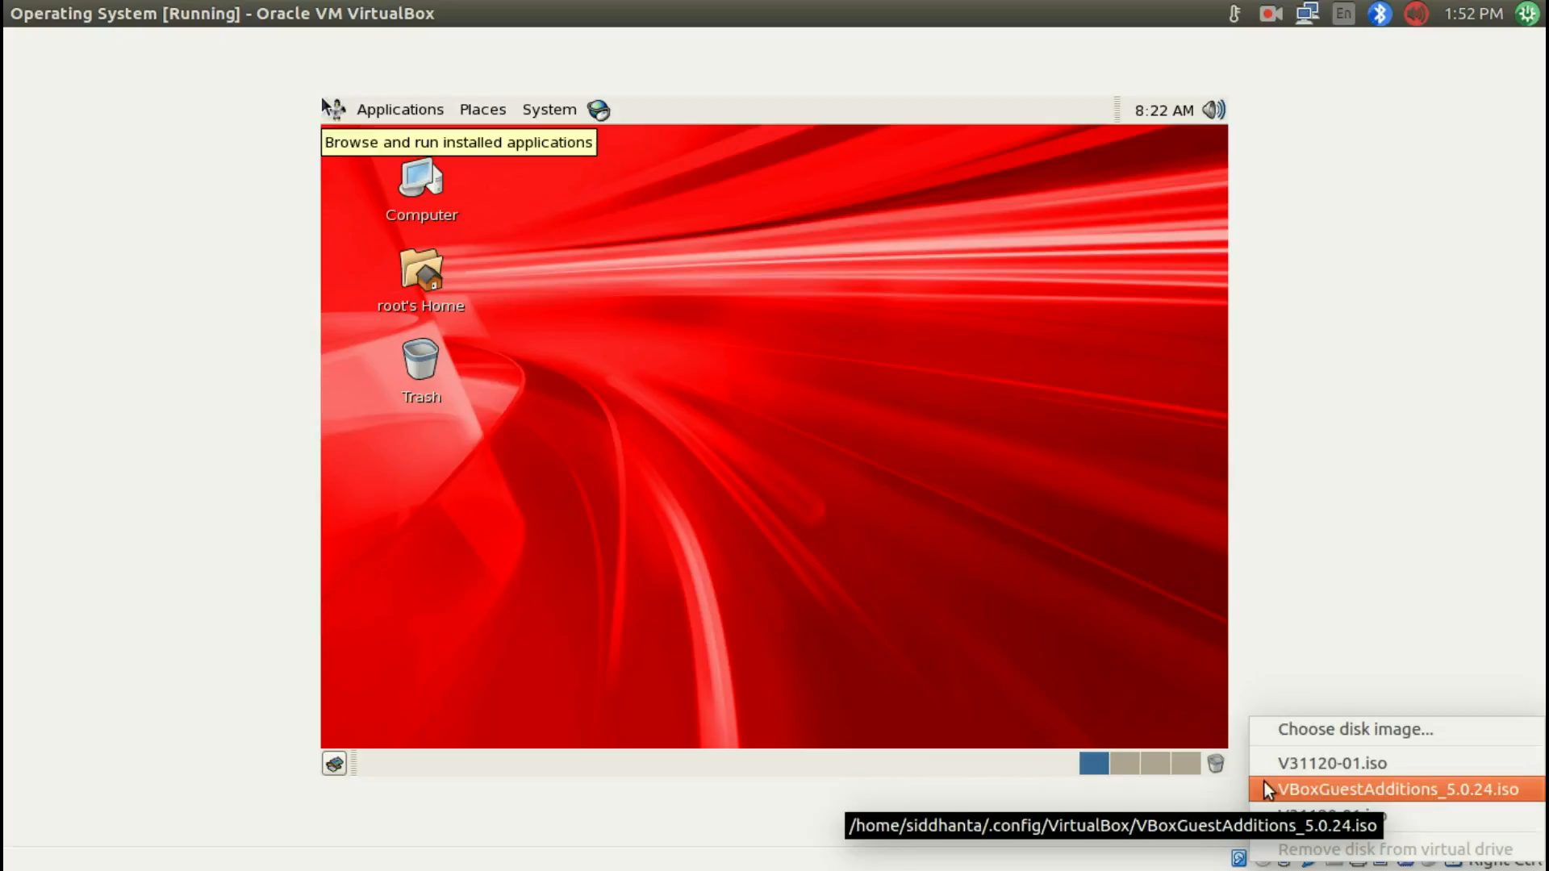
click(1309, 785)
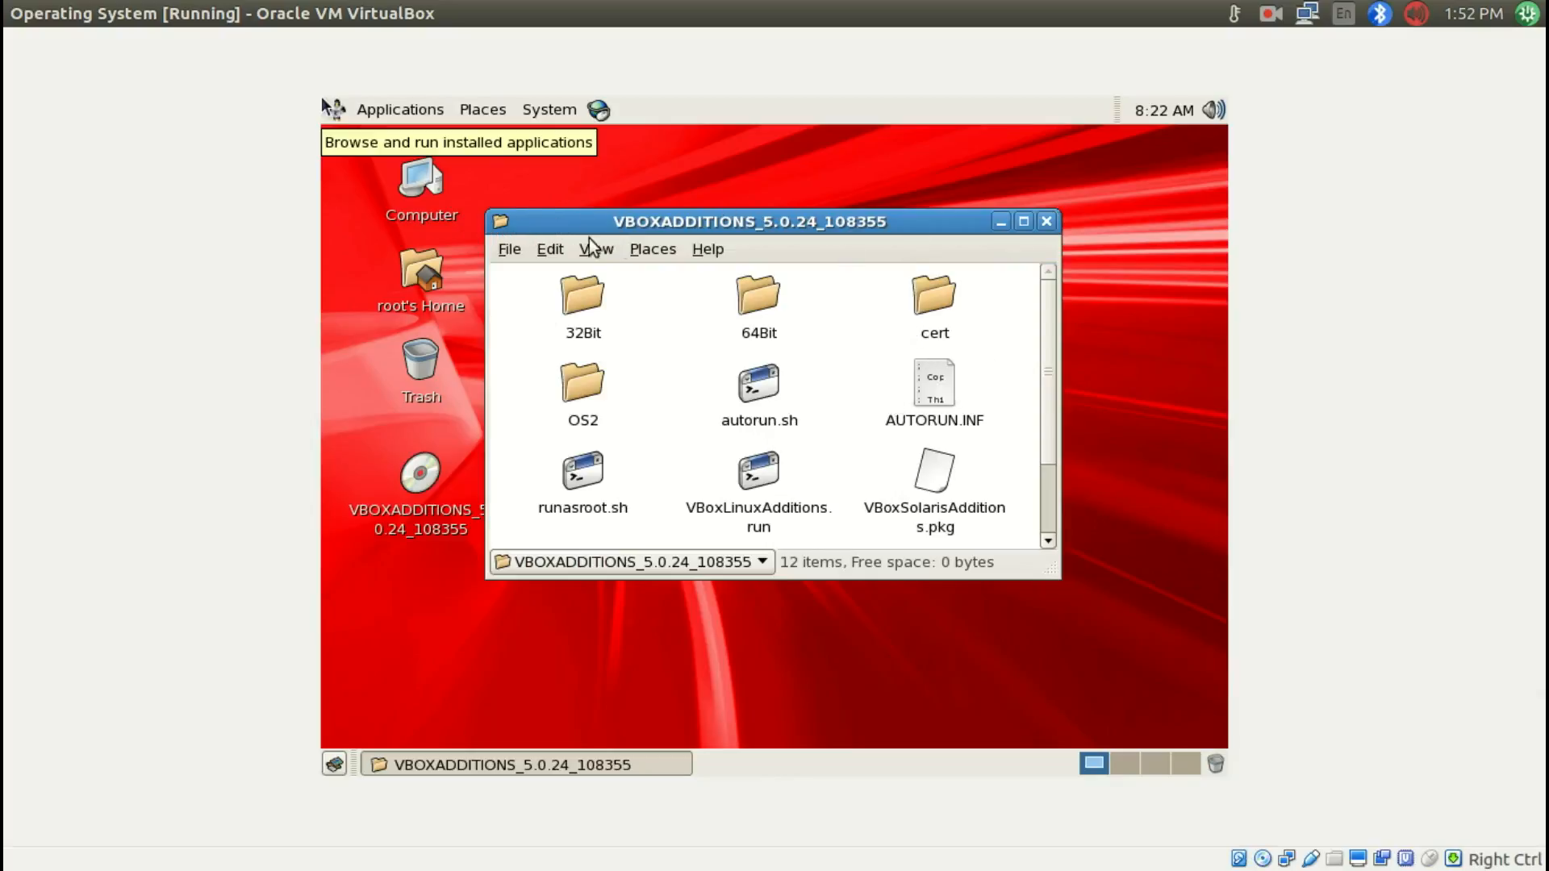
Step: Minimize the Guest Additions file window and open a Terminal from Accessories
click(997, 223)
click(381, 112)
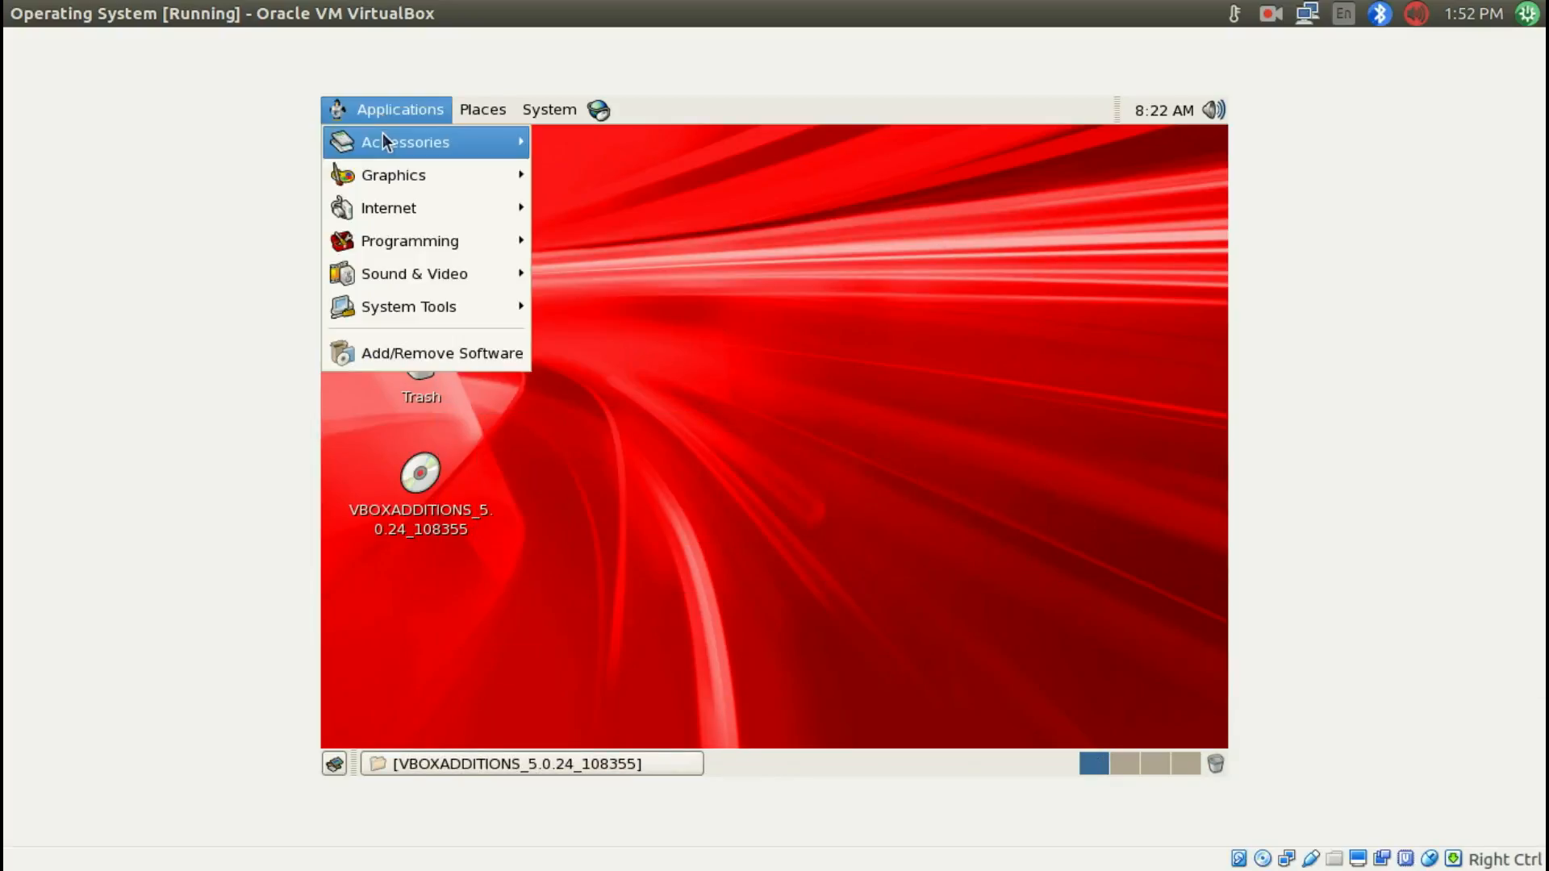
mouse_move(384, 141)
click(606, 341)
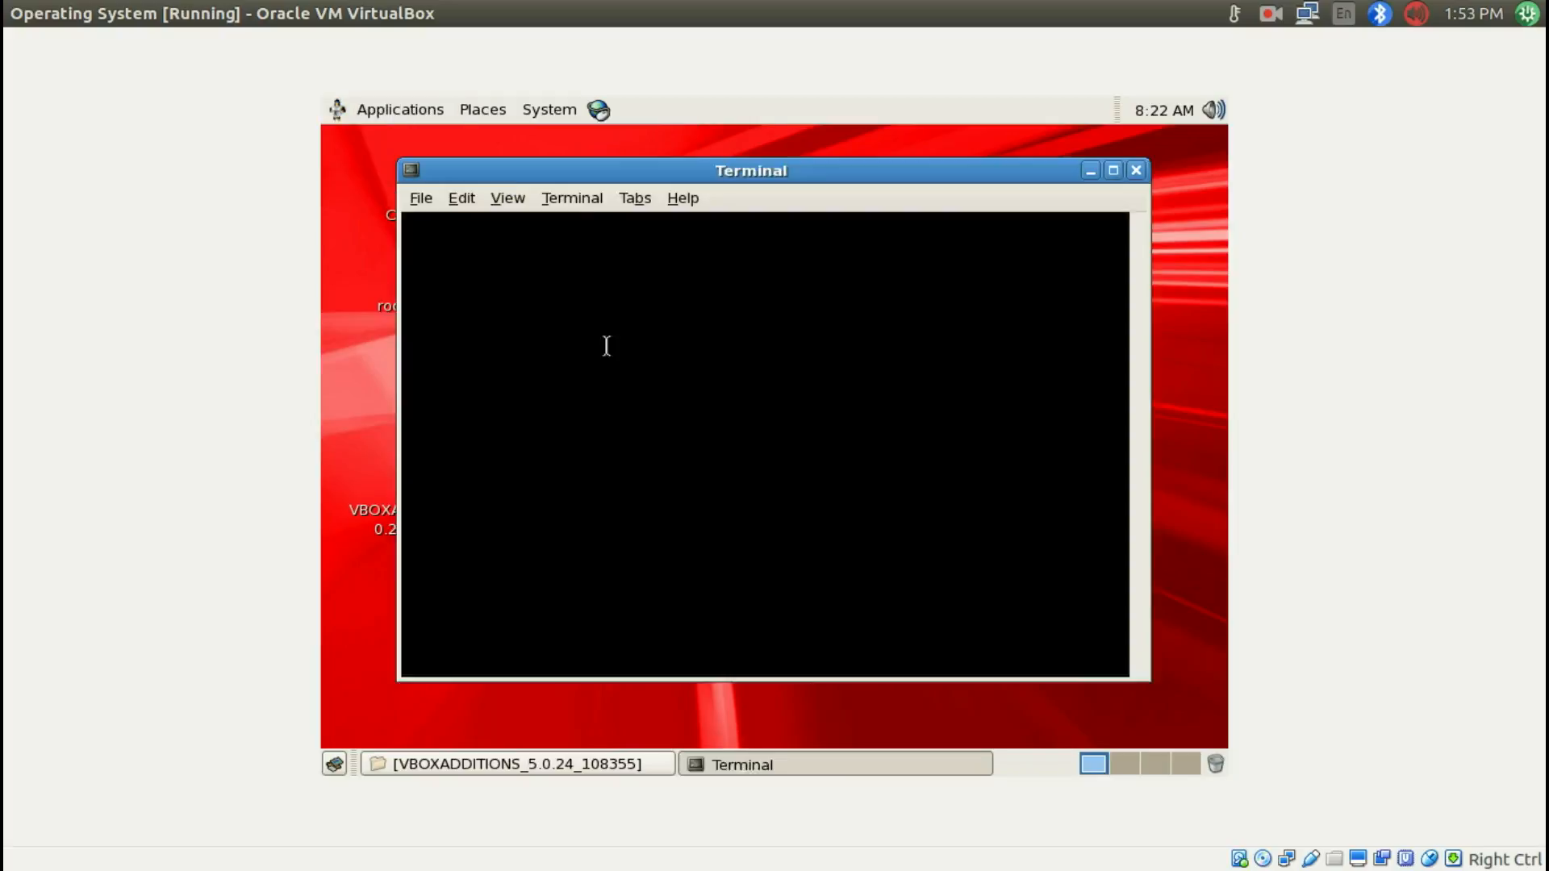
Step: Change to the /media directory and list its contents
text(cd /med)
key(Tab)
key(Return)
text(lhost)
key(Return)
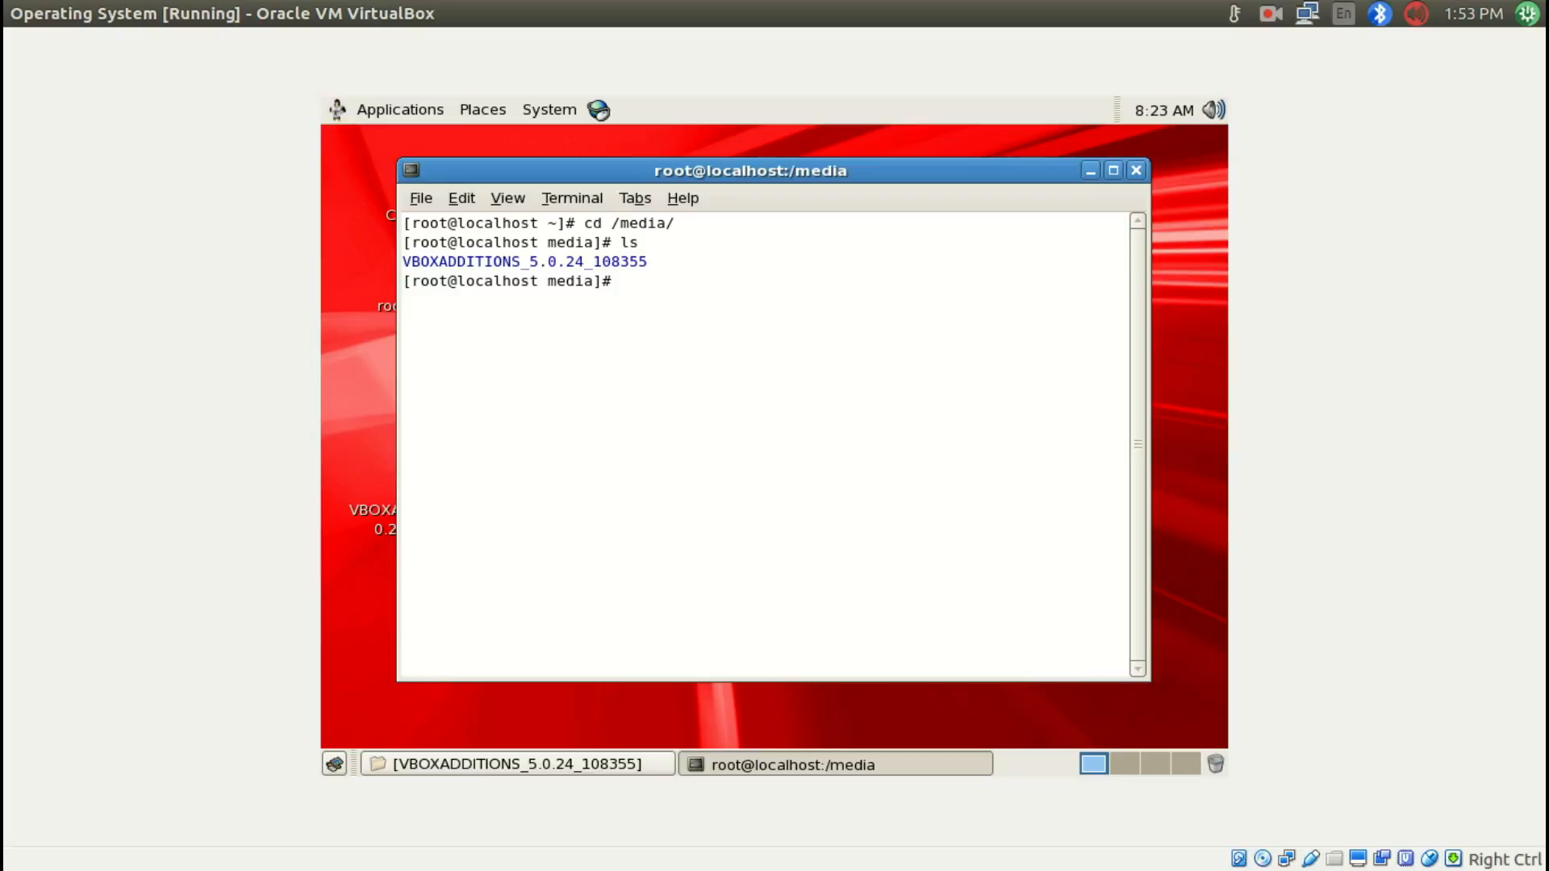
Step: Enter the VBOXADDITIONS_5.0.24_108355 directory and list its files with ls -ltr in a maximized terminal
text(cd V)
key(Tab)
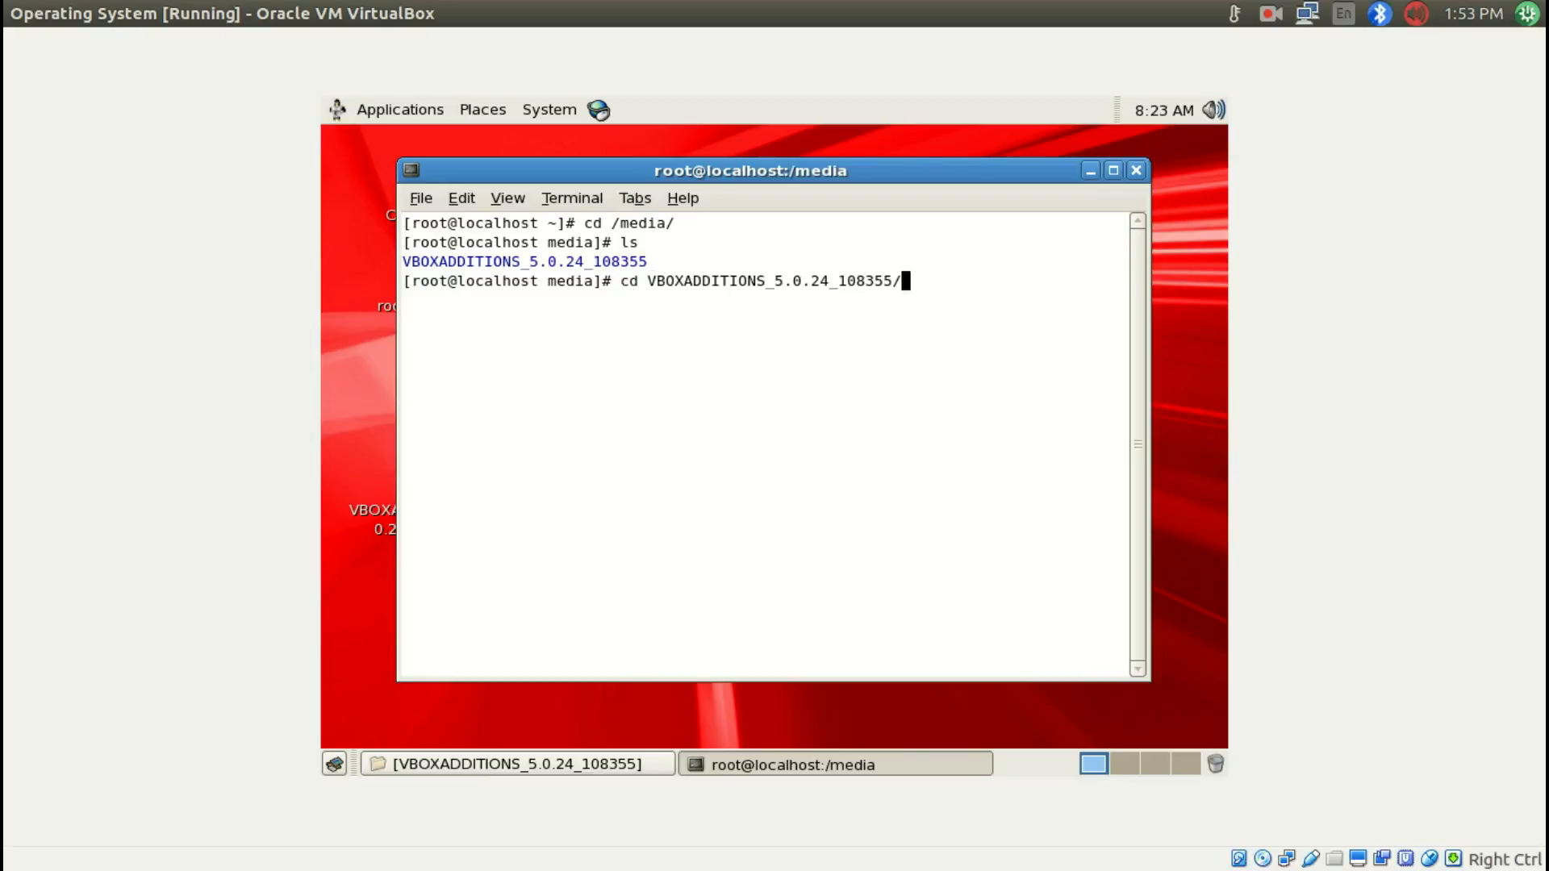
key(Return)
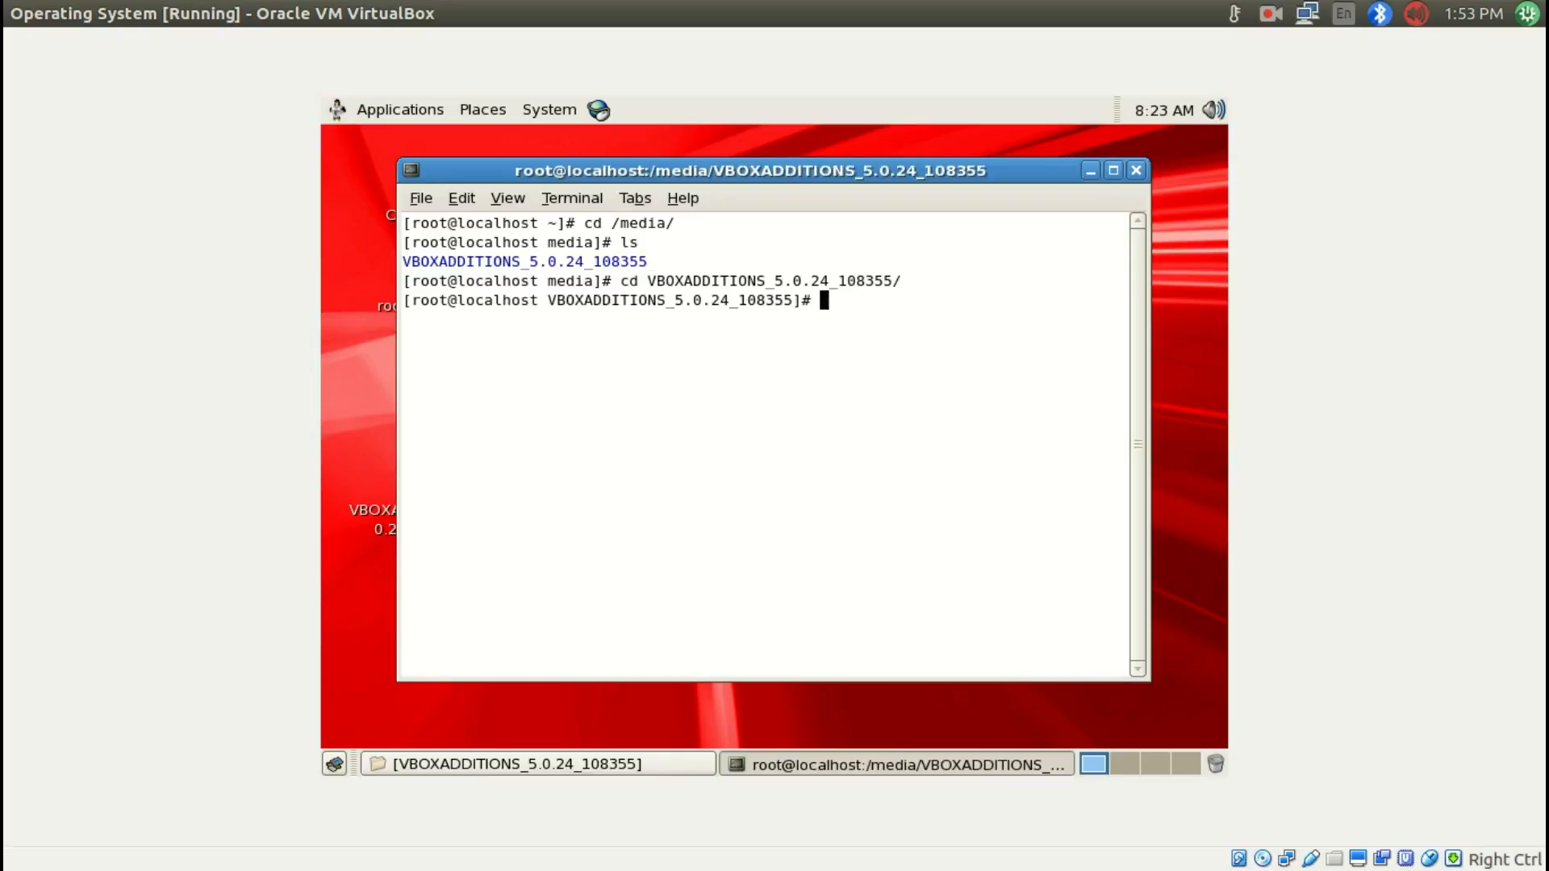
click(1113, 170)
text(ls -ltr)
key(Return)
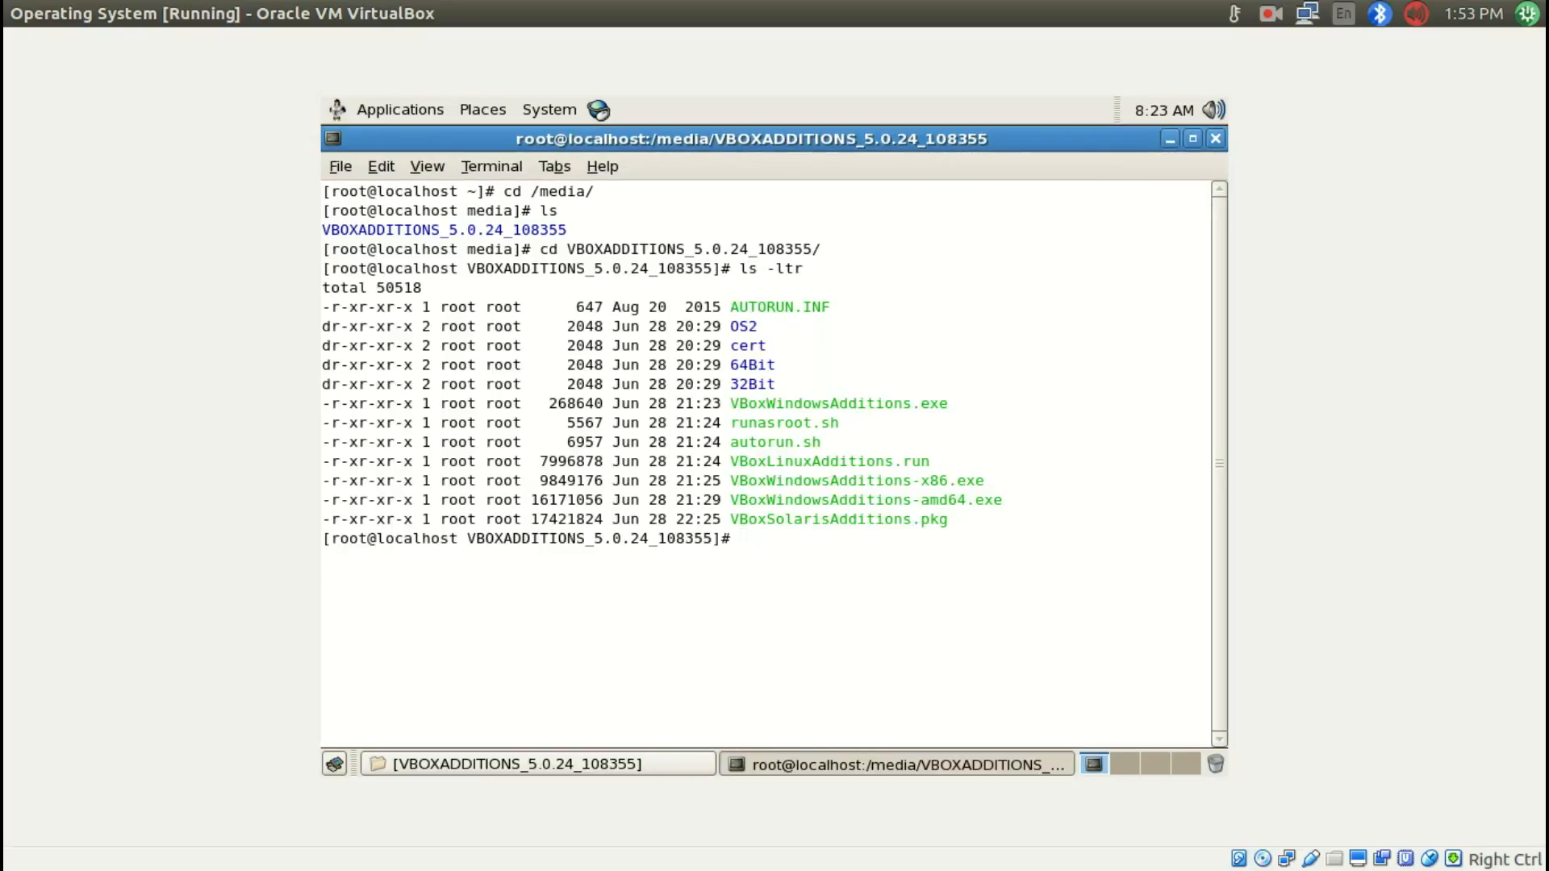
Step: Run ./VBoxLinuxAdditions.run to install the Guest Additions
double_click(835, 460)
key(super+c)
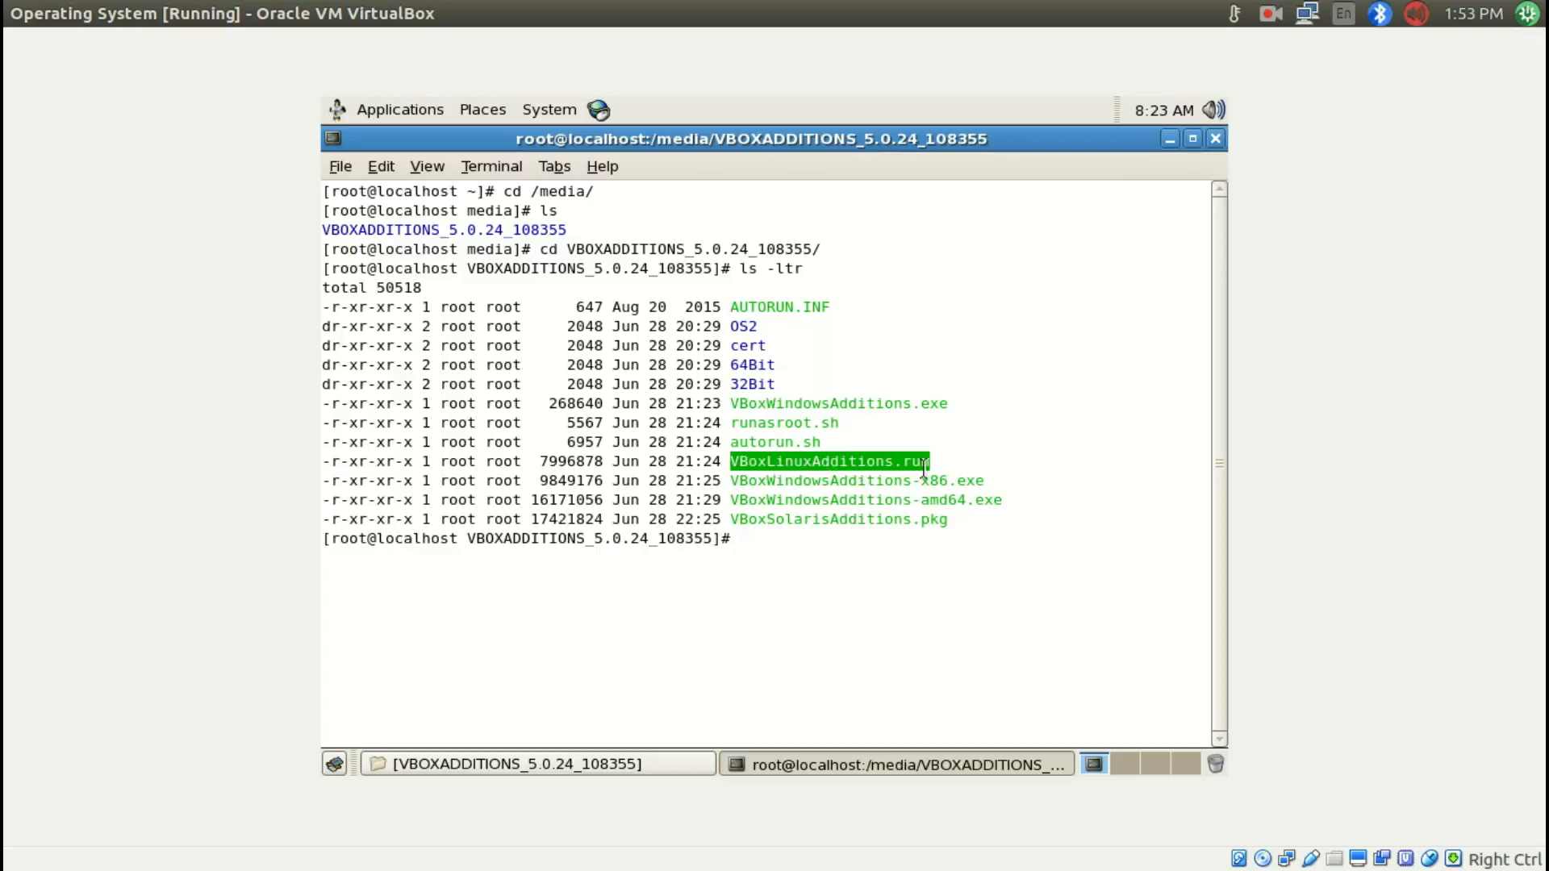
text(./)
middle_click(905, 467)
key(Return)
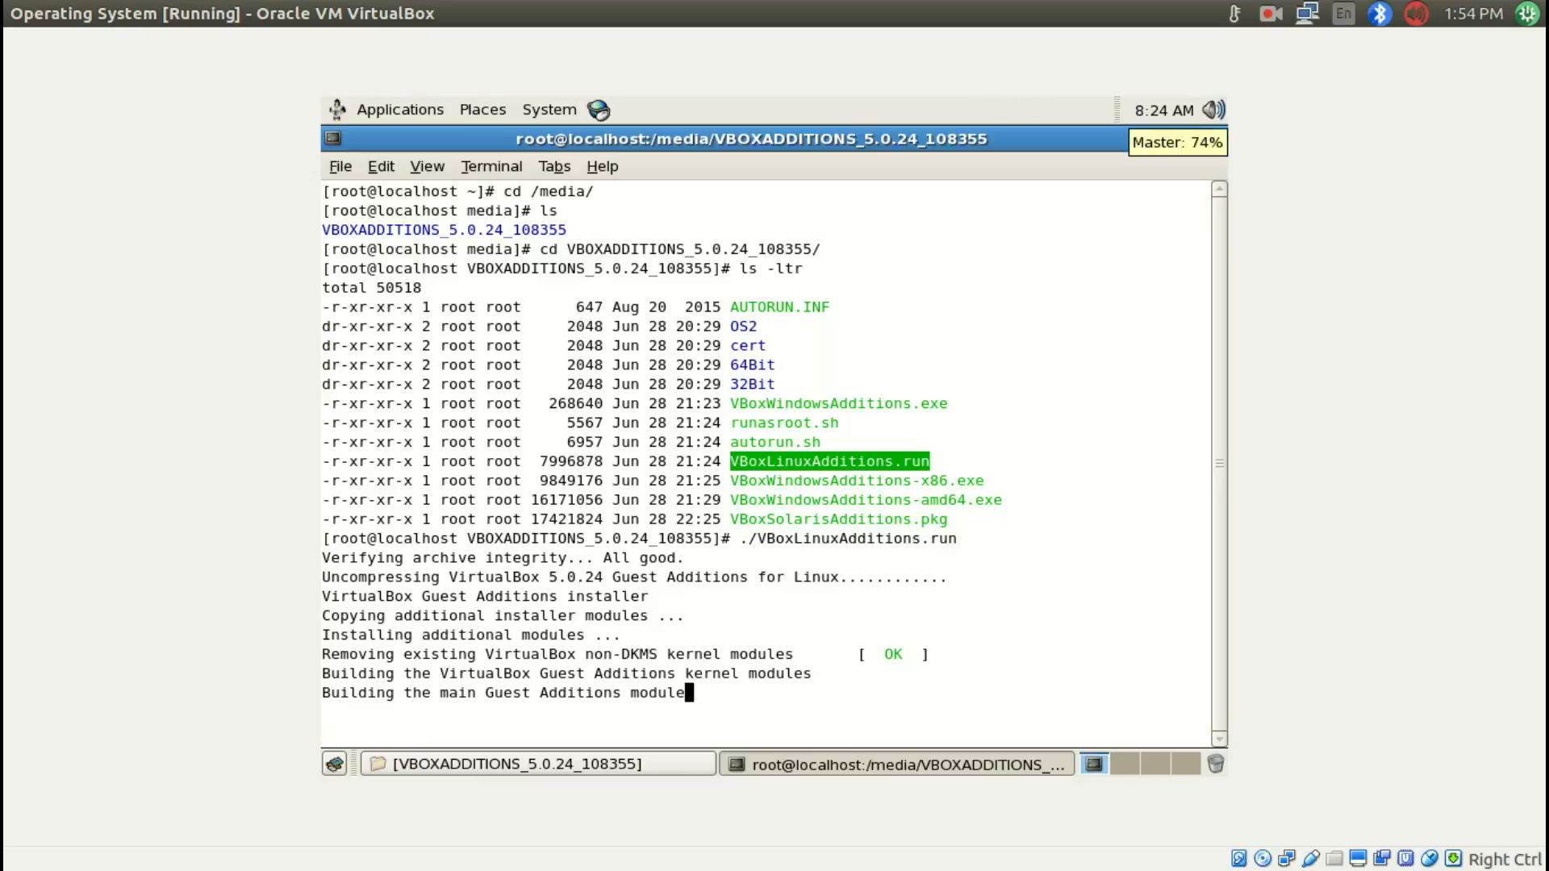
click(1417, 17)
click(1313, 92)
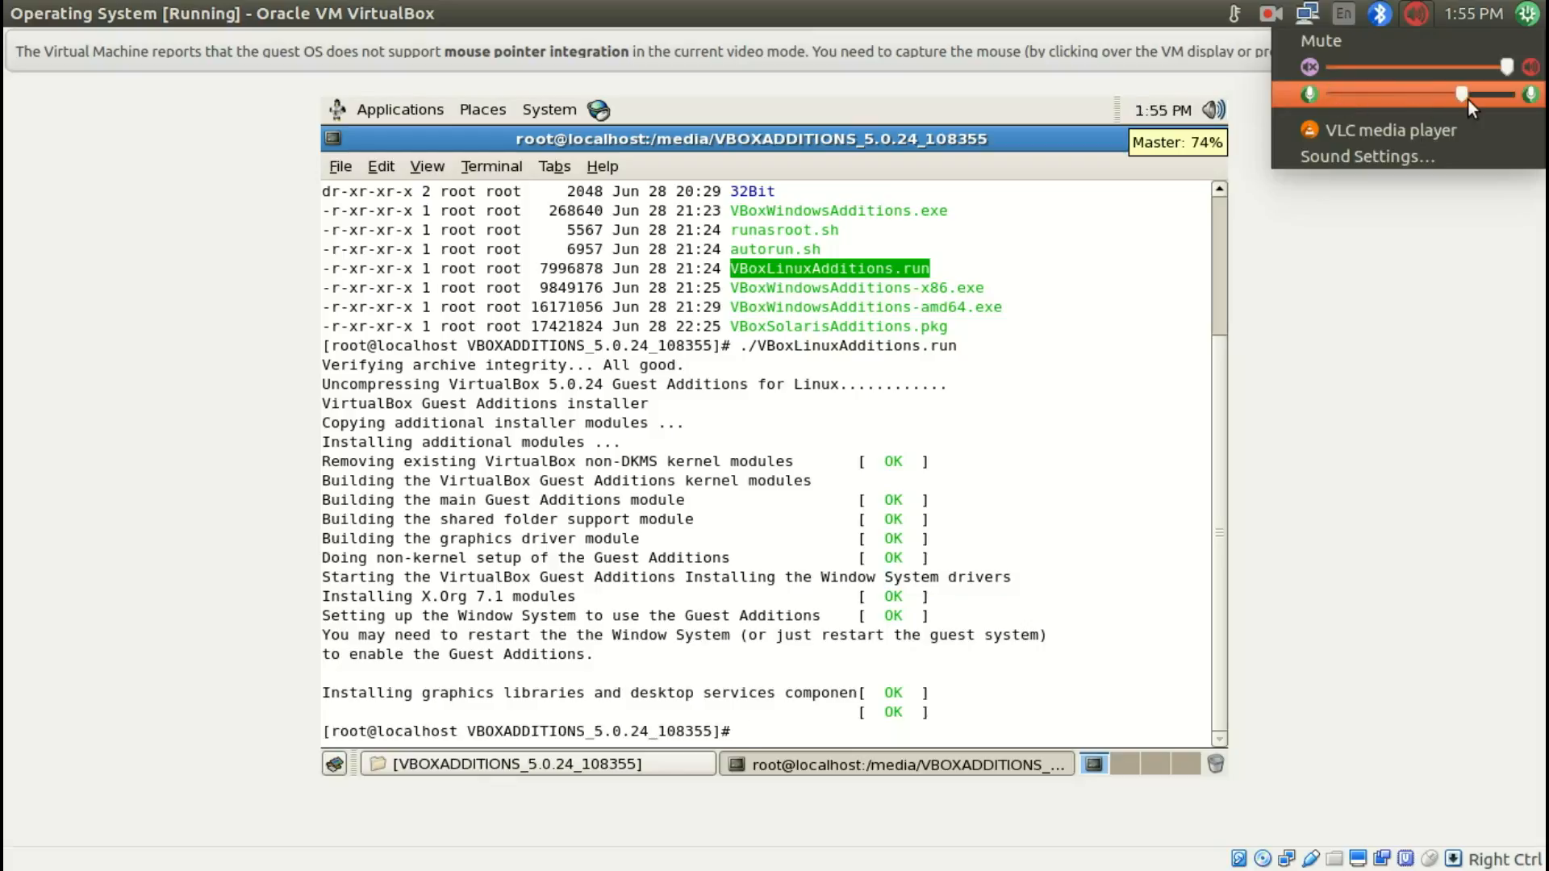
Step: Restart the guest's X window system
click(1086, 360)
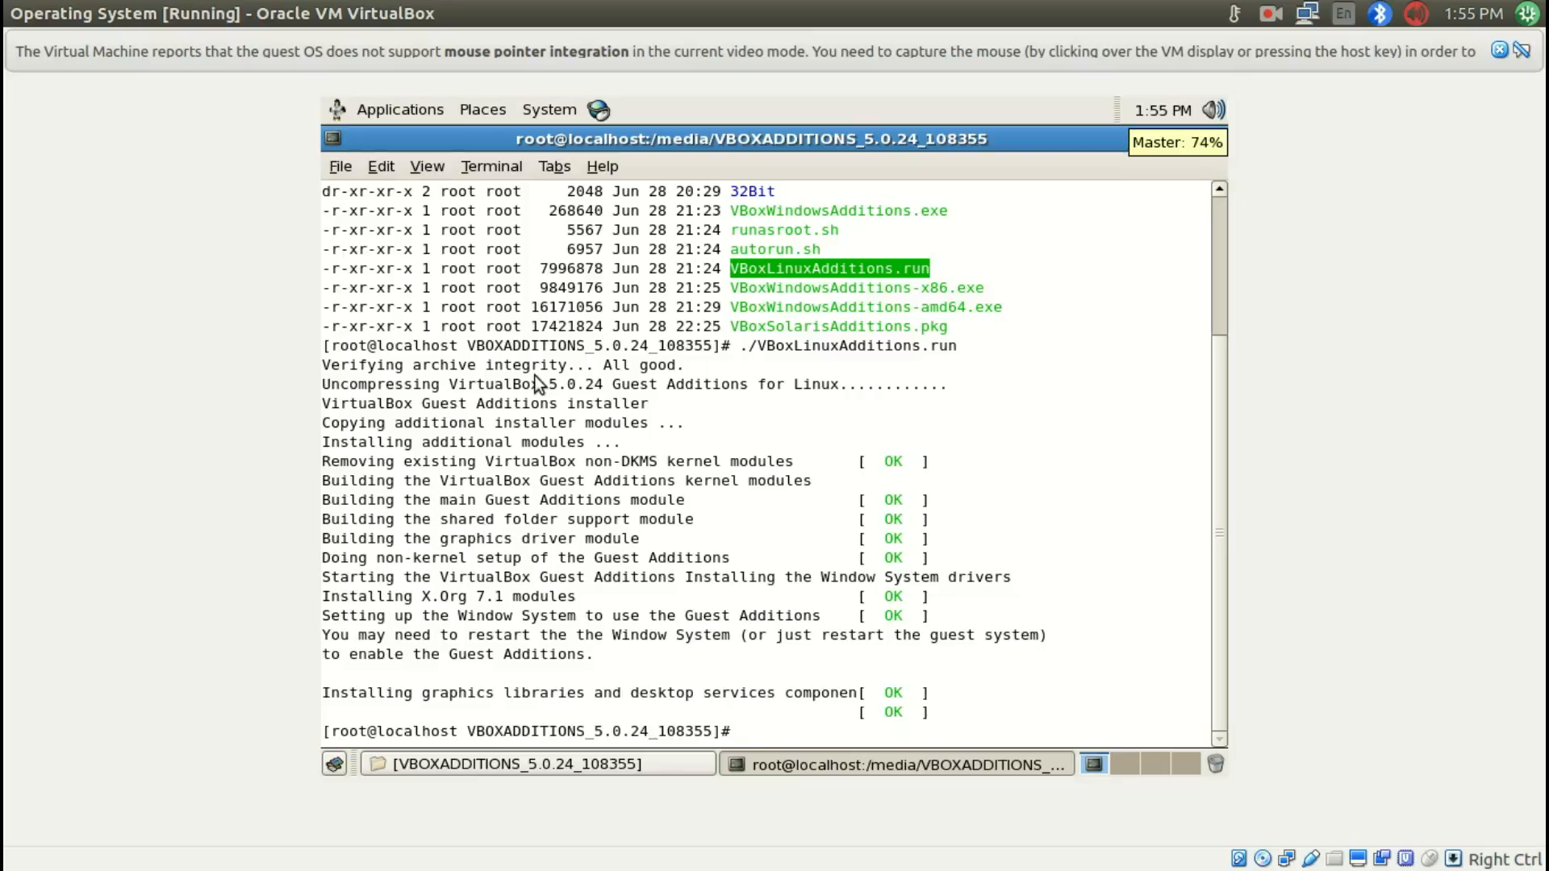
key(ctrl+alt+BackSpace)
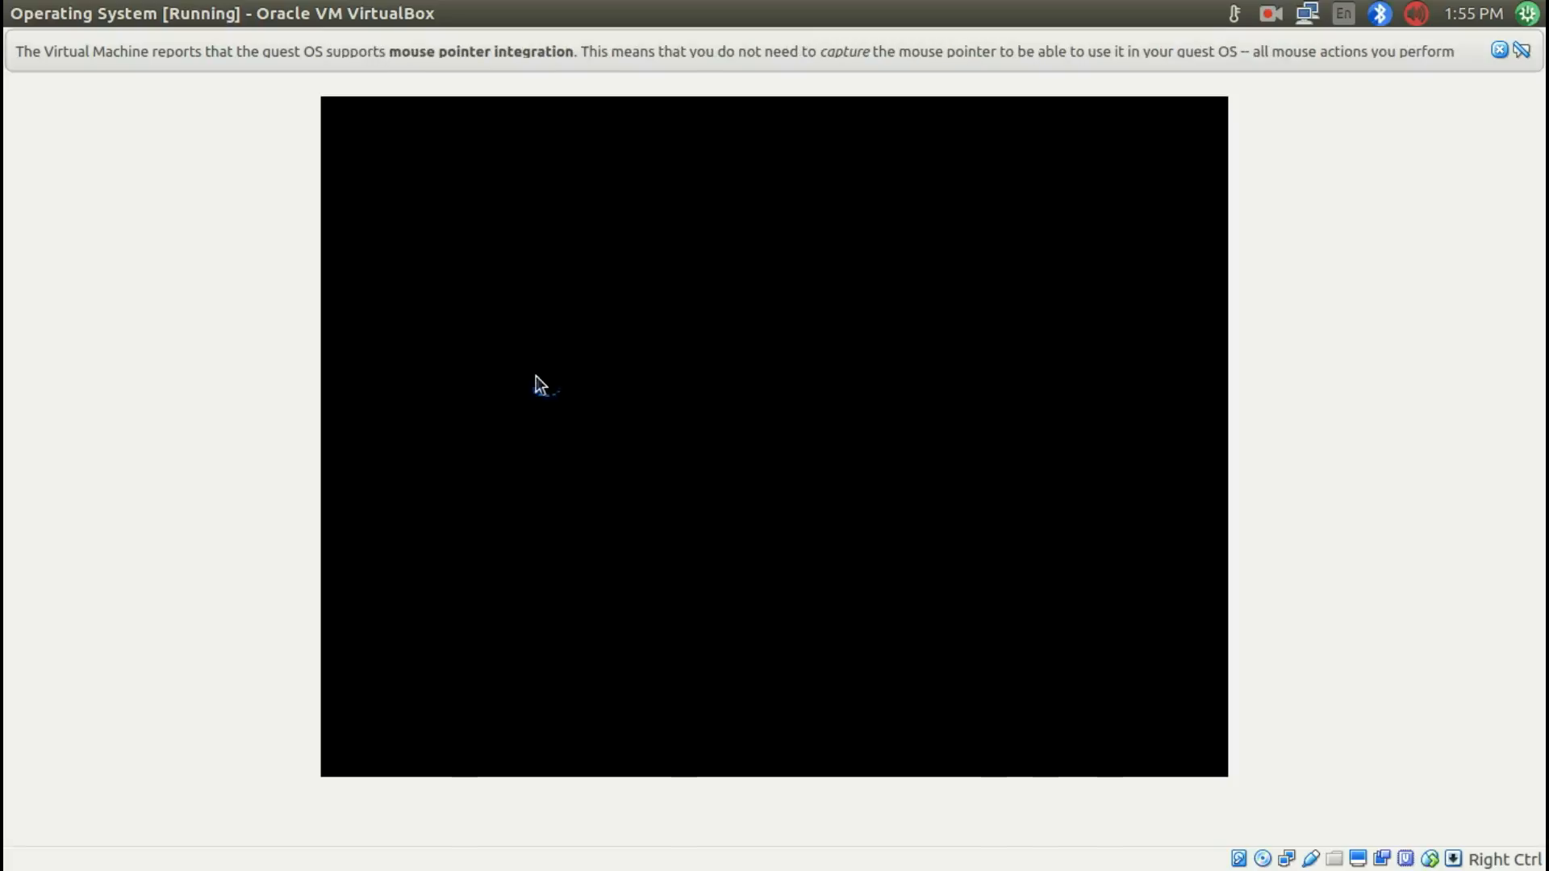
Step: Log back in as root with the root password
text(root)
key(Return)
text(oracle)
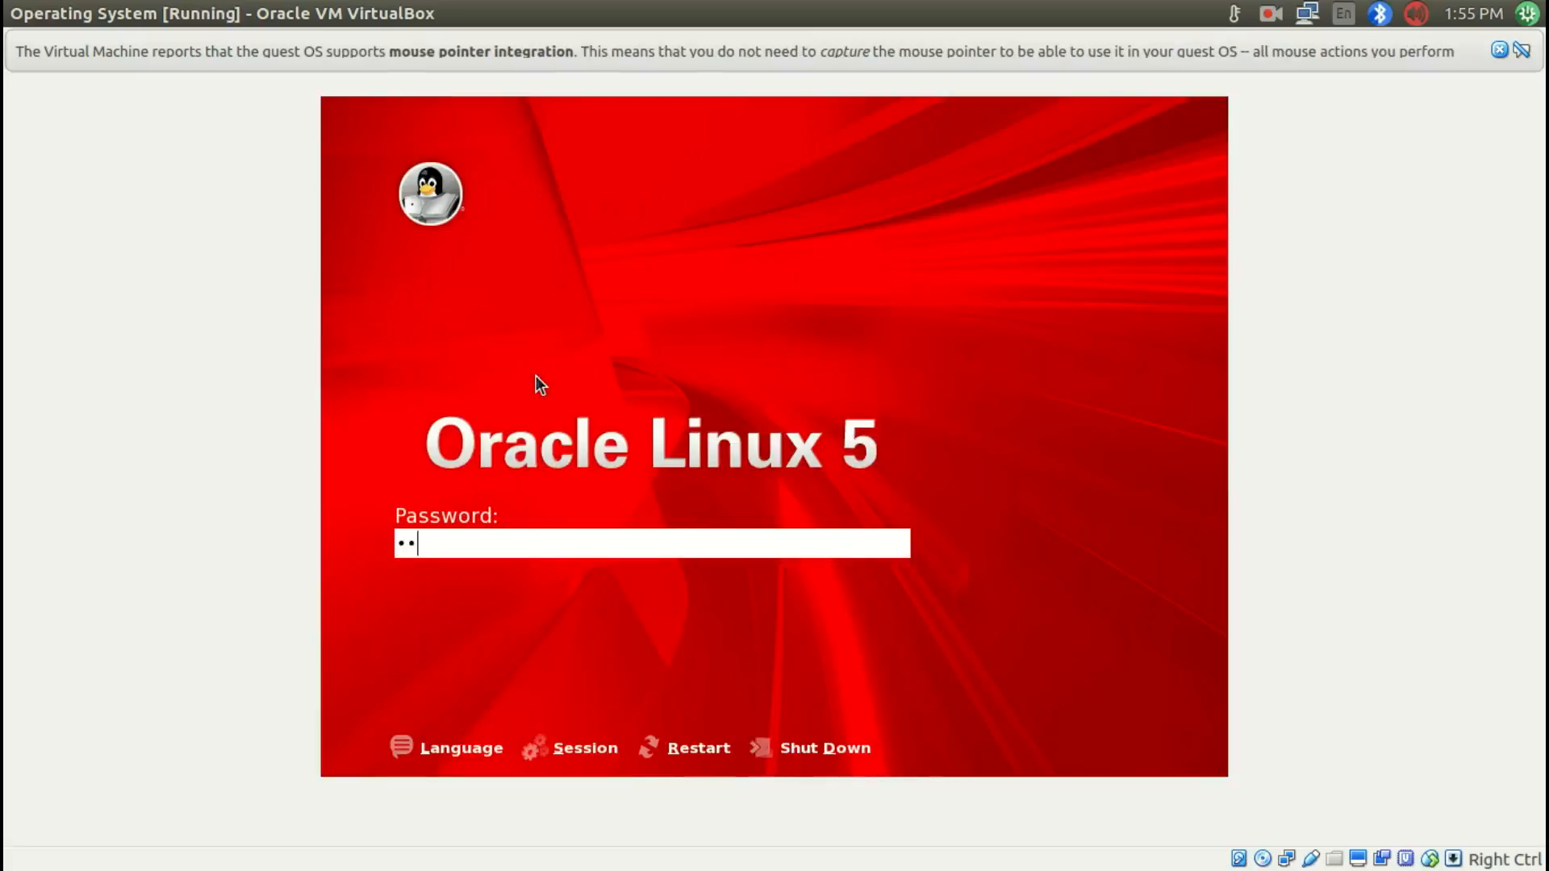
key(Return)
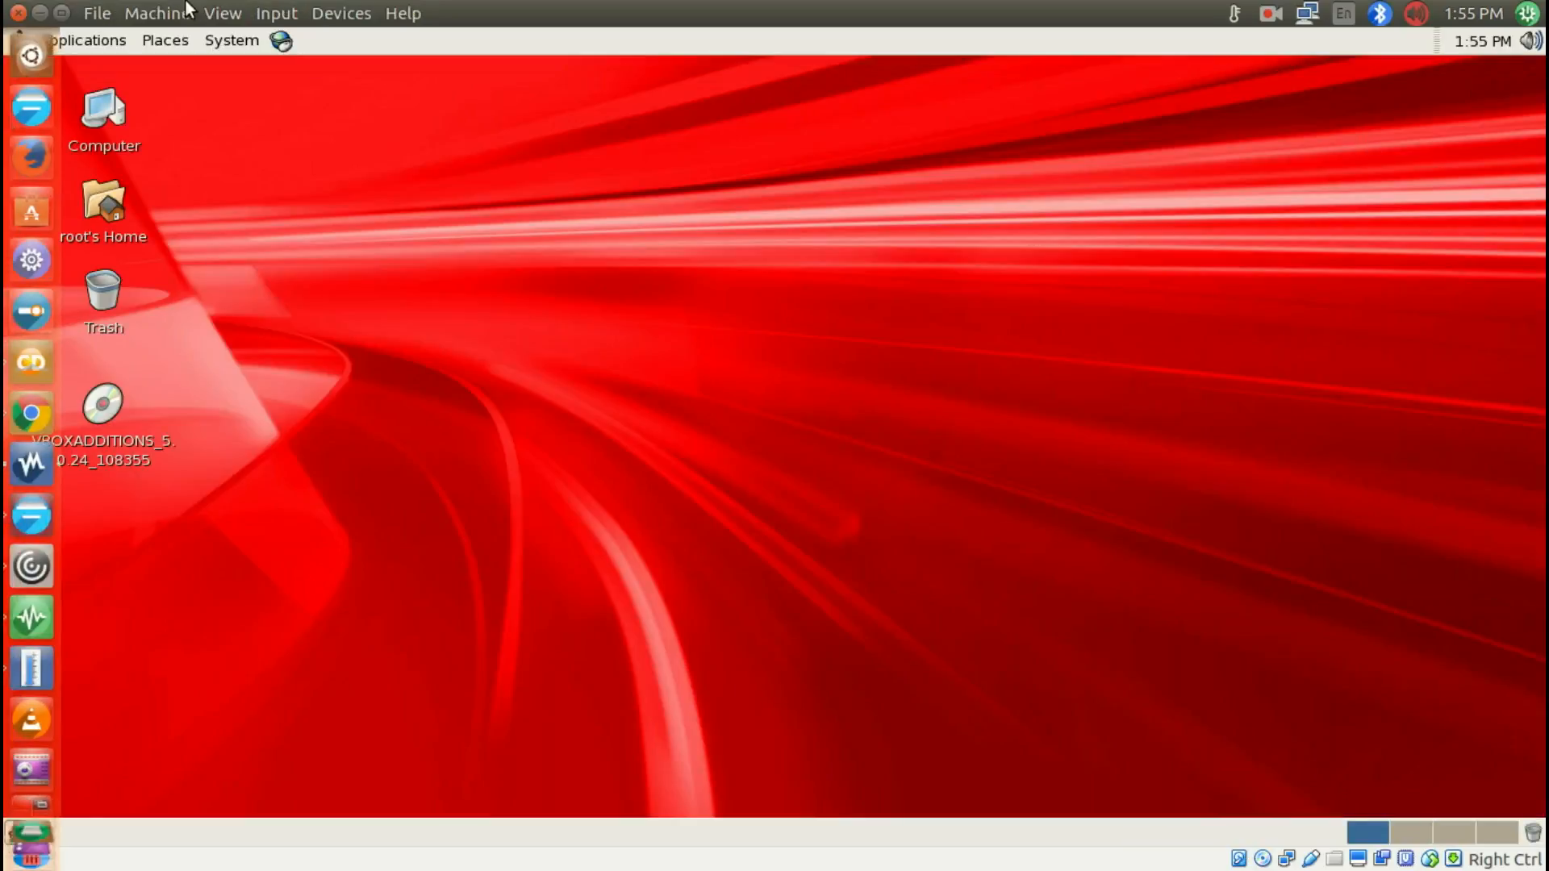
Step: Open the running VM's settings and set both Shared Clipboard and Drag'n'Drop to Bidirectional under General's advanced options
click(42, 13)
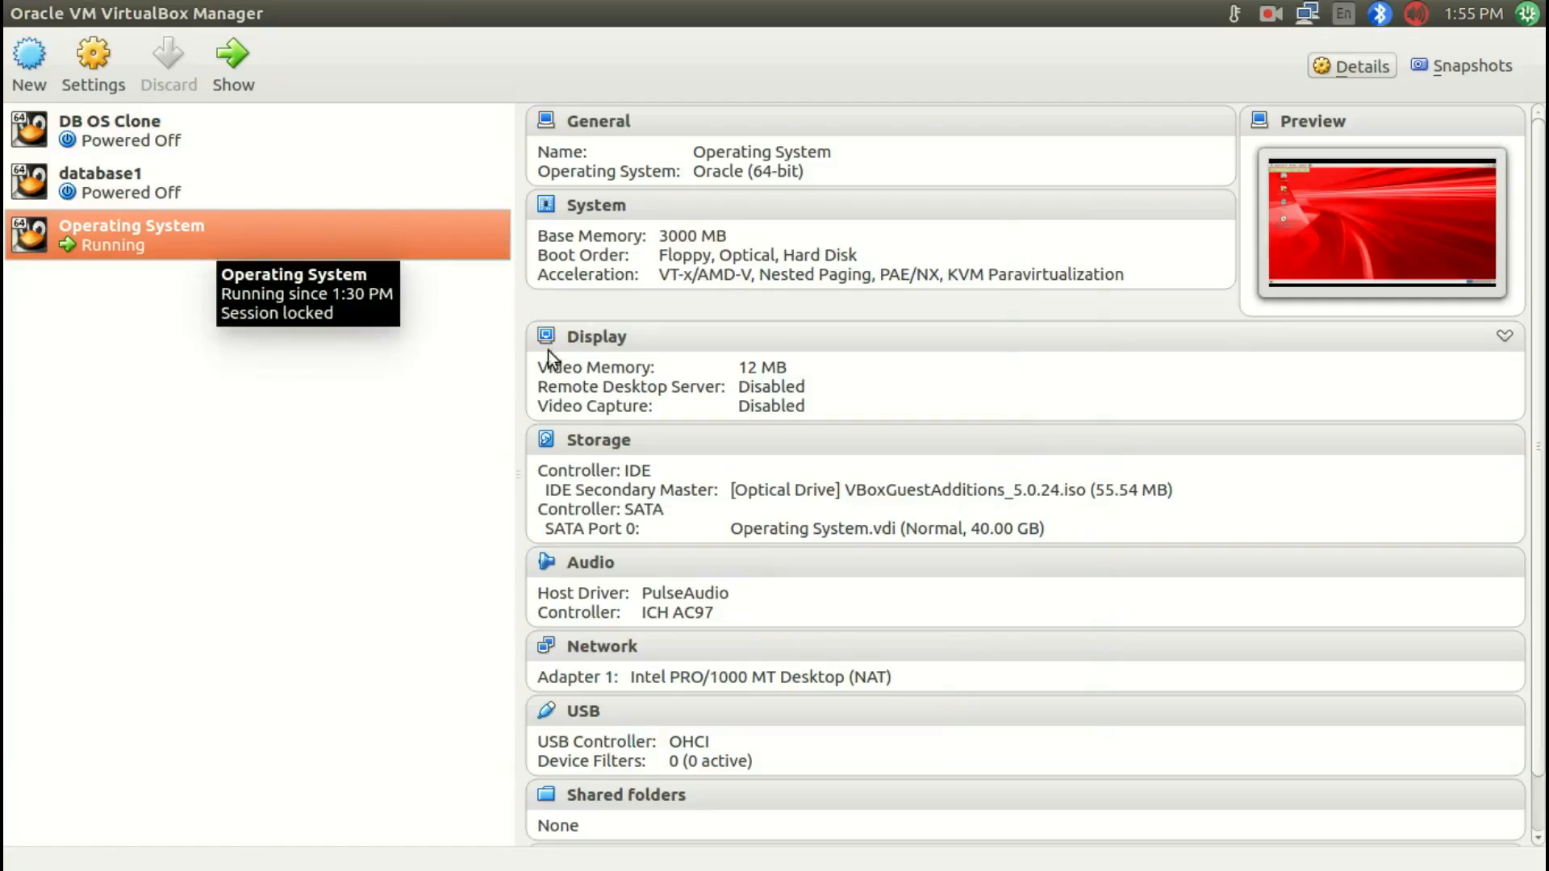
click(111, 66)
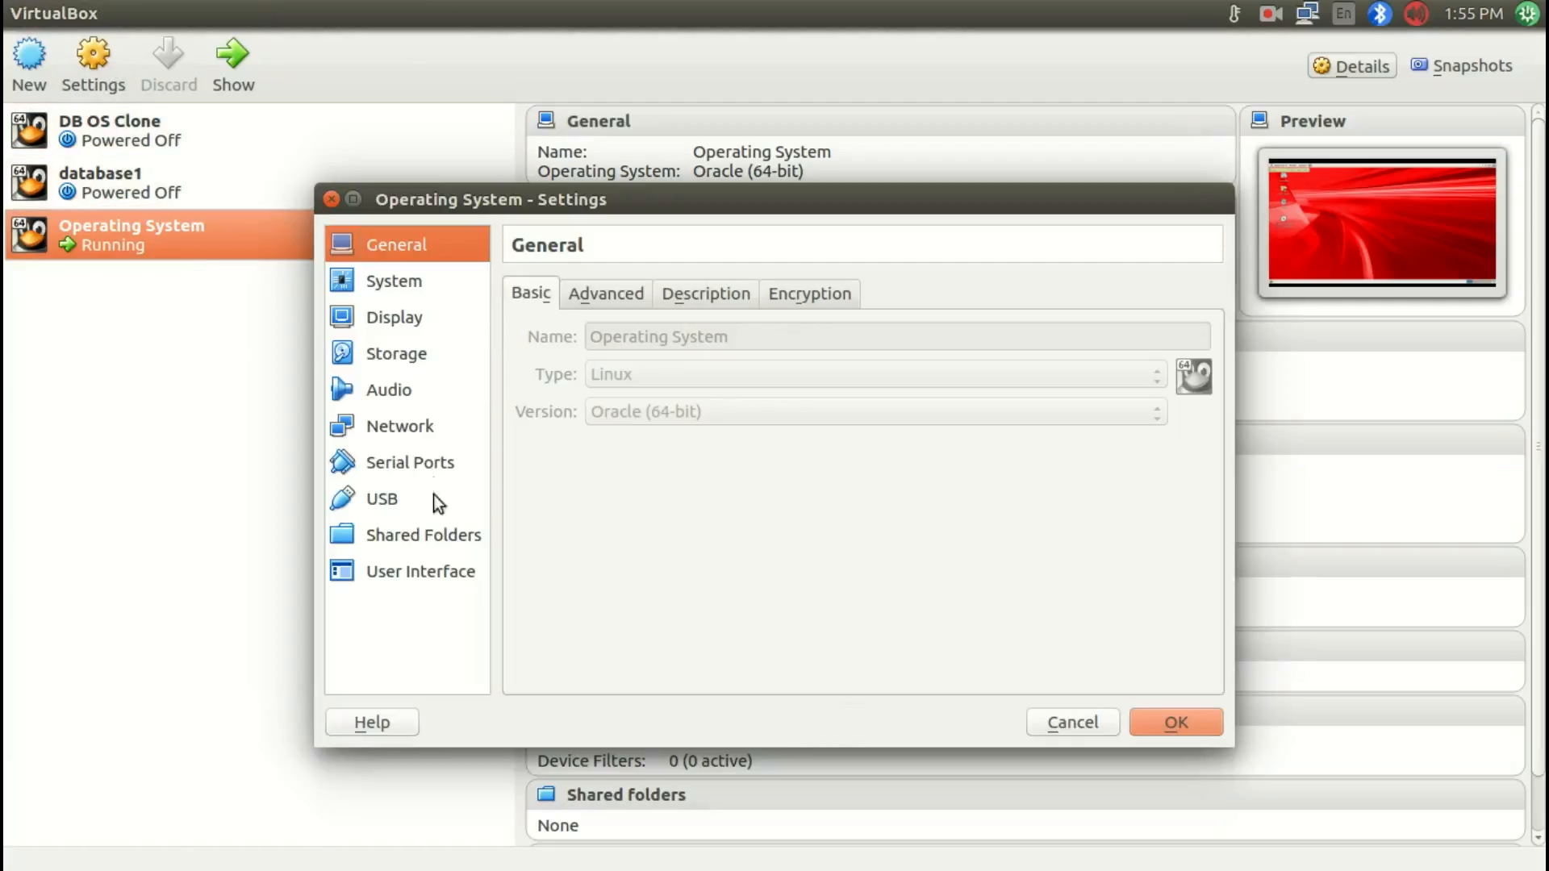
click(416, 576)
click(418, 535)
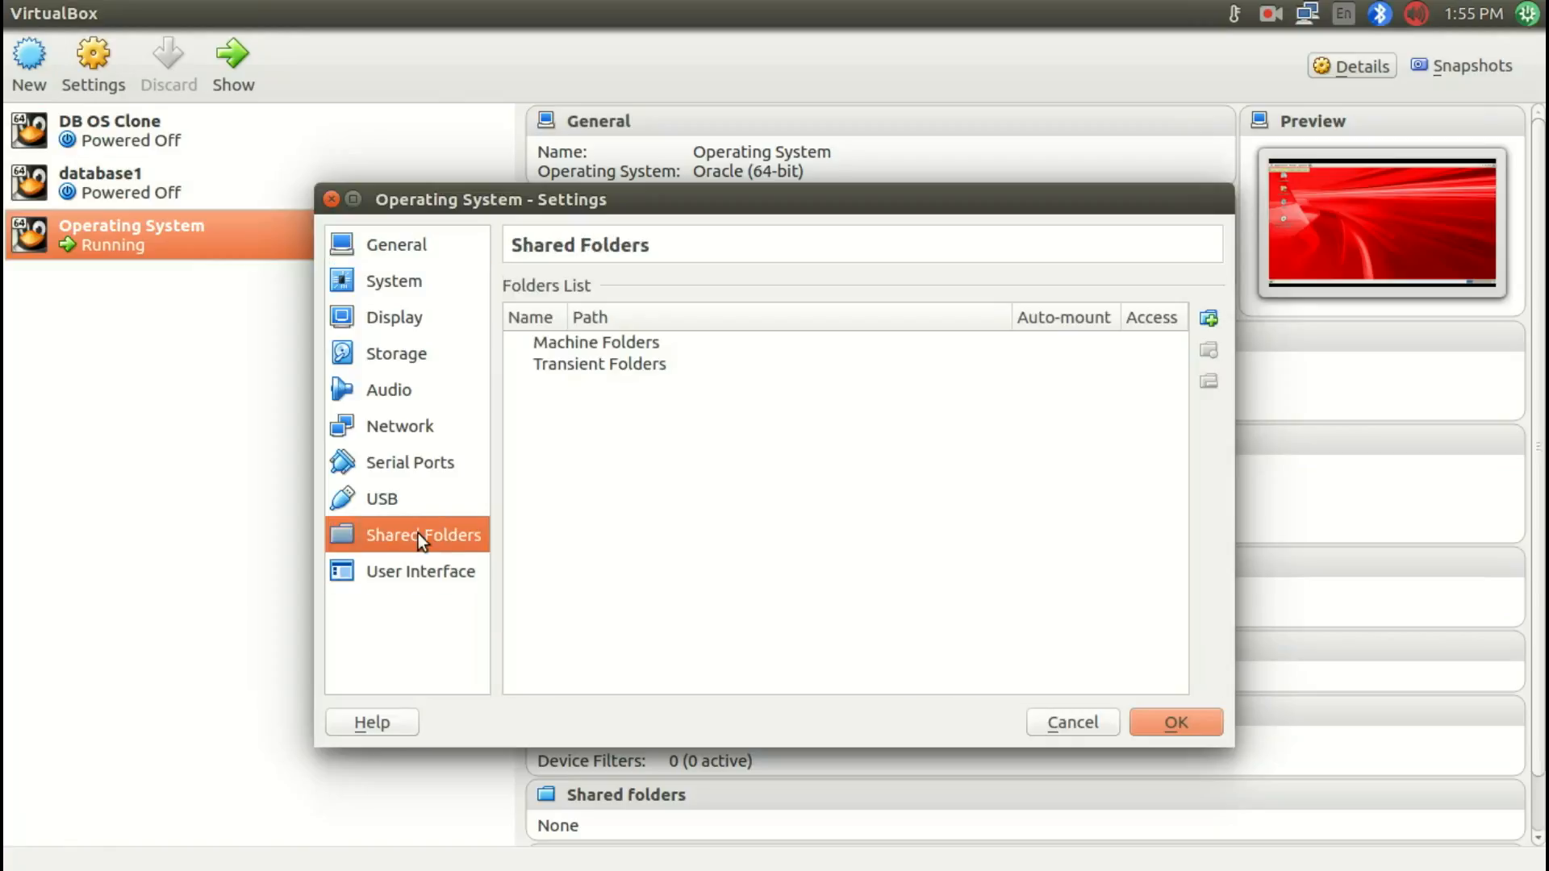
click(410, 497)
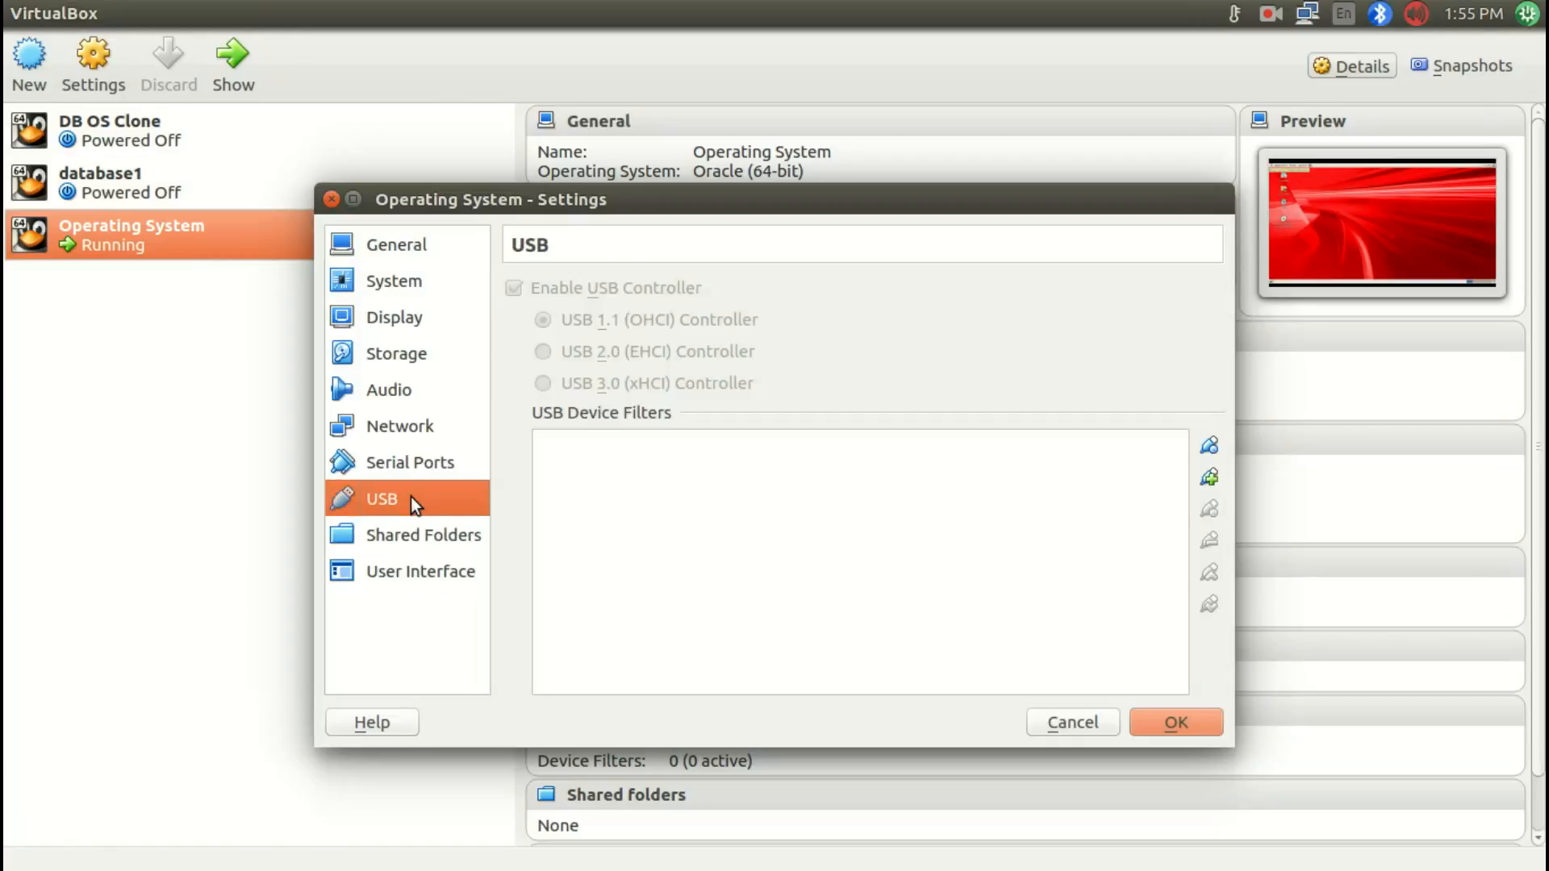
click(410, 244)
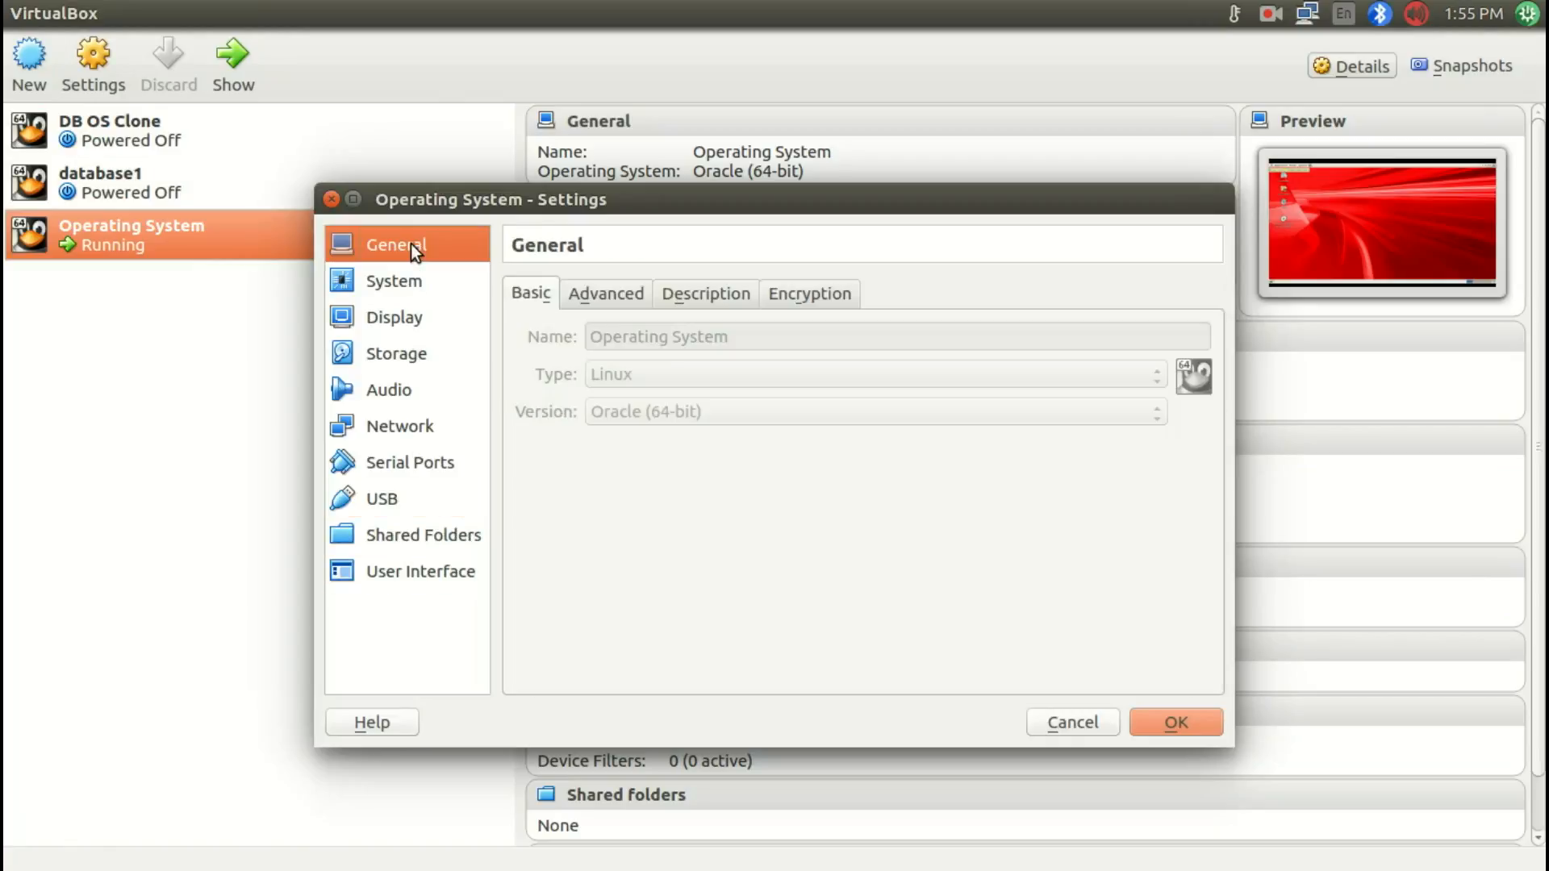
click(589, 295)
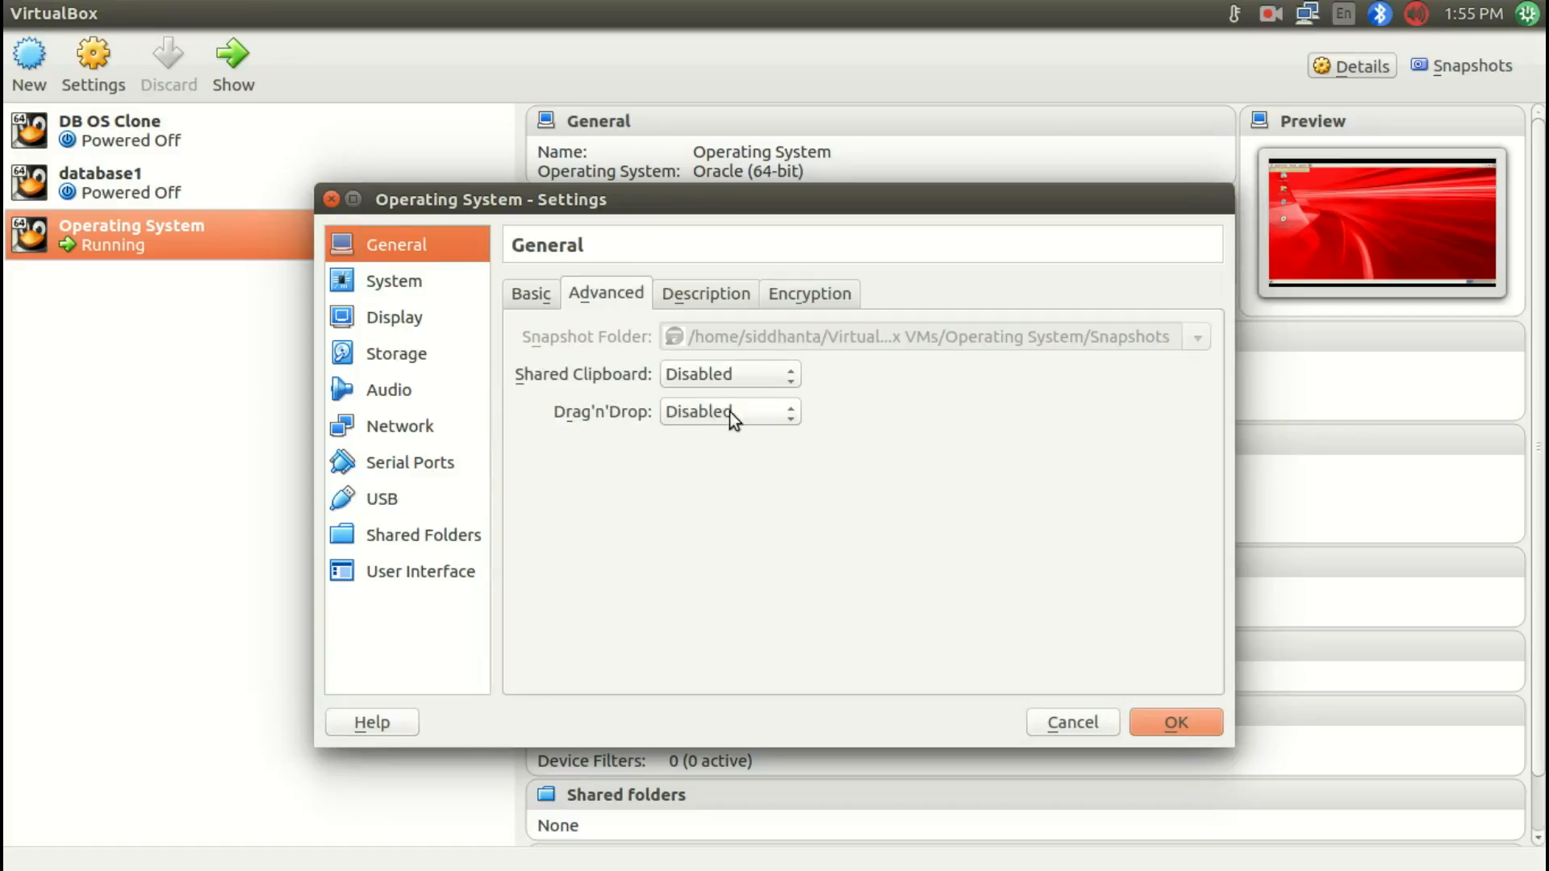
click(749, 374)
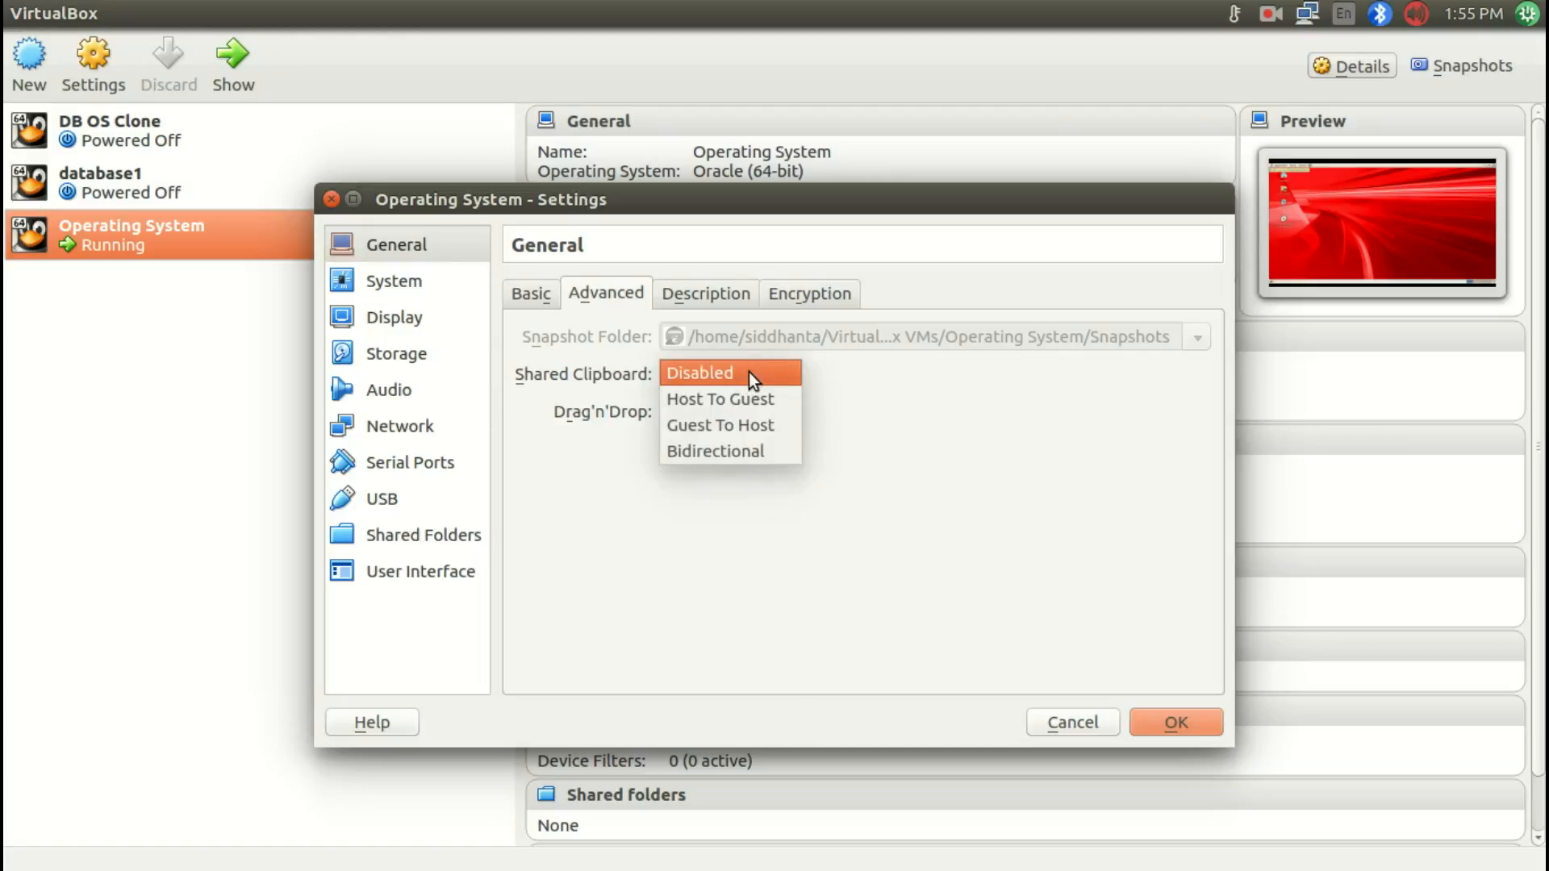
click(725, 450)
click(725, 413)
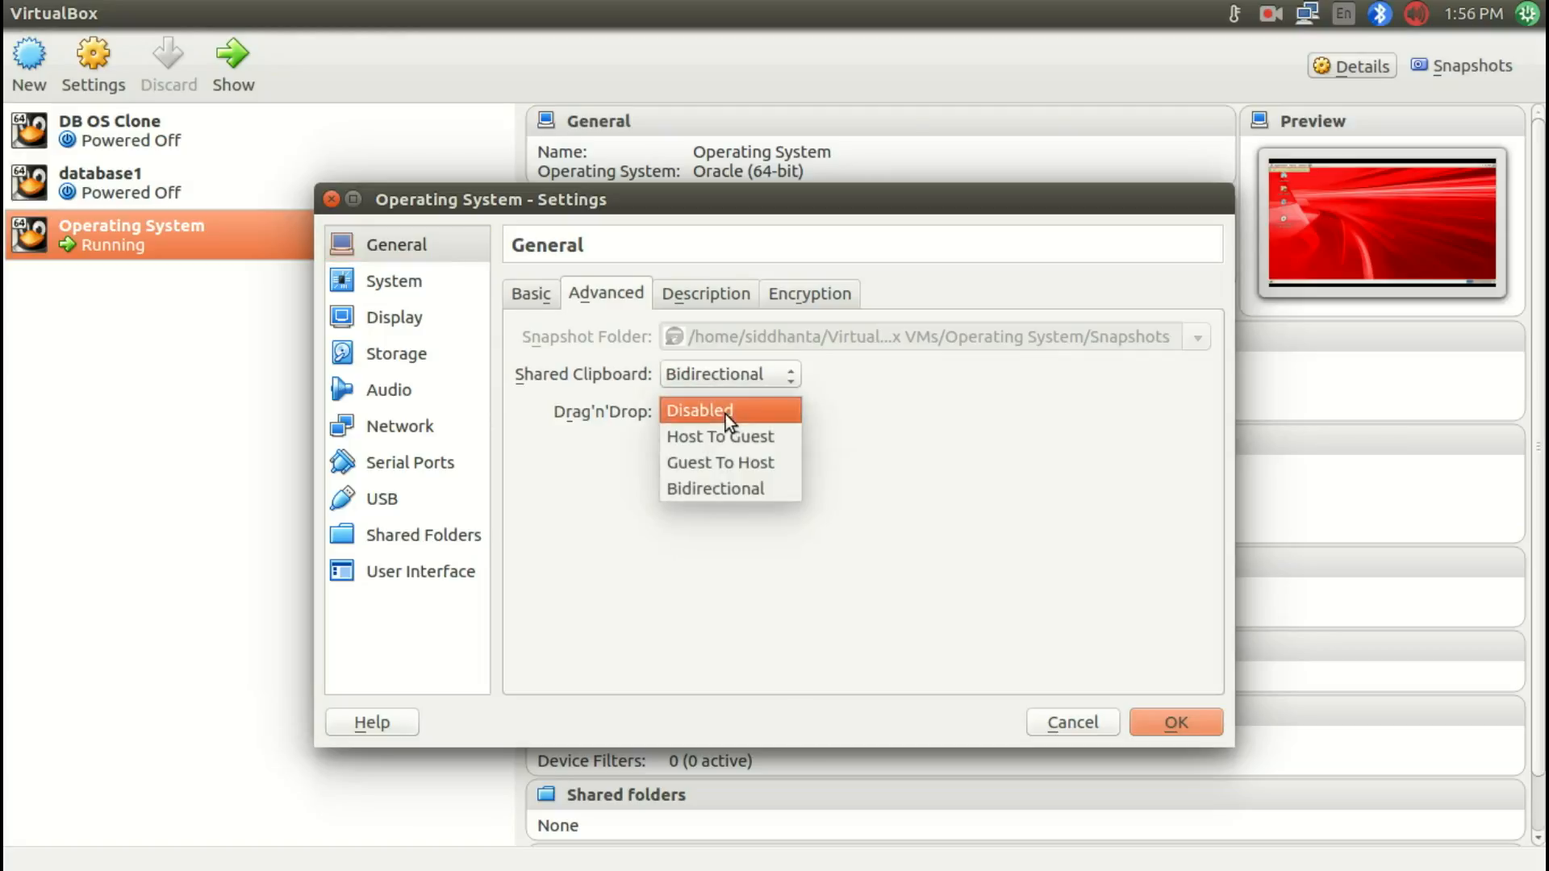
click(718, 489)
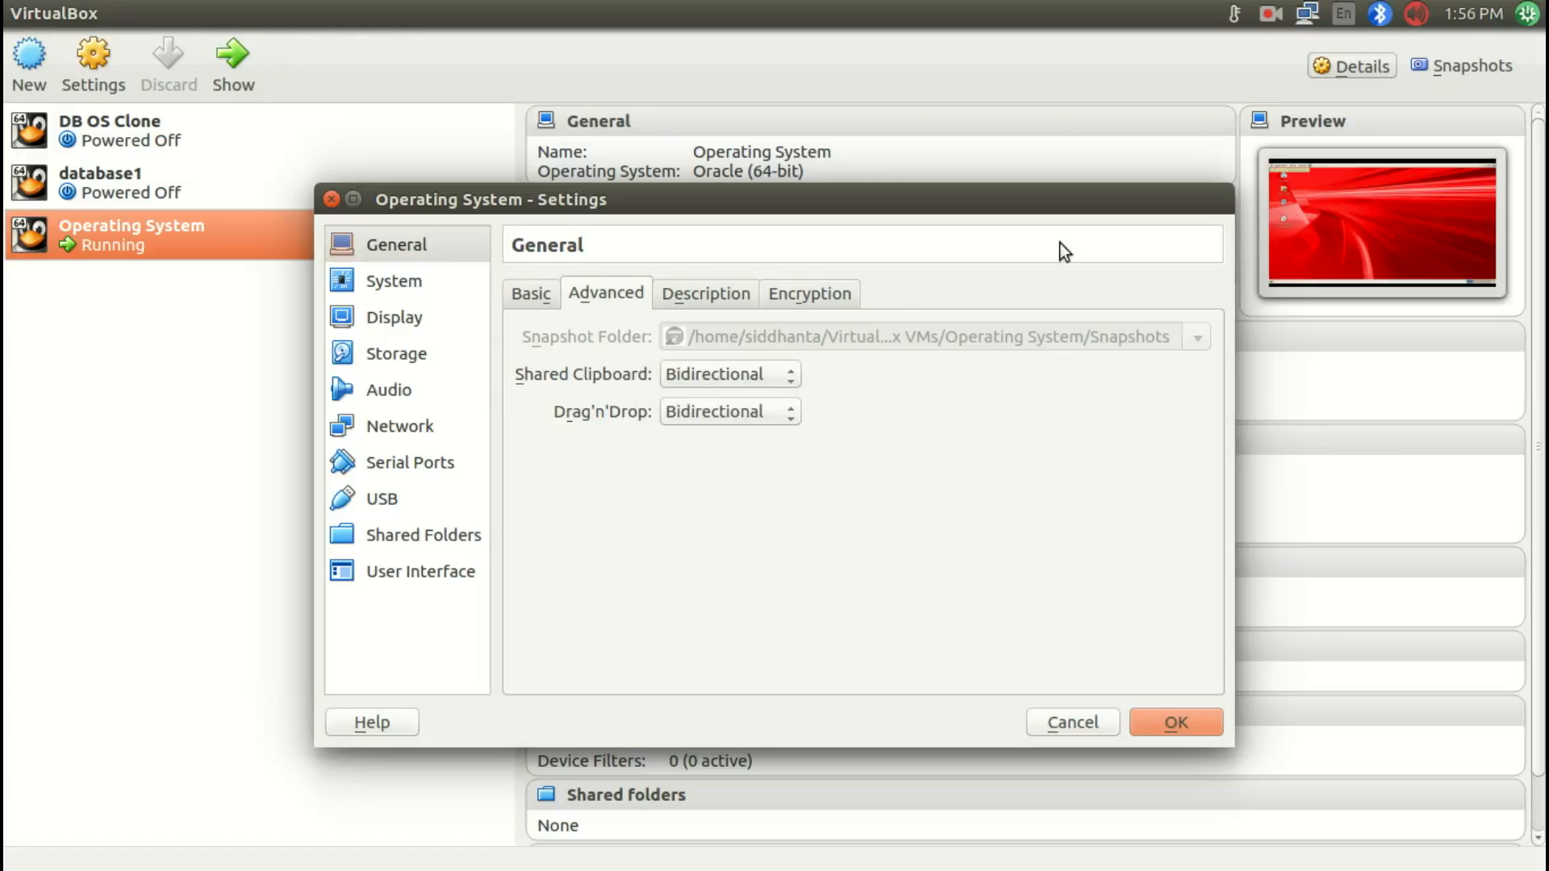
Step: Keep your own changes when asked to reload the machine settings, save them, and switch back to the running VM
key(super+w)
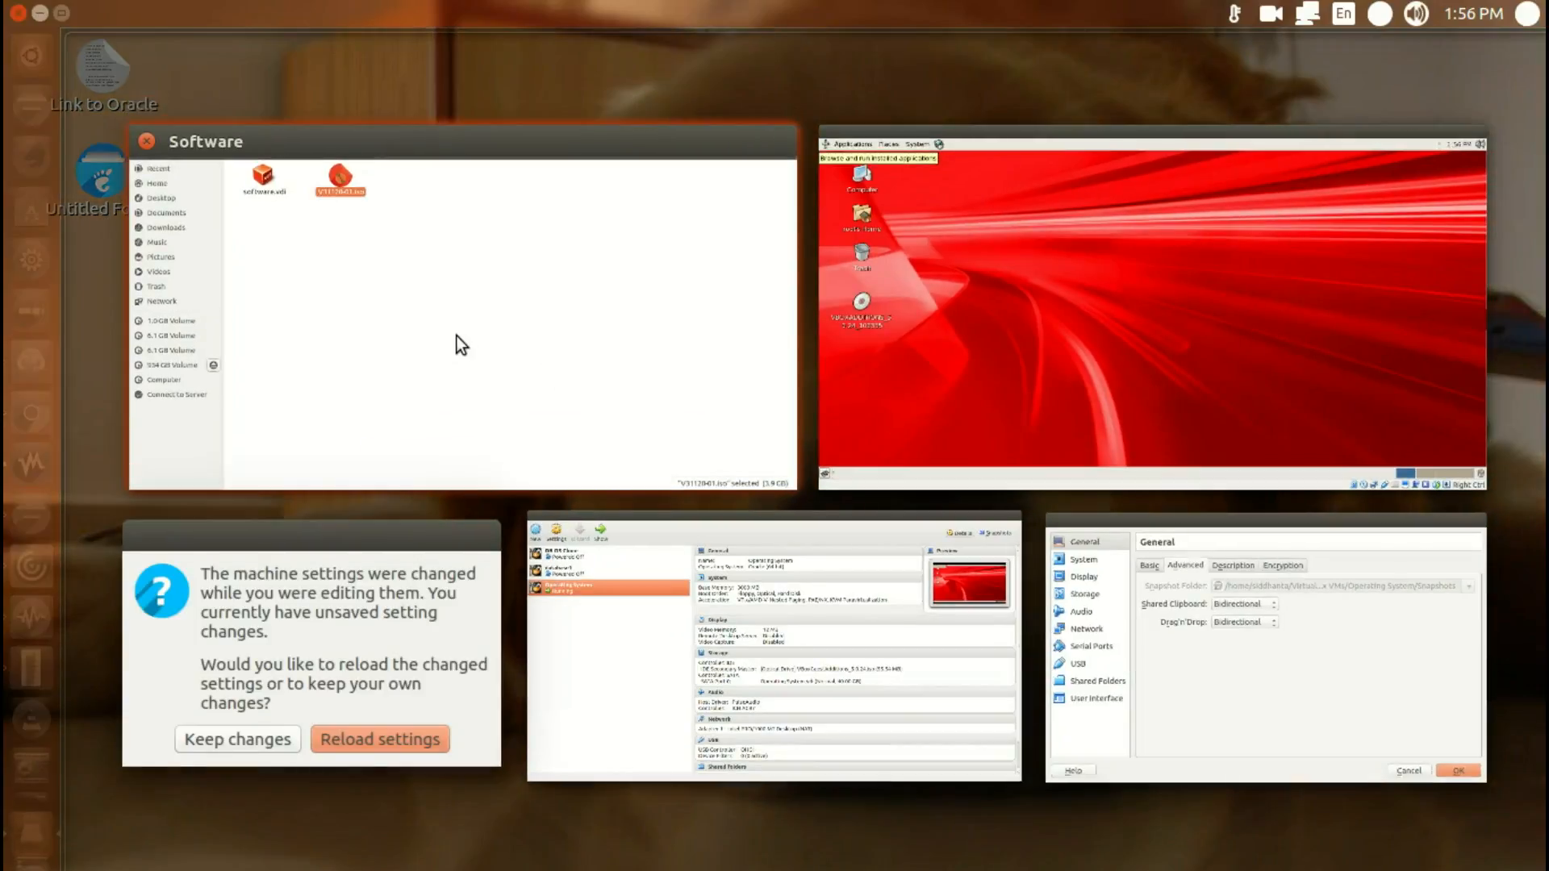
click(457, 335)
key(alt+Tab)
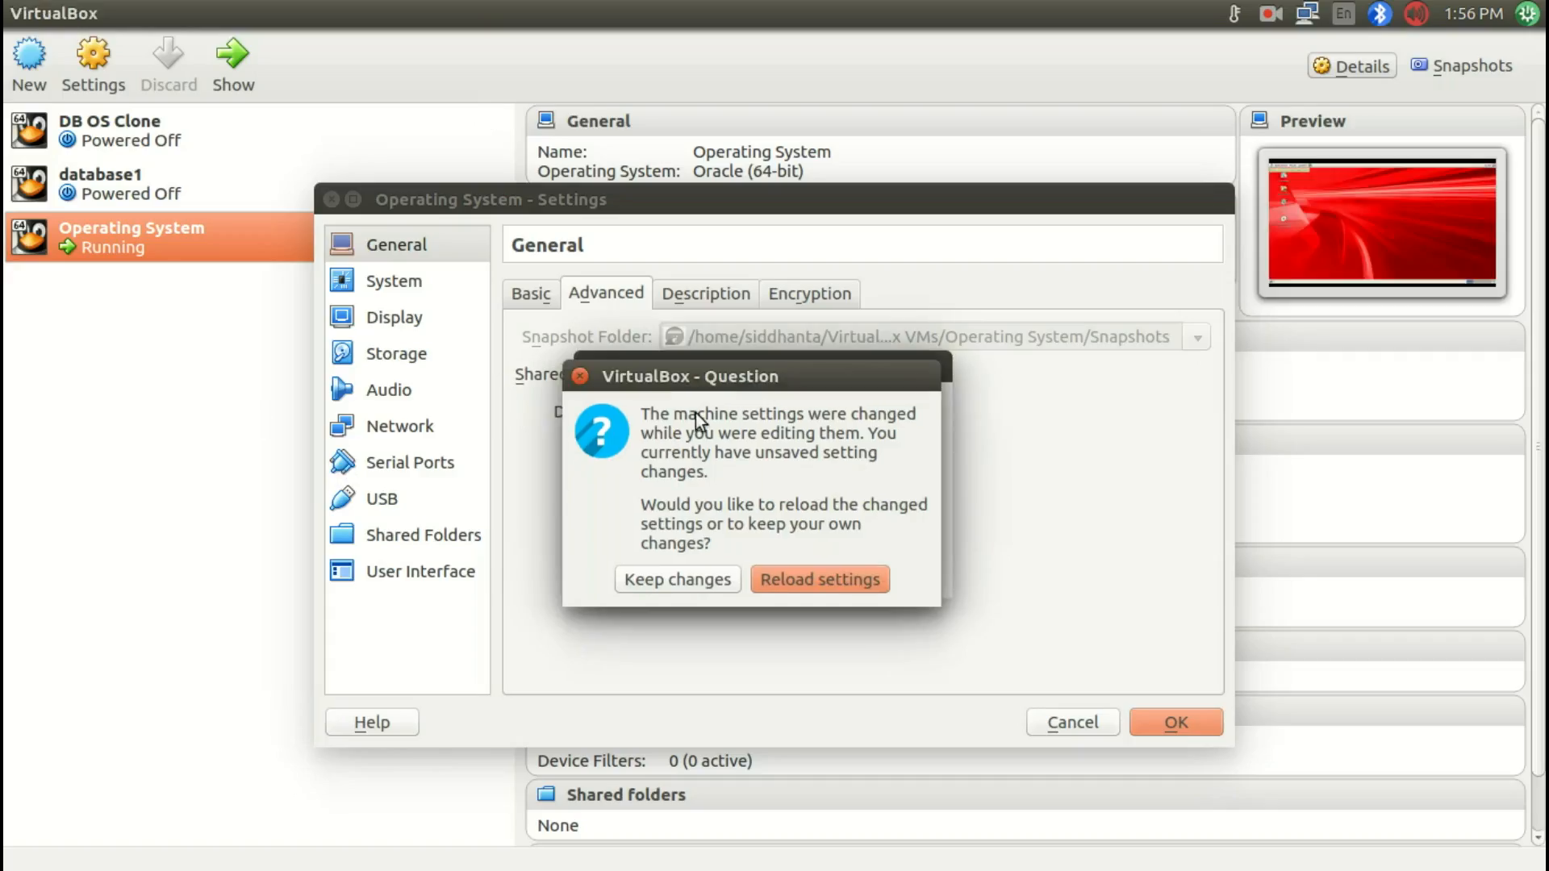
click(677, 577)
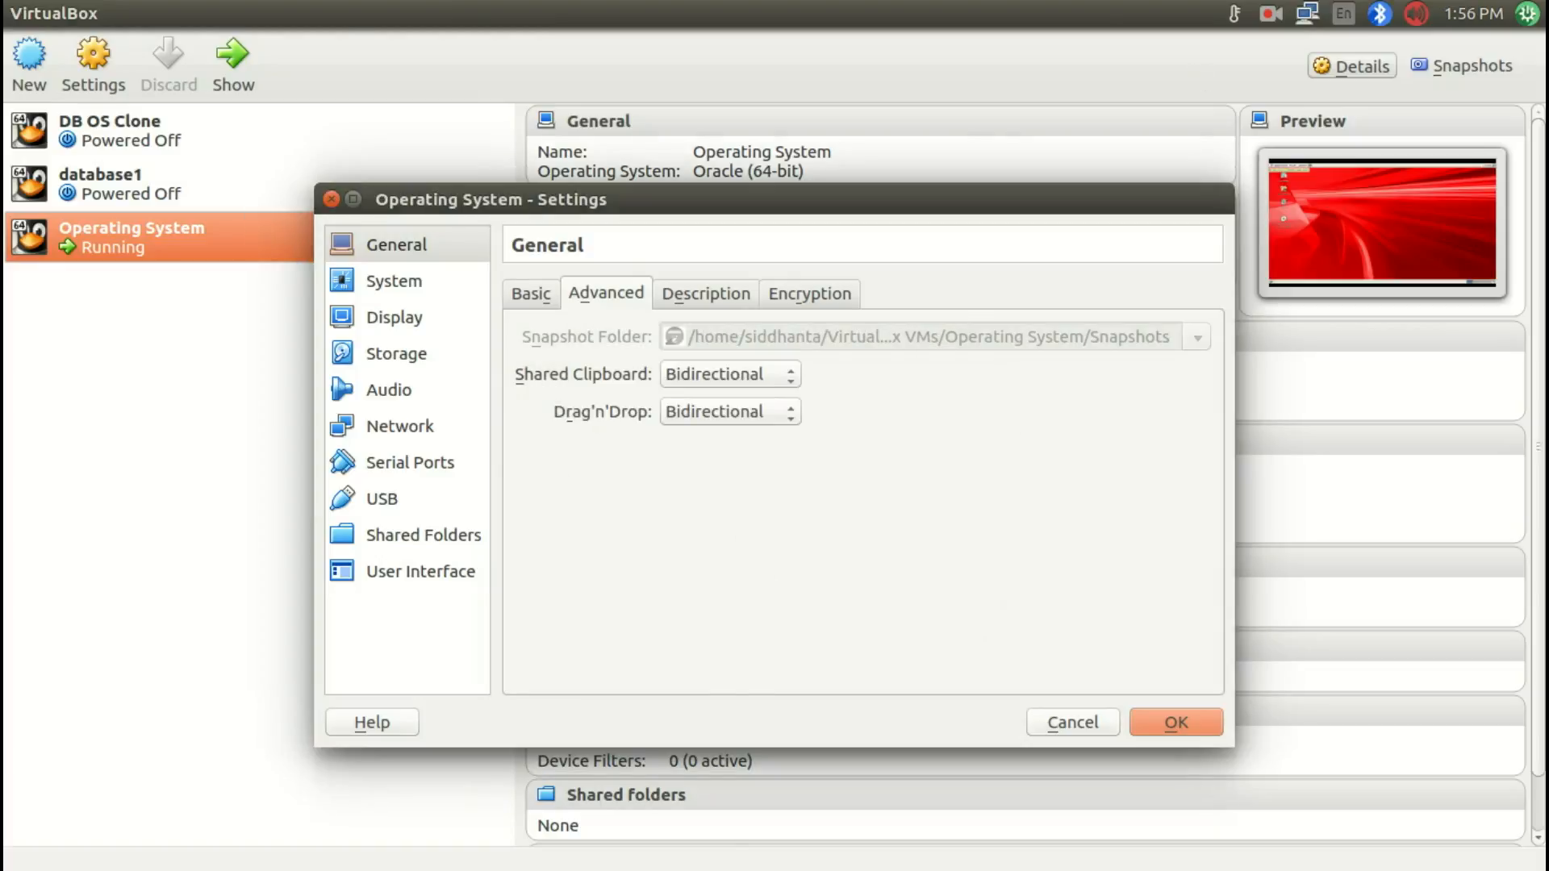
key(super+w)
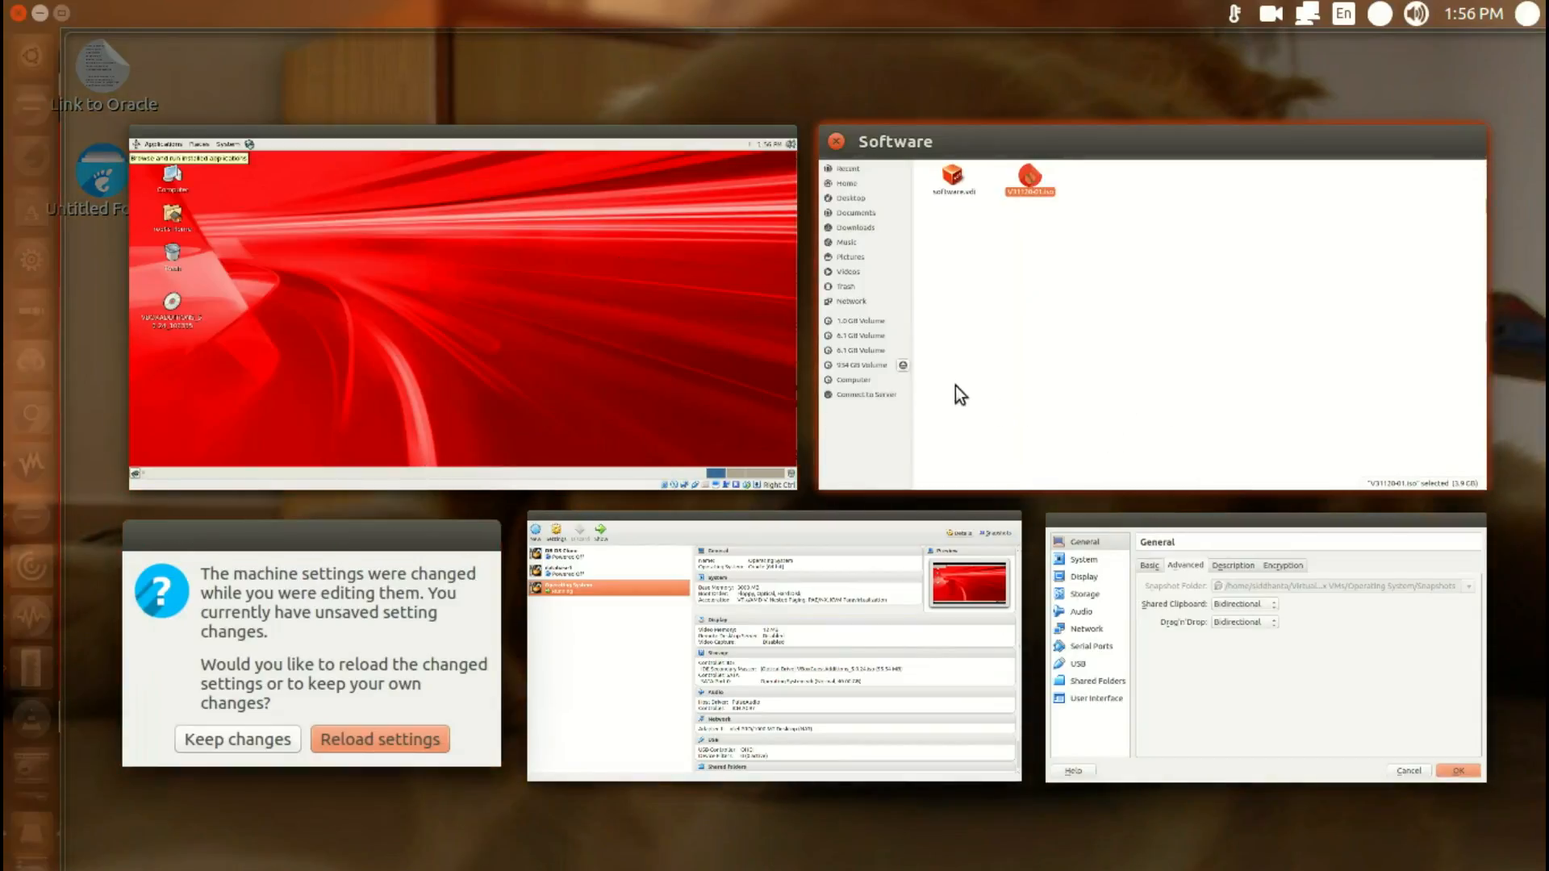
click(621, 385)
click(39, 13)
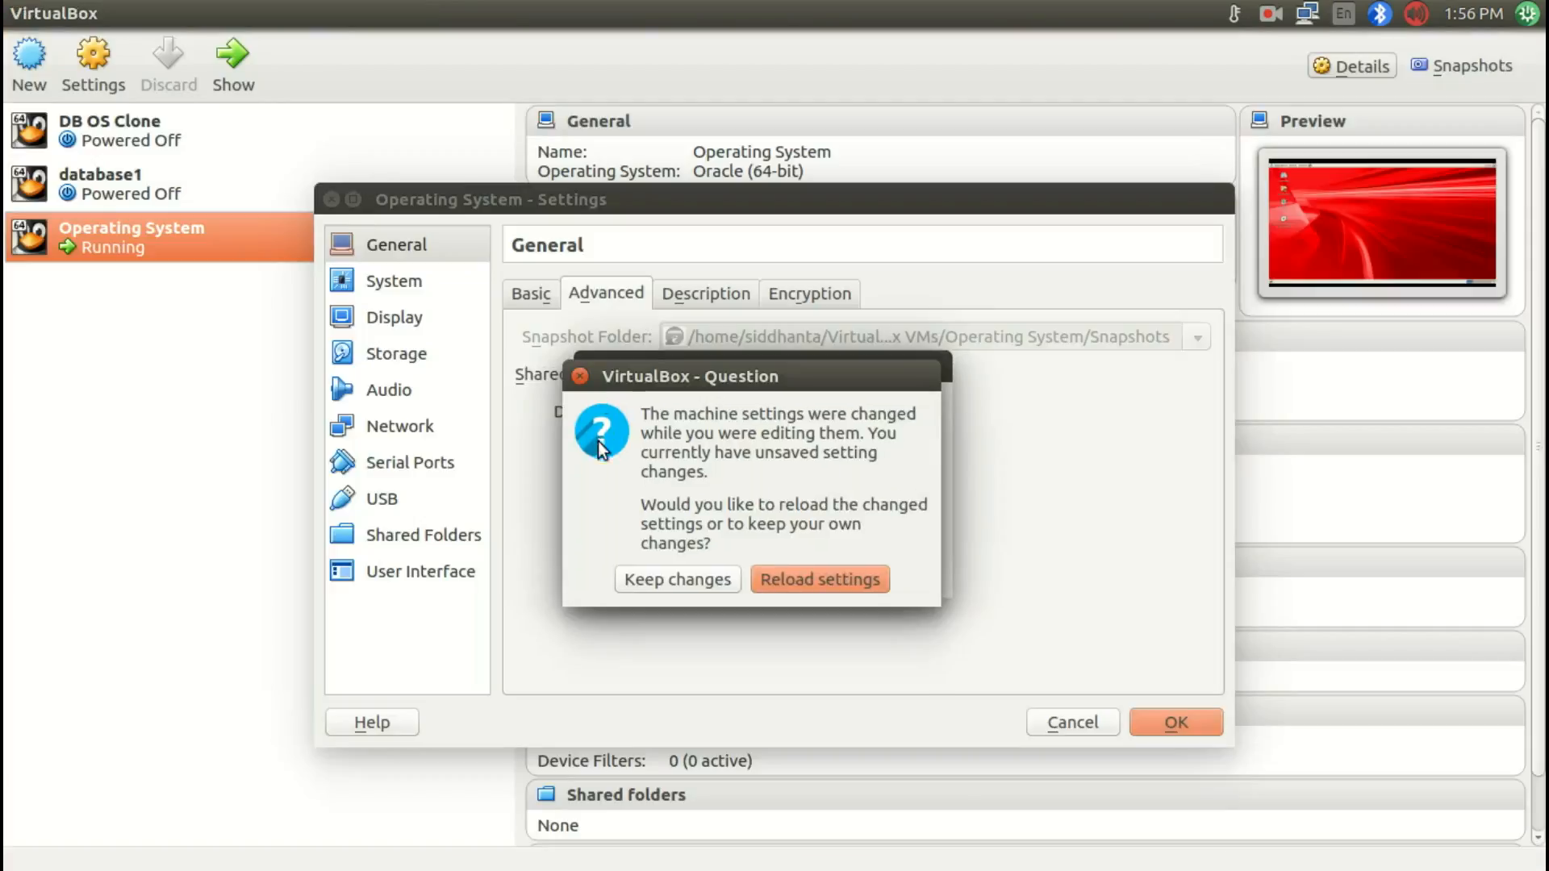
click(723, 569)
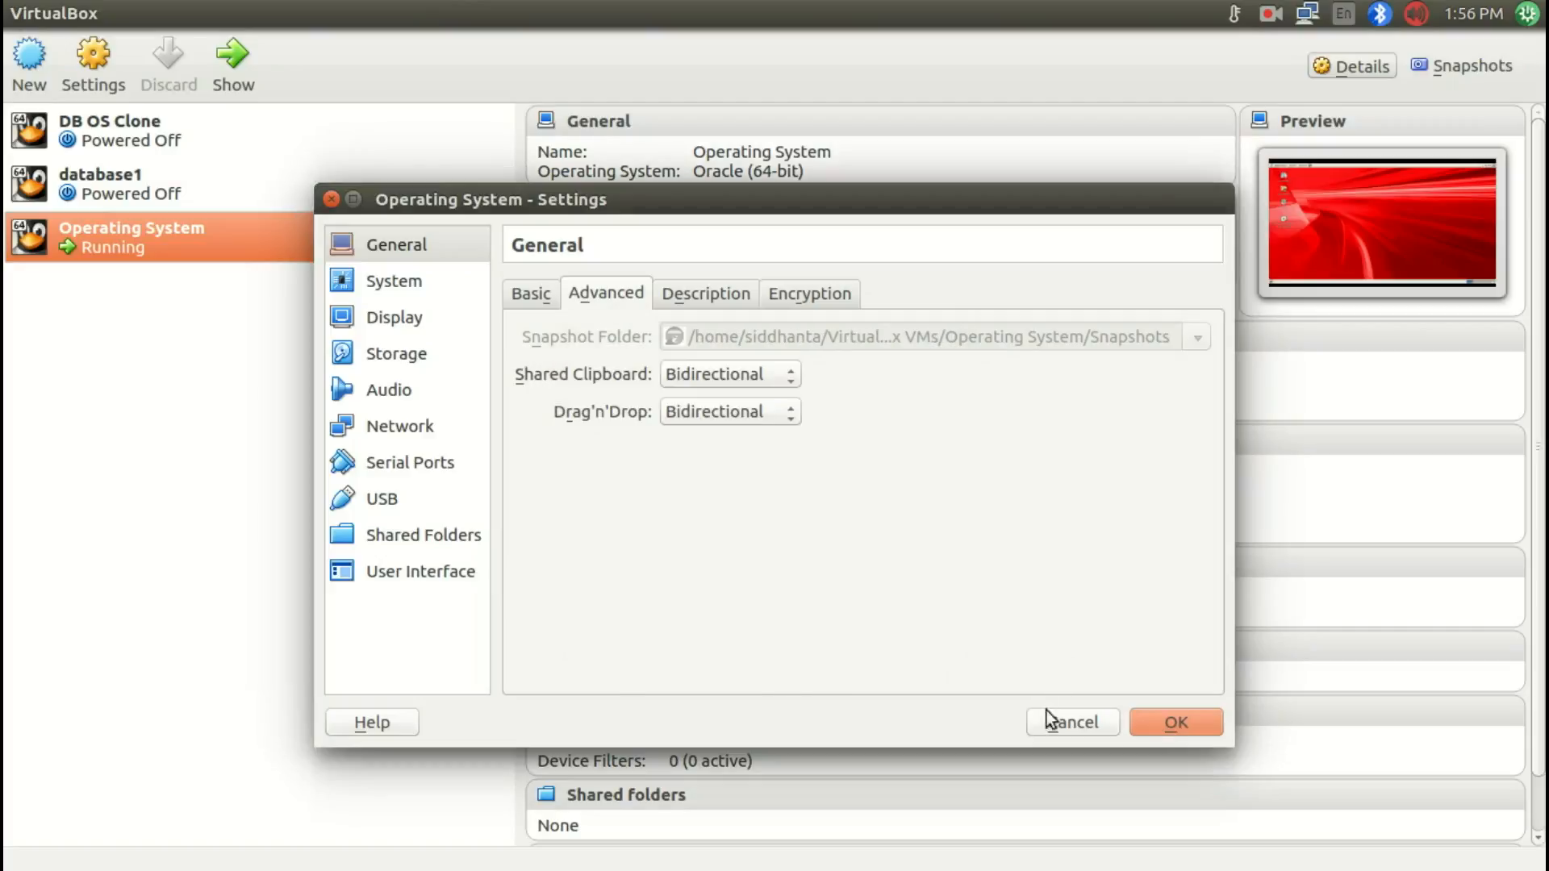
click(1168, 724)
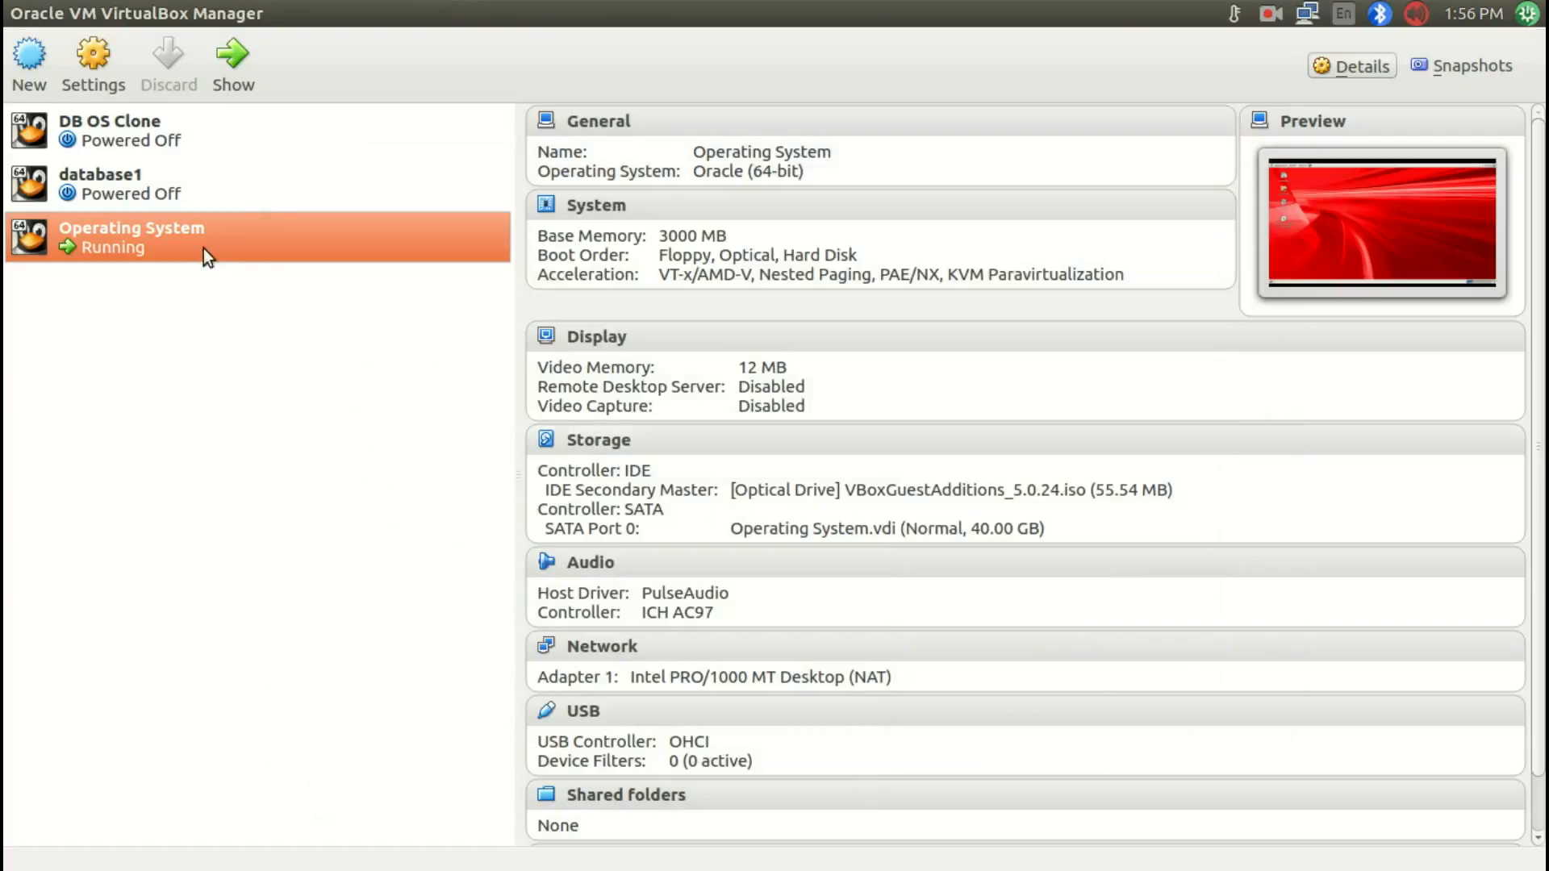
key(super+w)
click(1389, 113)
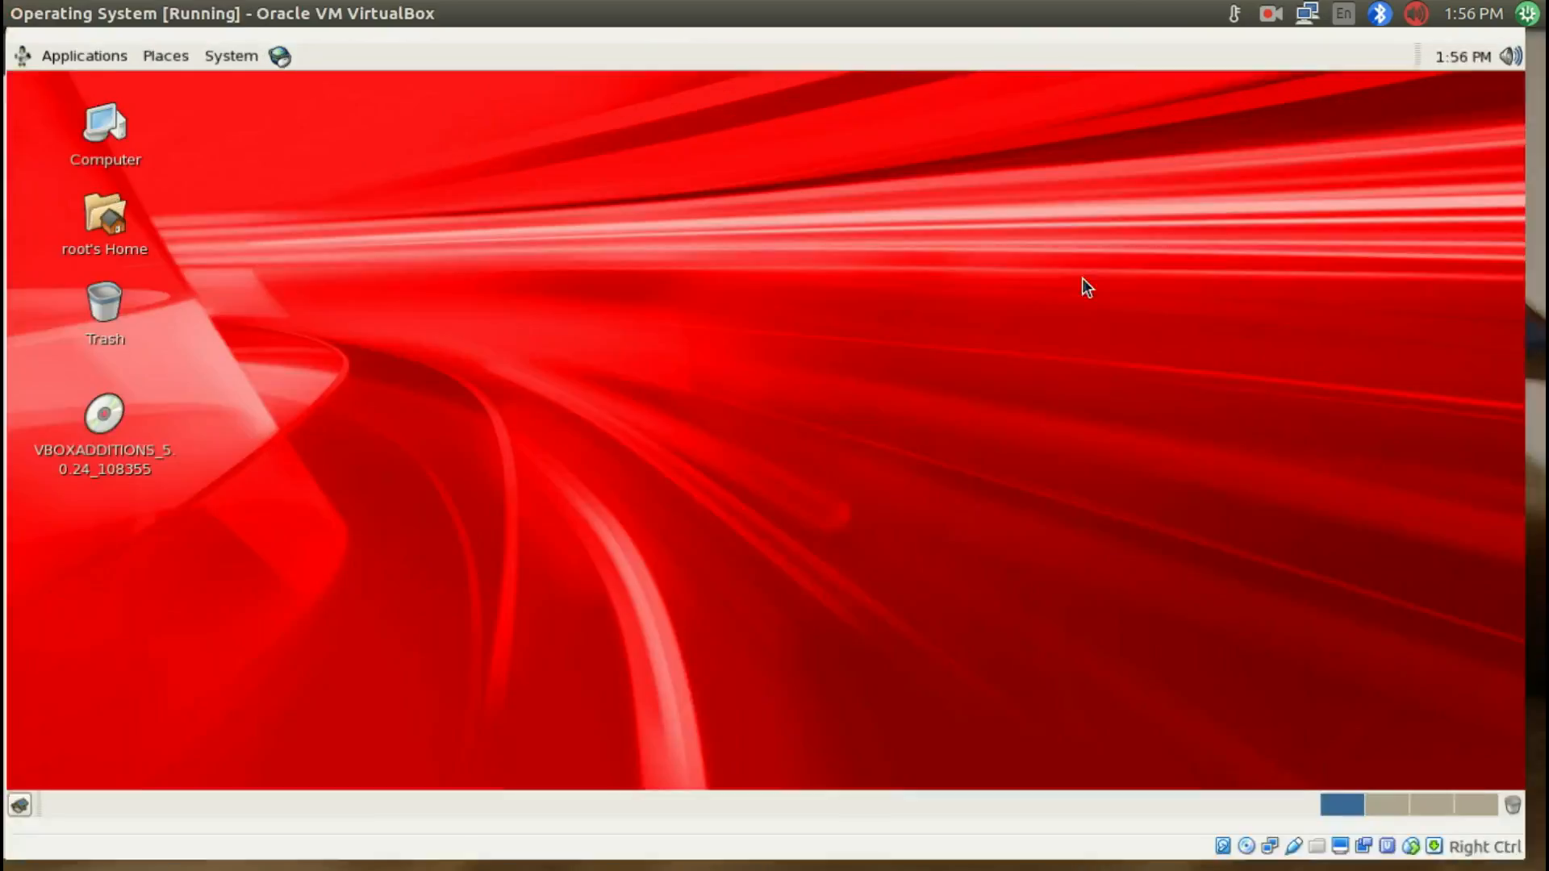